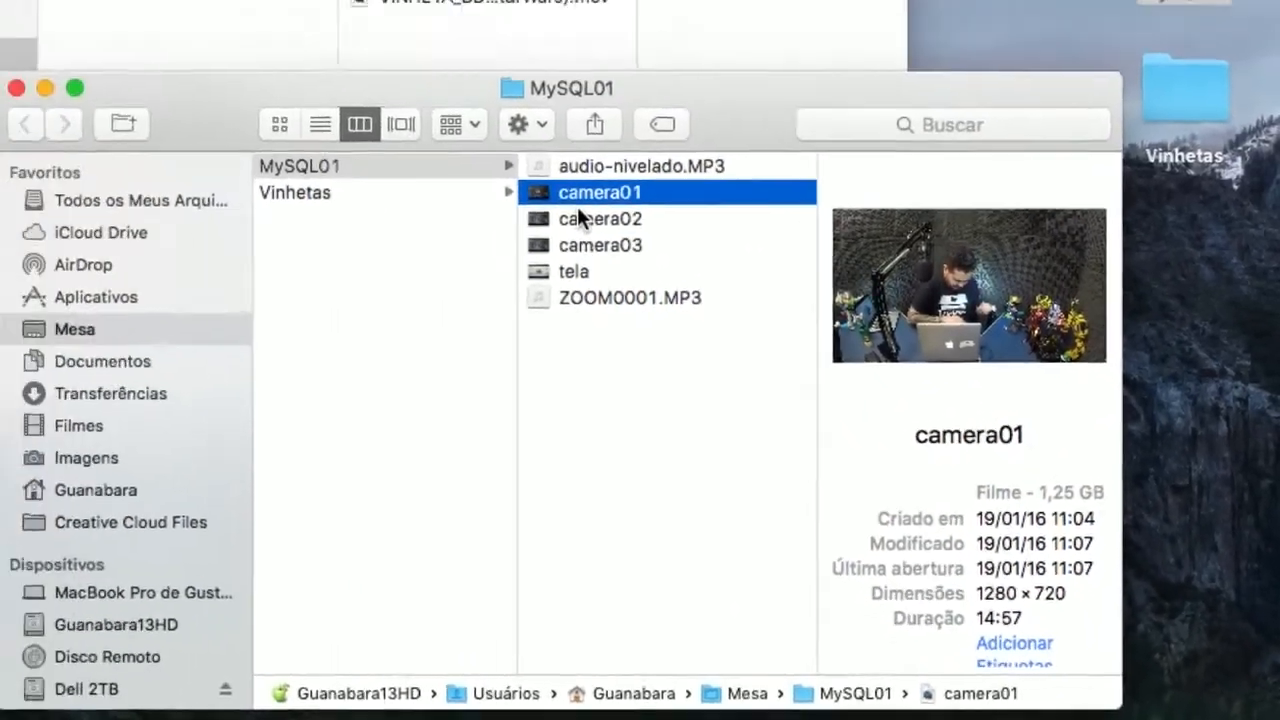
# Preview the camera02 recording in the MySQL01 folder, skipping close to its end, and close the preview.
pyautogui.click(580, 217)
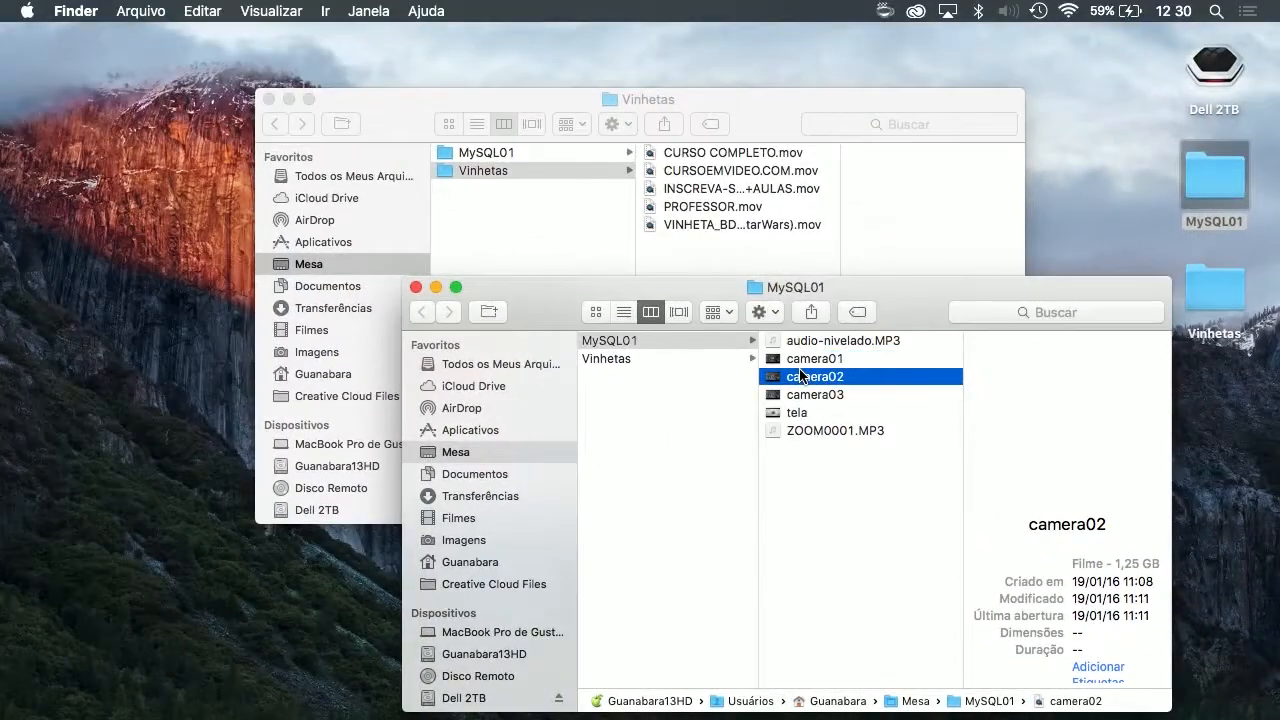
pyautogui.press('space')
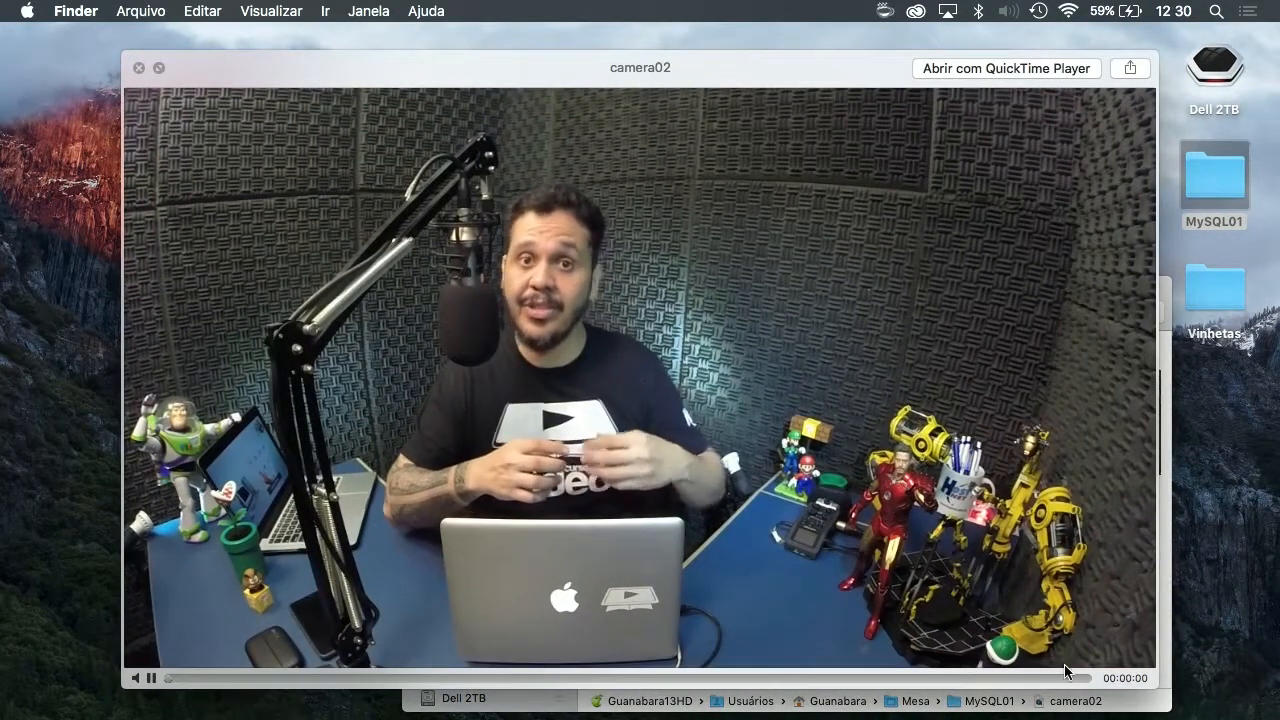
pyautogui.click(1086, 679)
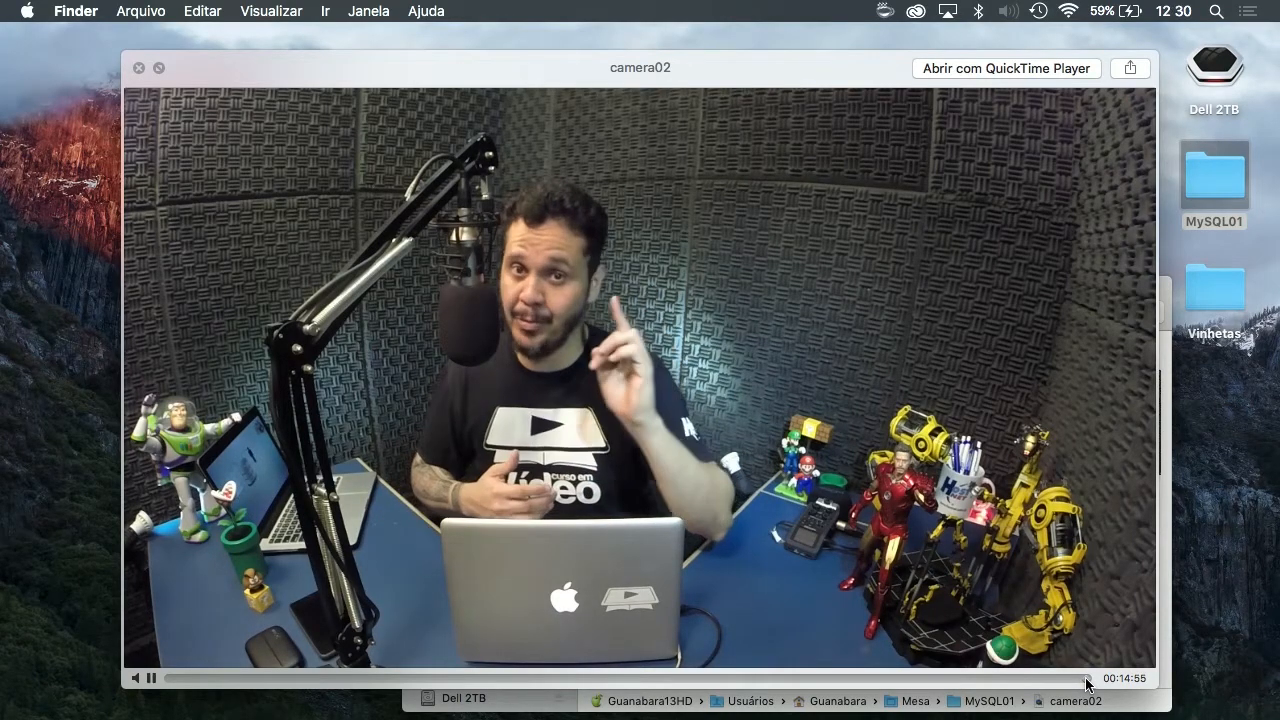
pyautogui.press('space')
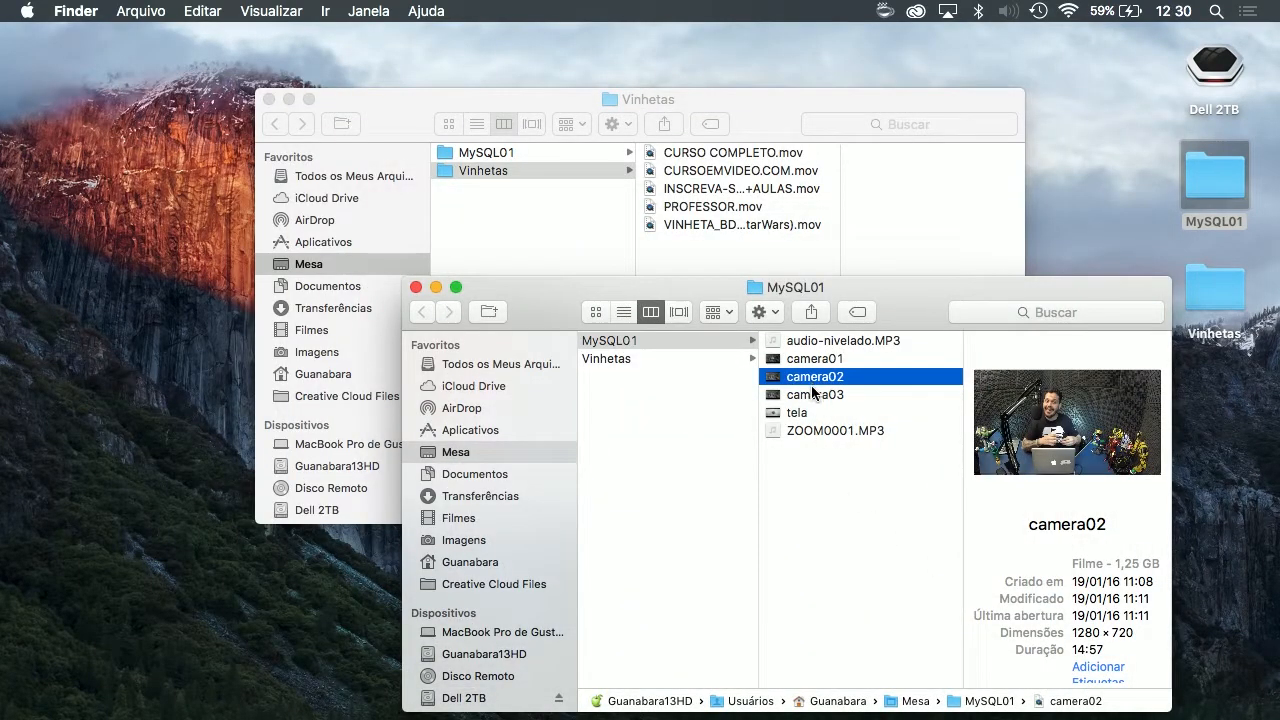
# Preview the camera03 recording, skipping to its final moments, and close the preview.
pyautogui.click(812, 395)
pyautogui.press('space')
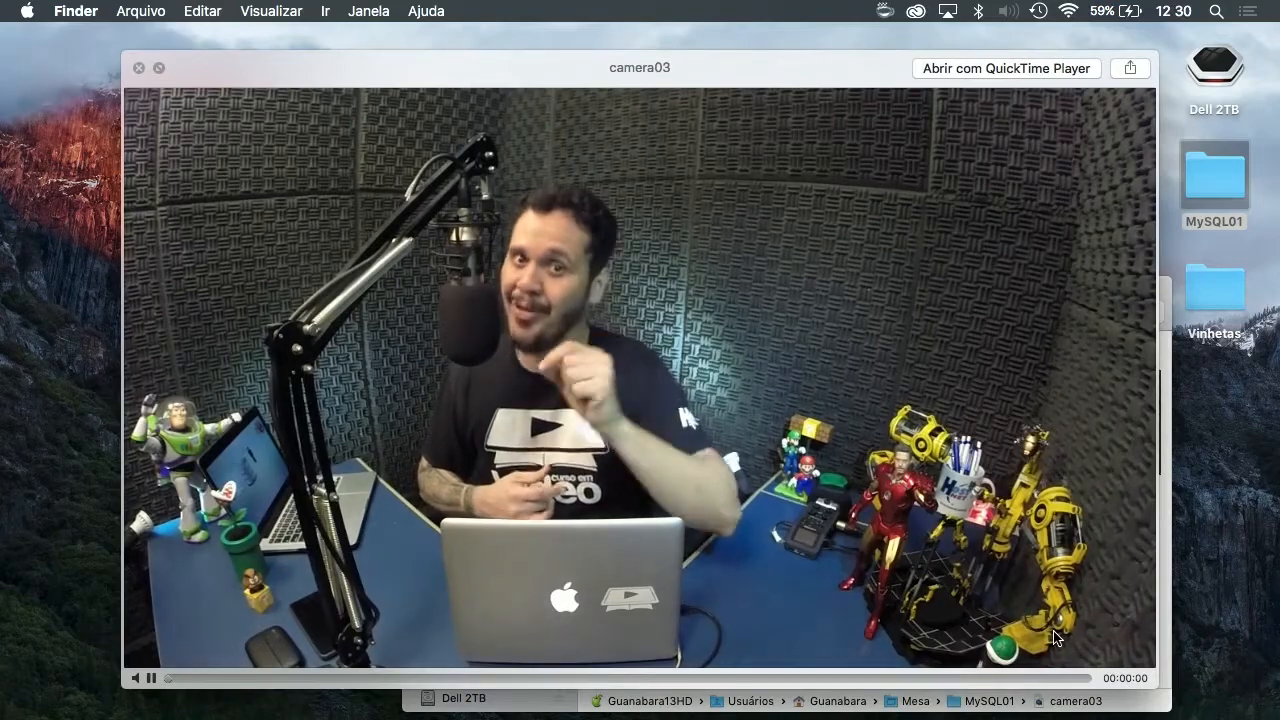
pyautogui.click(1075, 679)
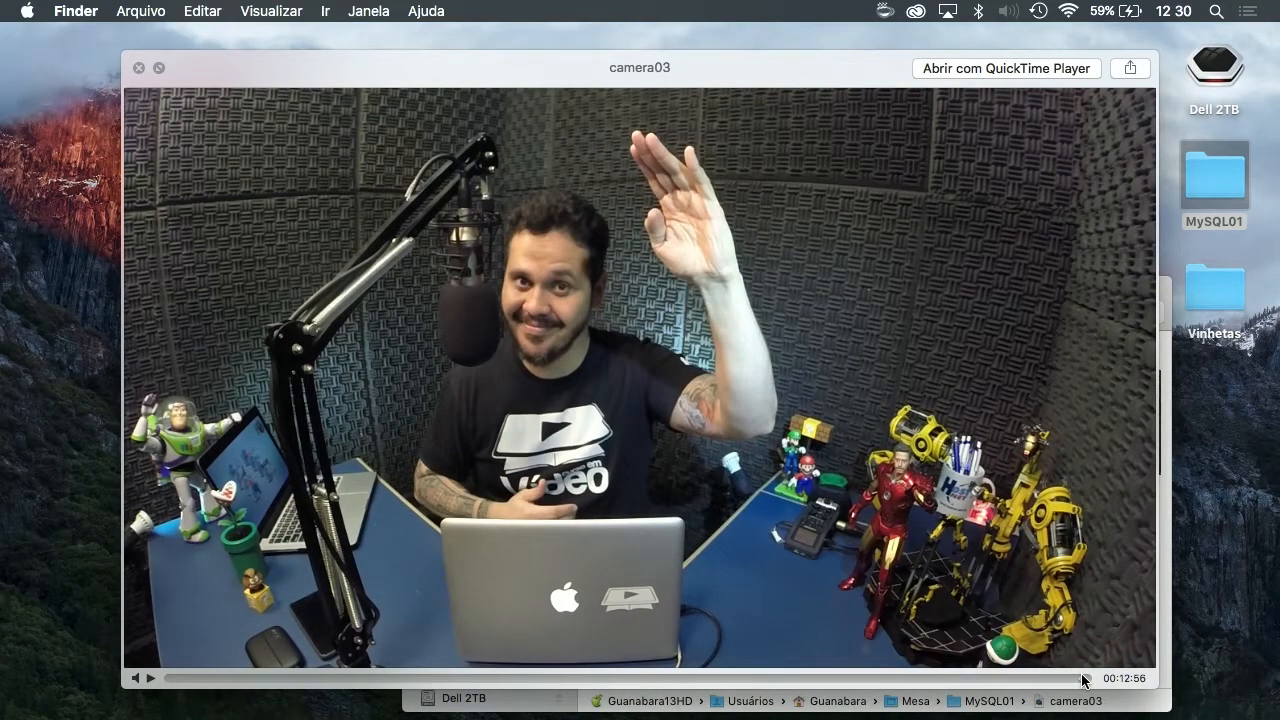
pyautogui.moveTo(1082, 680); pyautogui.dragTo(1087, 680)
pyautogui.press('space')
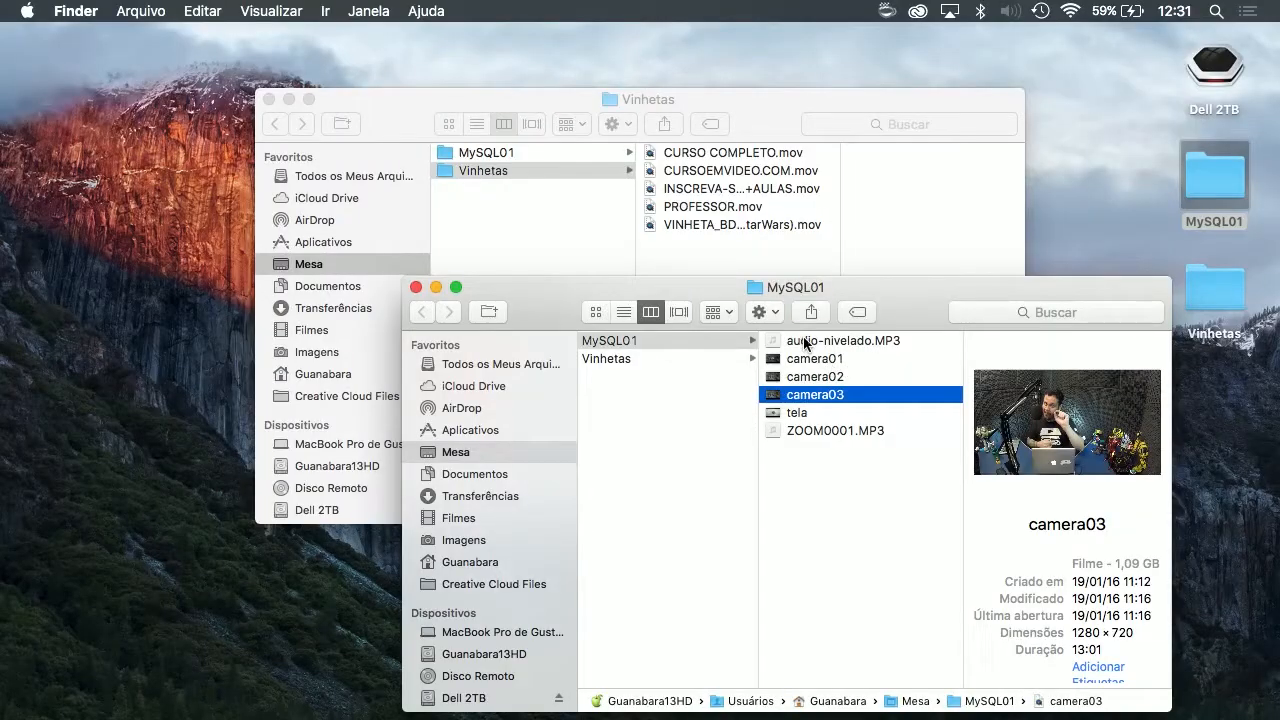
# Open audio-nivelado.MP3 and ZOOM0001.MP3 together in Adobe Audition CC 2015 and display the waveform of audio-nivelado.MP3.
pyautogui.click(805, 343)
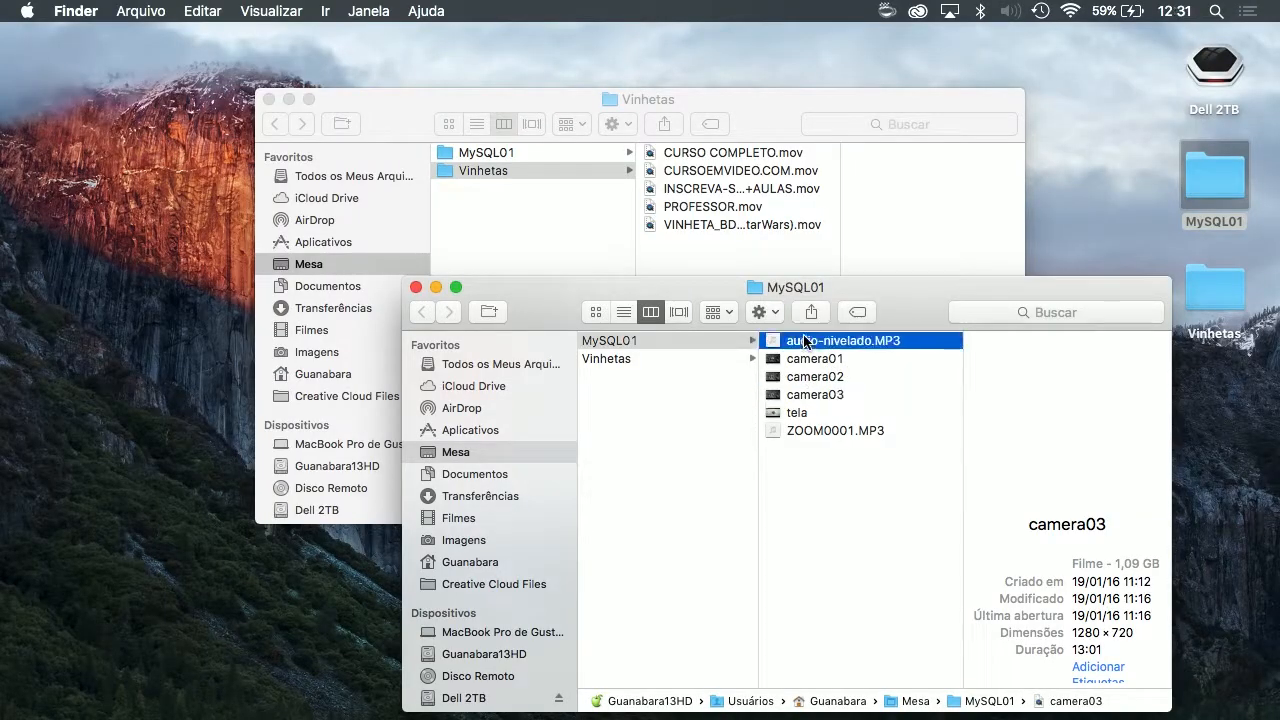
pyautogui.click(828, 430)
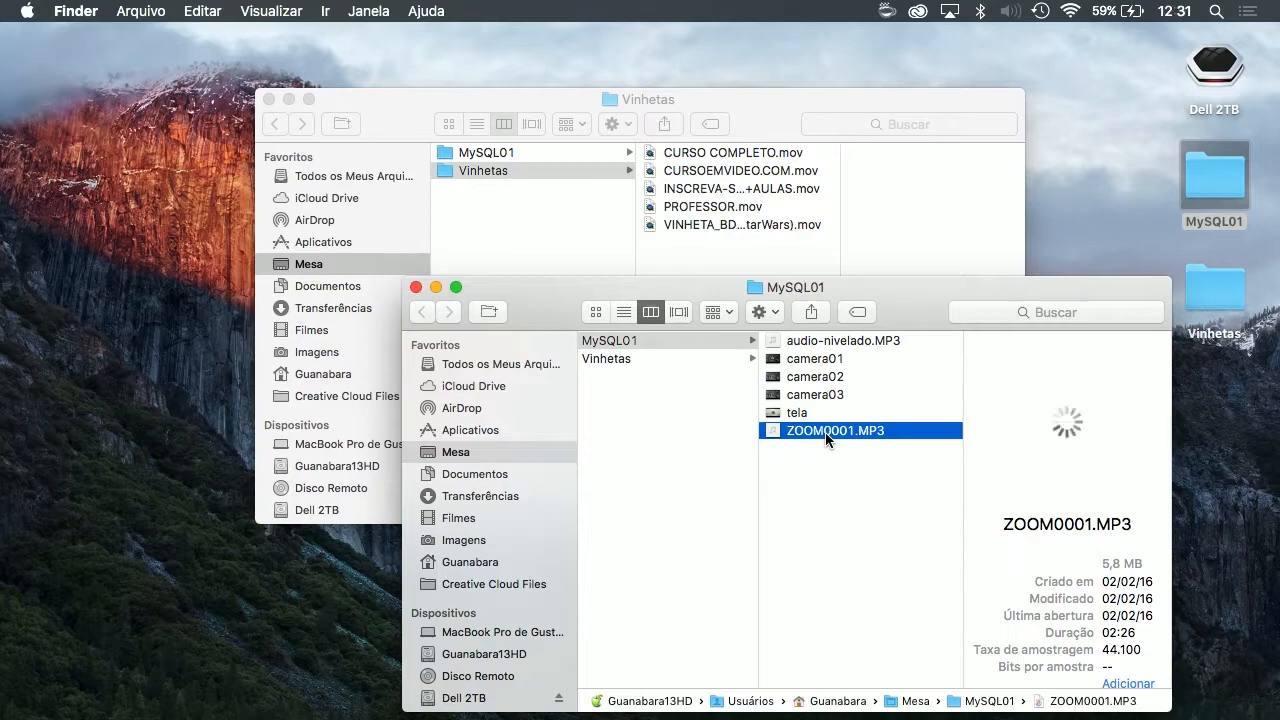
pyautogui.keyDown('super'); pyautogui.click(847, 343); pyautogui.keyUp('super')
pyautogui.rightClick(840, 342)
pyautogui.moveTo(880, 352)
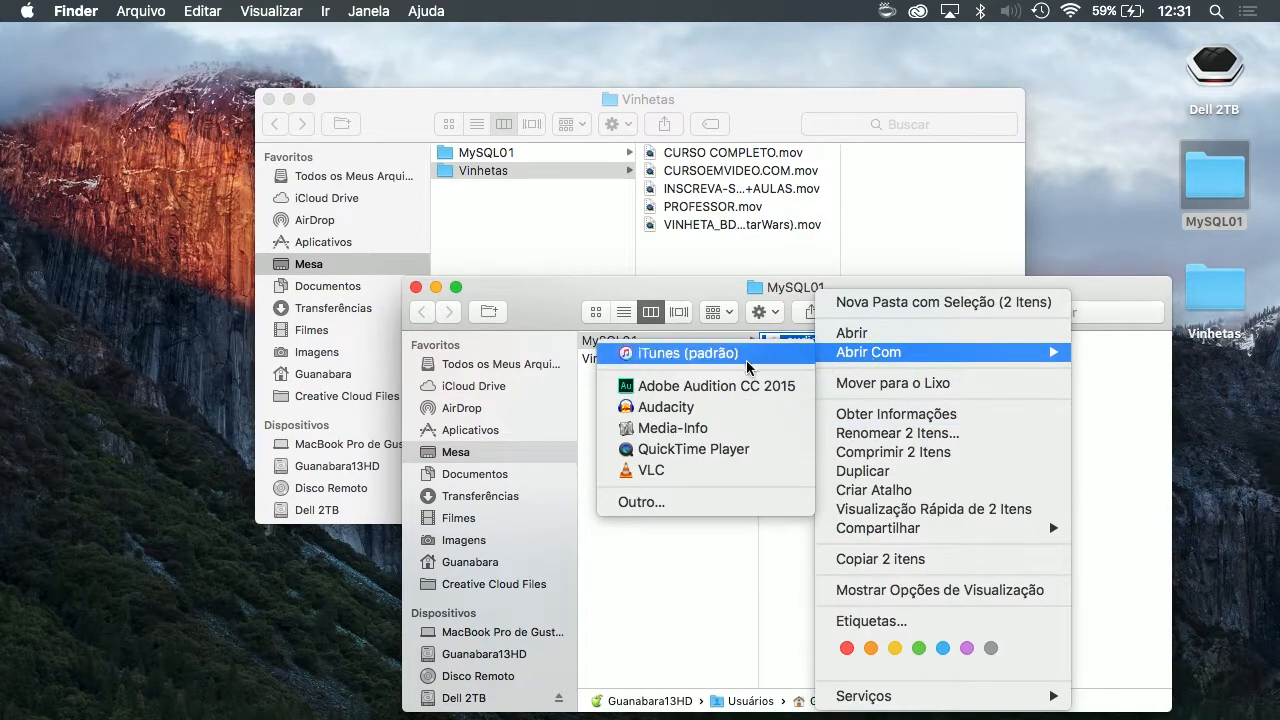
pyautogui.click(712, 386)
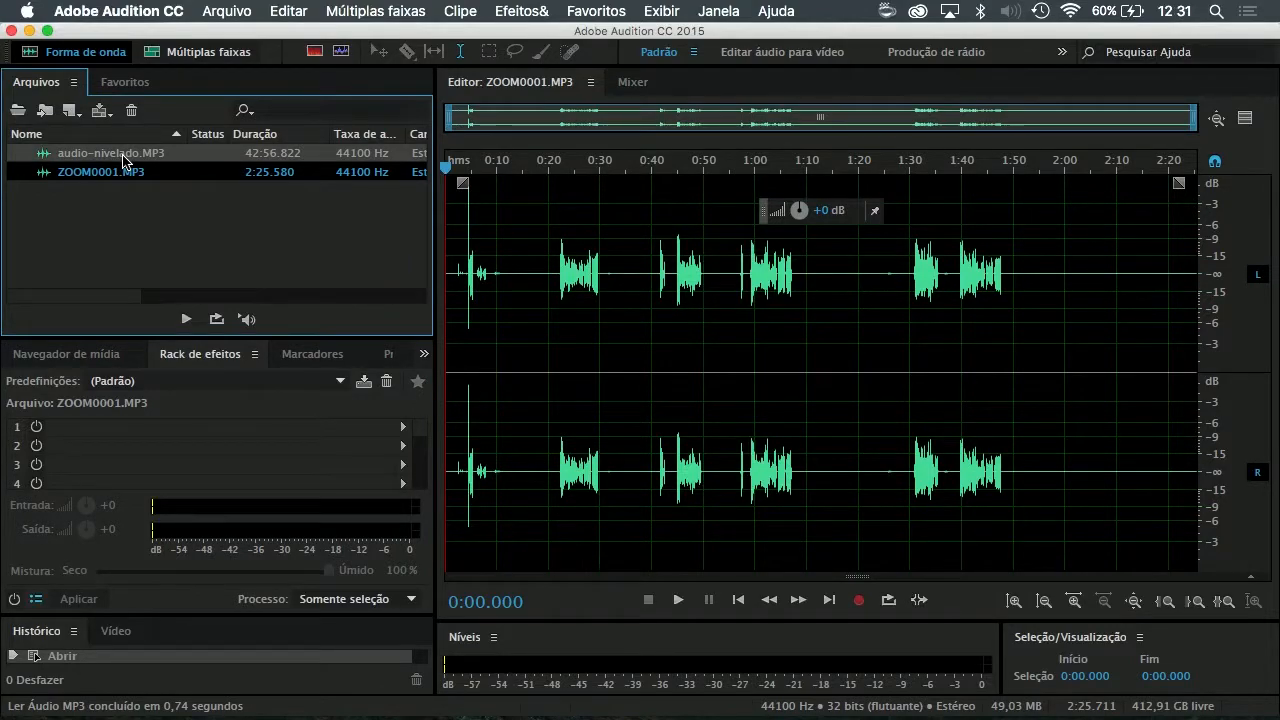
pyautogui.doubleClick(123, 156)
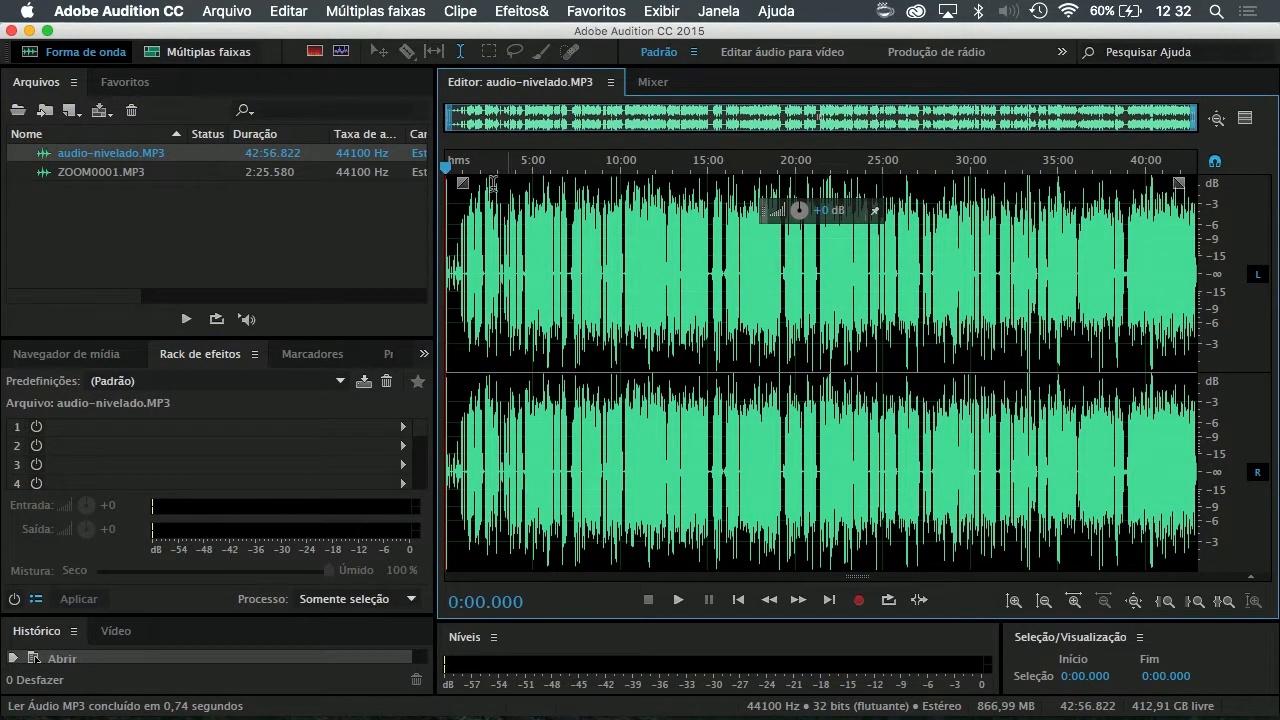
# Display ZOOM0001.MP3 in the editor and apply the Podcast Voice effects rack preset to it.
pyautogui.doubleClick(122, 174)
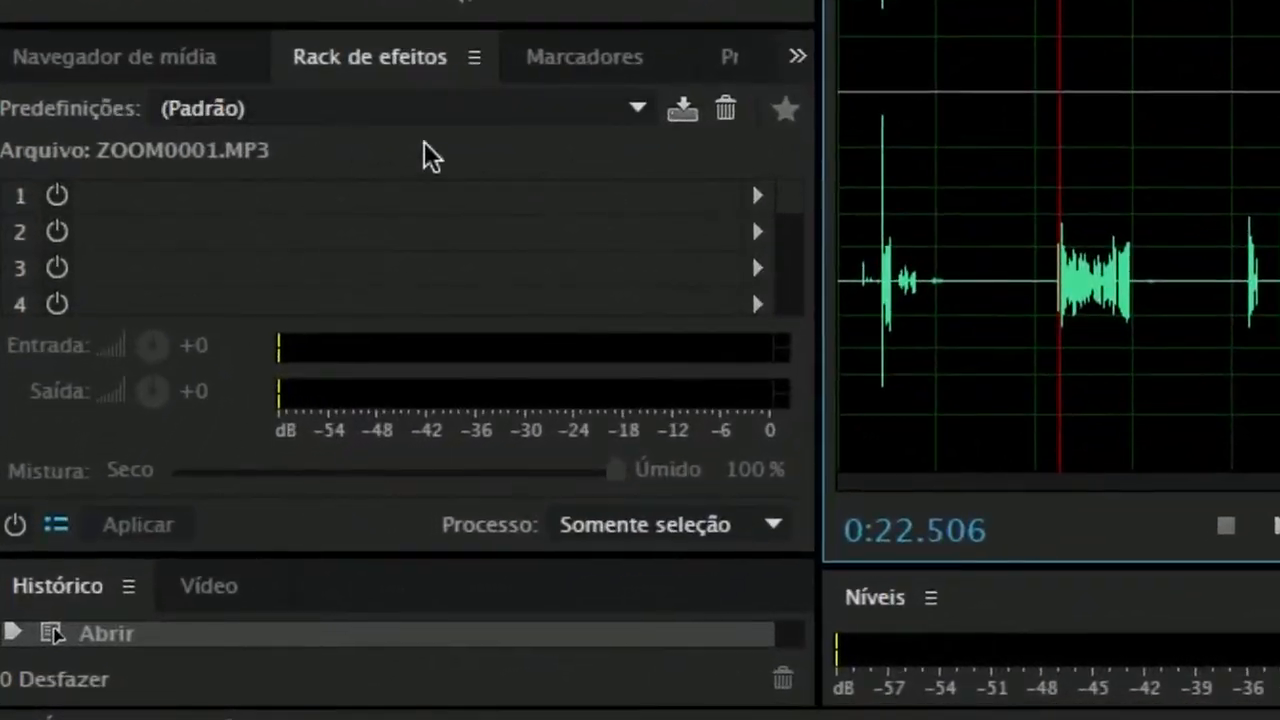
pyautogui.click(640, 109)
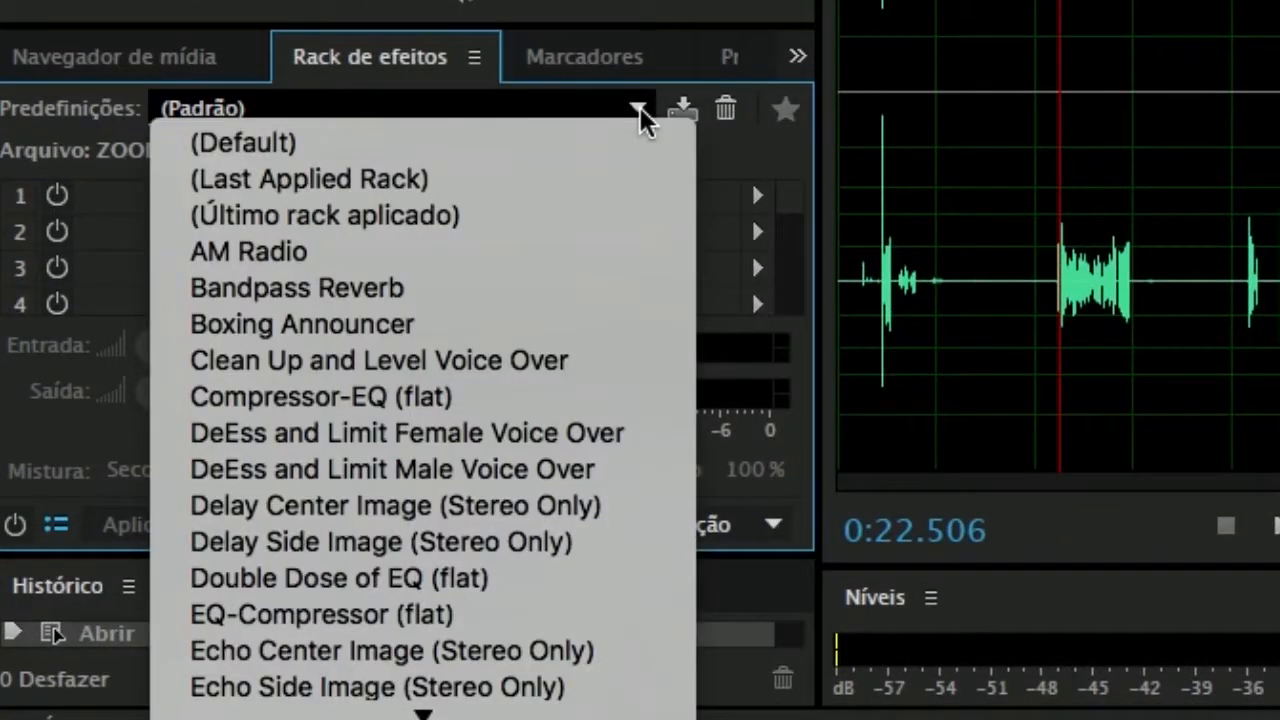
pyautogui.scroll(-5, 360, 517)
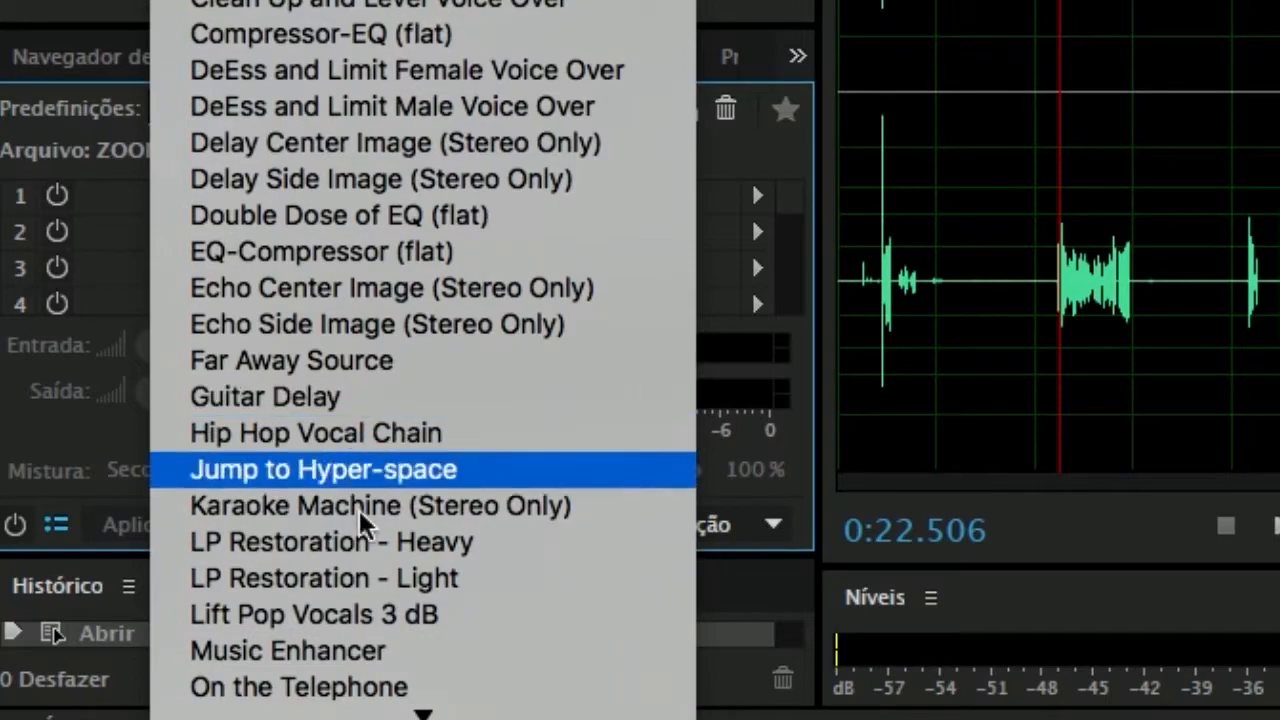
pyautogui.click(330, 396)
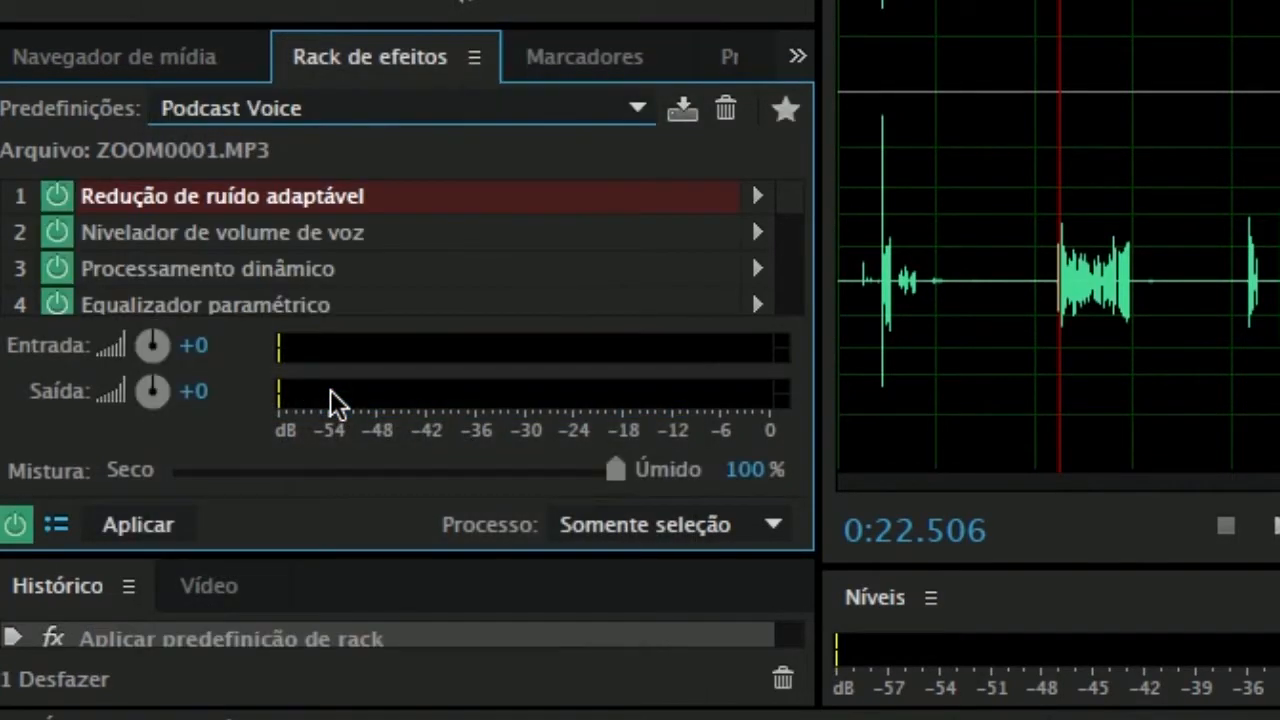
pyautogui.click(145, 527)
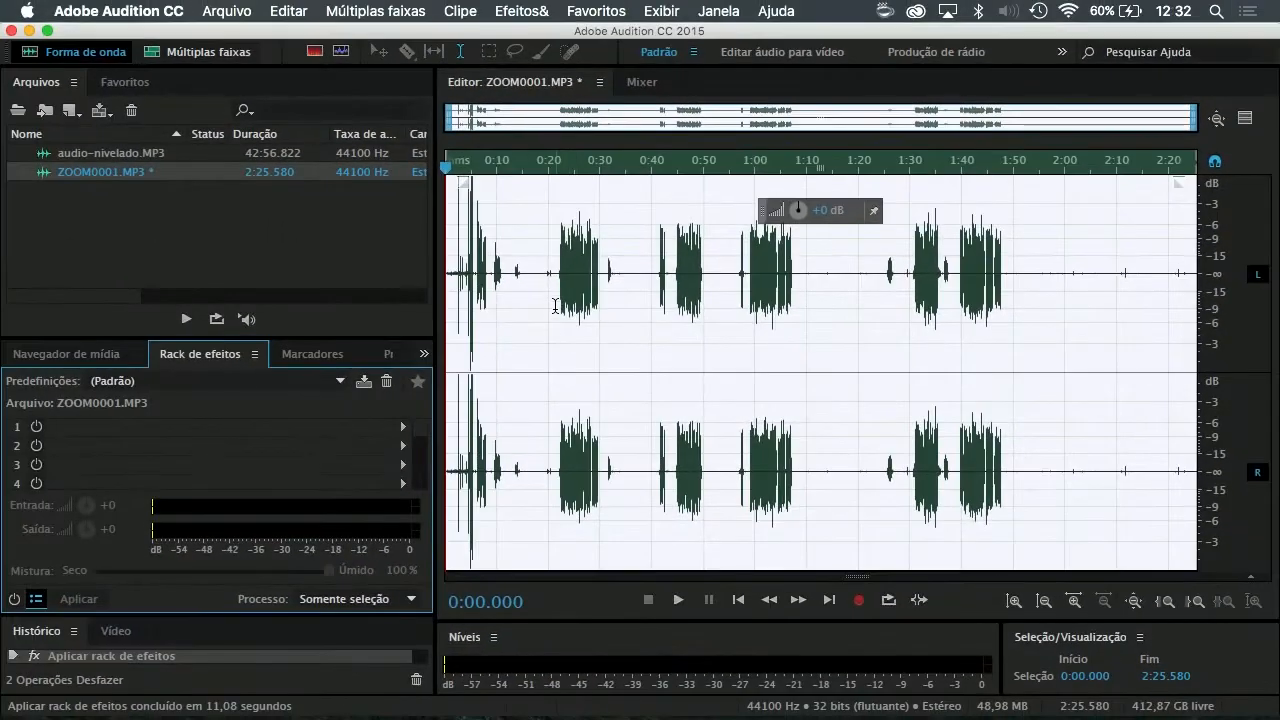
# Compare the ZOOM0001.MP3 waveform before and after processing by undoing and redoing the effects rack.
pyautogui.click(441, 298)
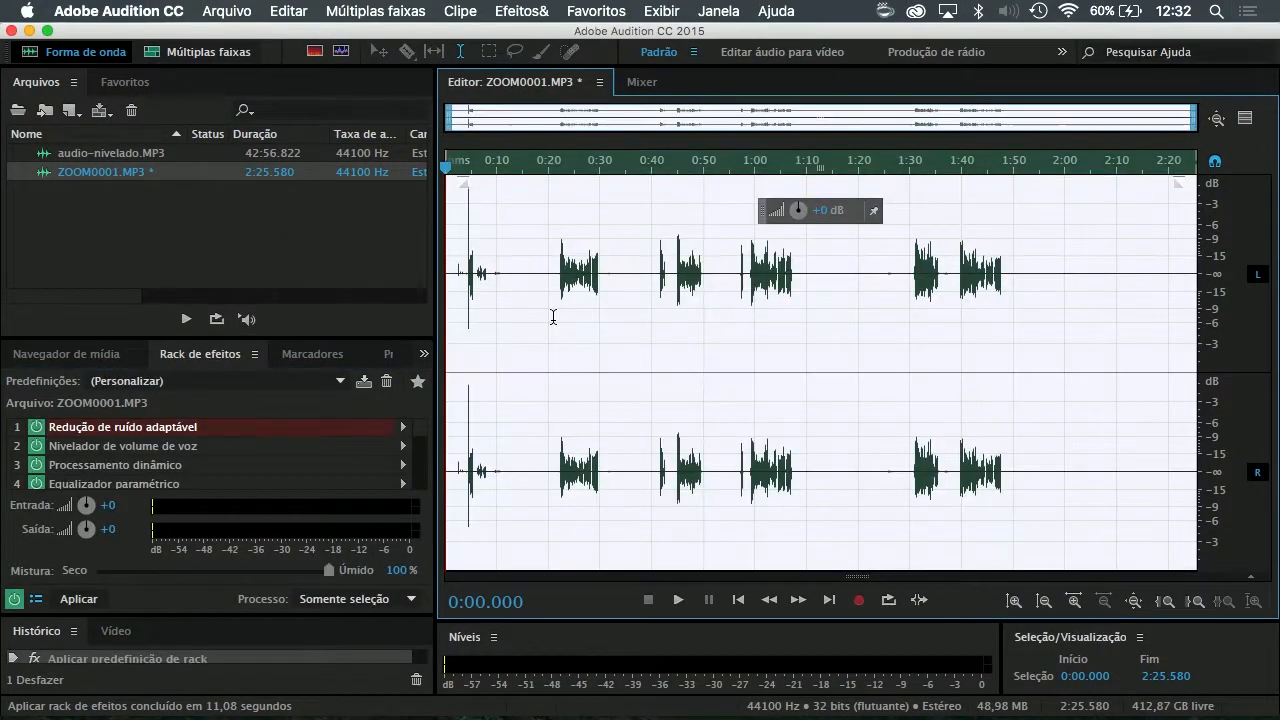
pyautogui.press('super+shift+z')
pyautogui.press('super+shift+z')
pyautogui.press('super+z')
pyautogui.press('super+shift+z')
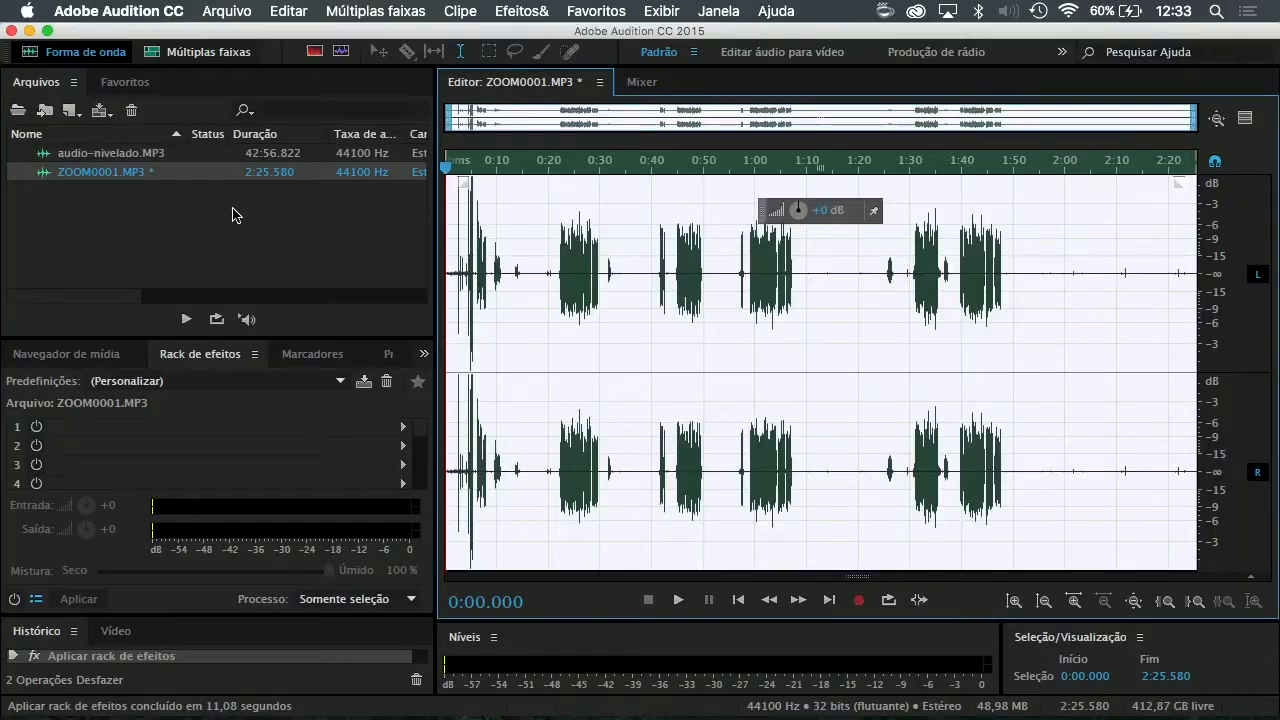
# Save ZOOM0001.MP3 in its compressed format and quit Audition.
pyautogui.press('super+s')
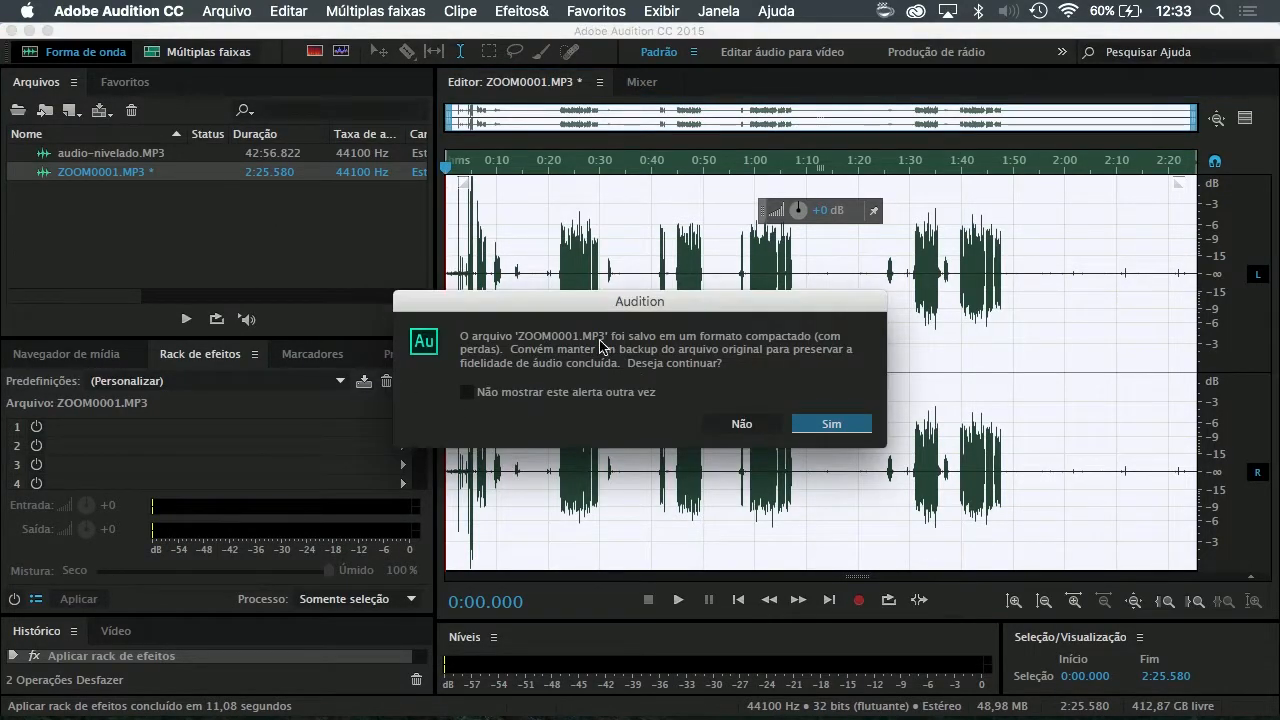
pyautogui.click(832, 425)
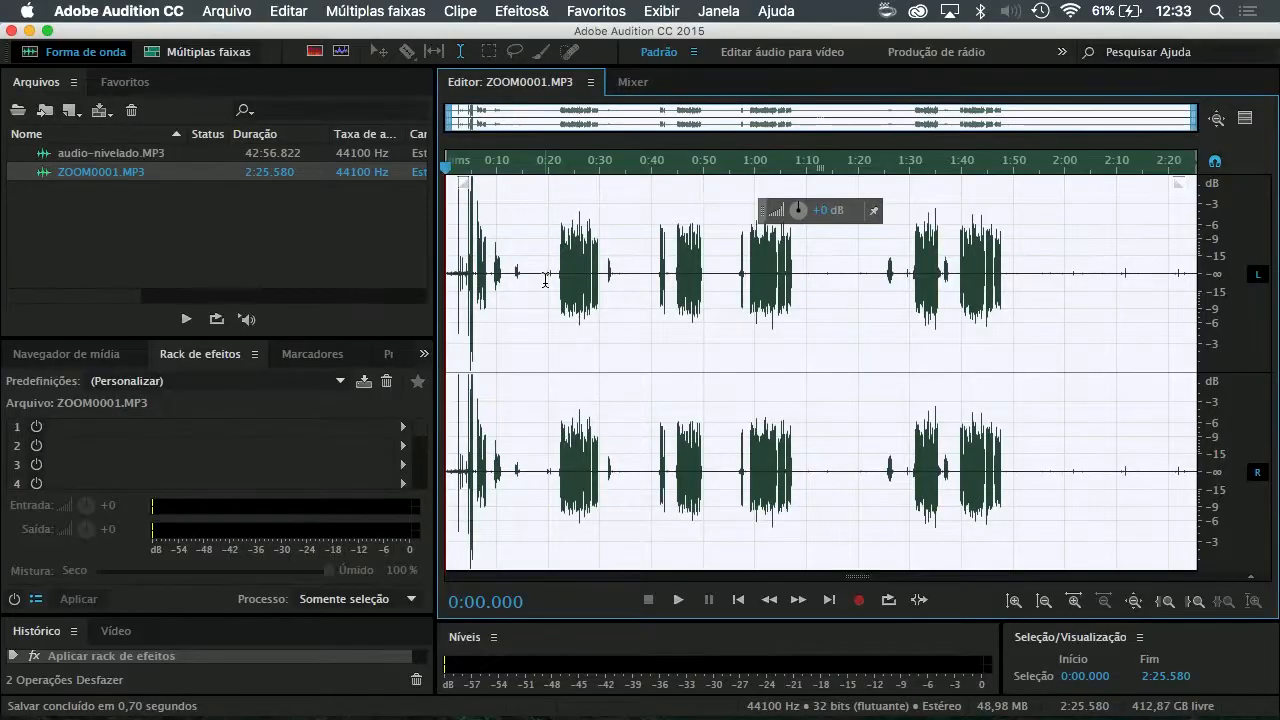
pyautogui.press('super+q')
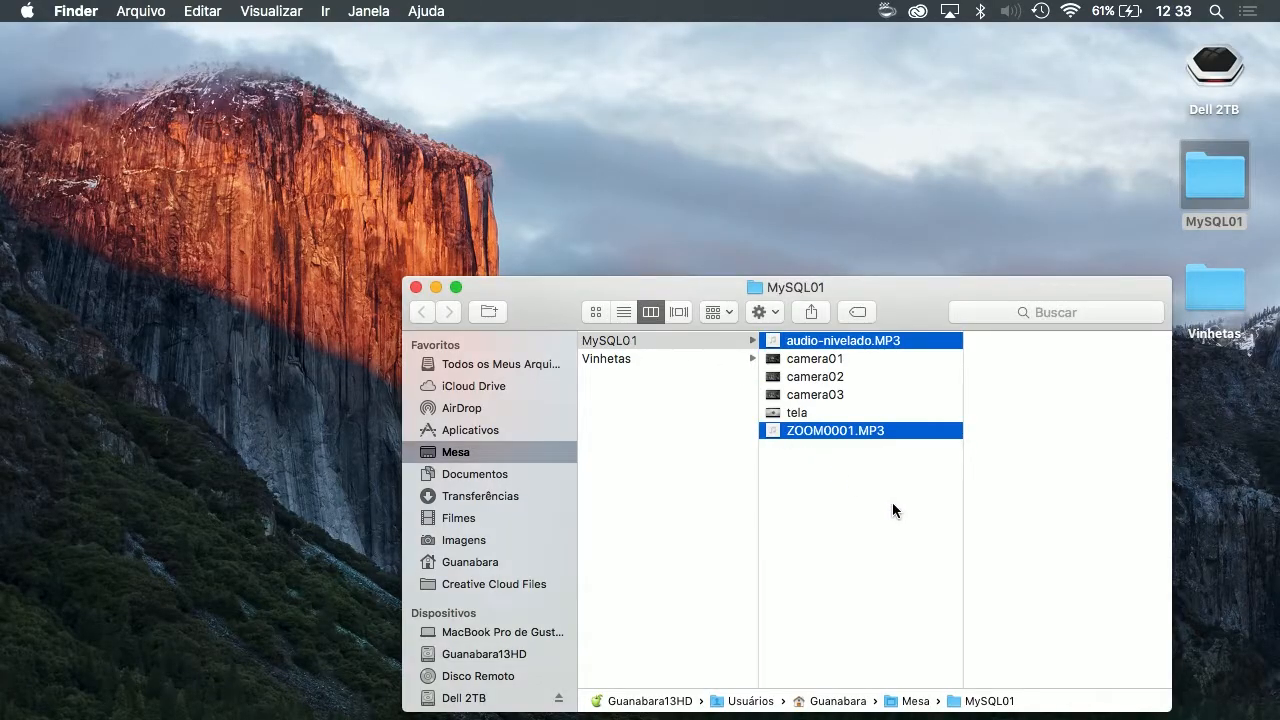
# Go over the MySQL01 folder's source files: audio-nivelado.MP3, the camera01 to camera03 recordings, and tela.
pyautogui.click(893, 510)
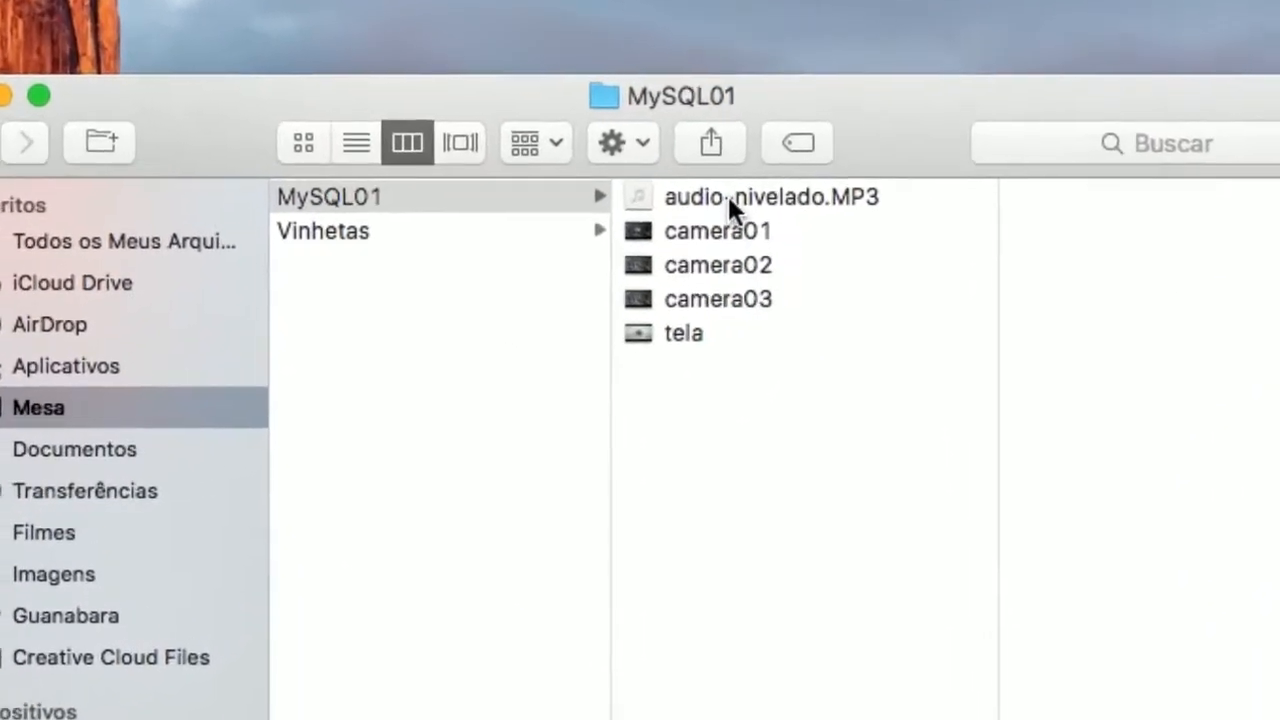
pyautogui.click(821, 340)
pyautogui.click(664, 200)
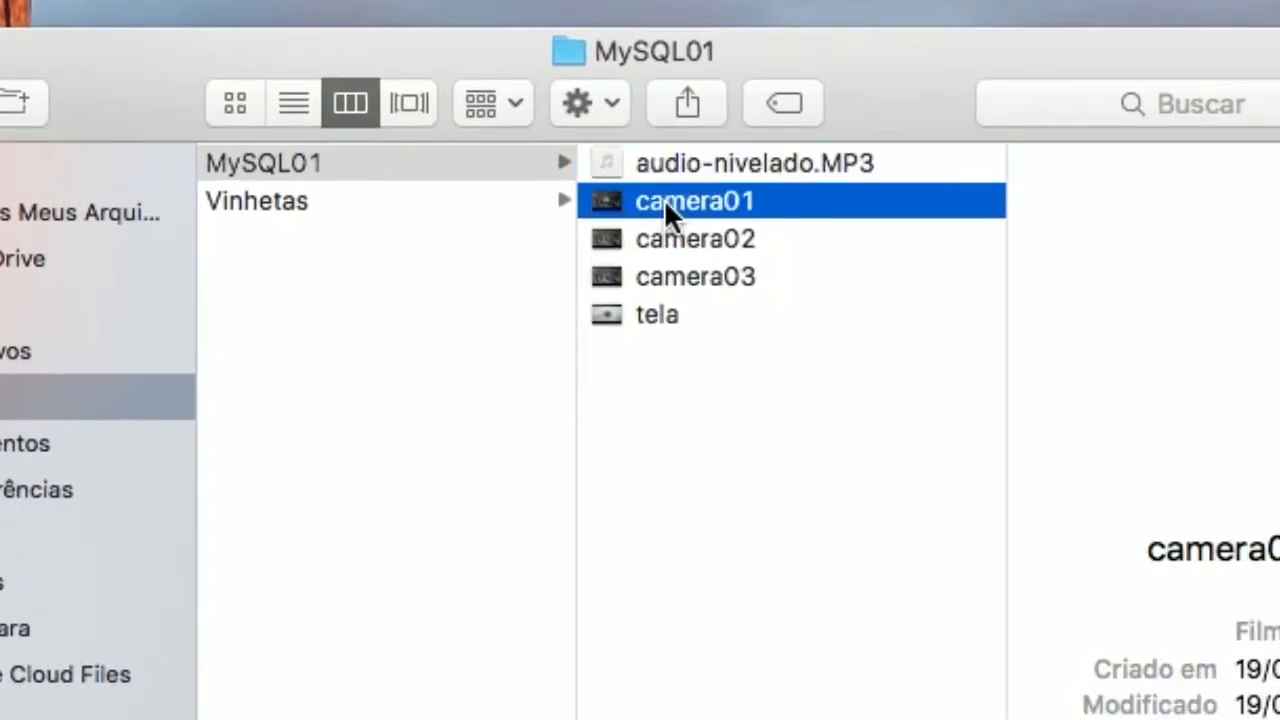
pyautogui.keyDown('shift'); pyautogui.click(655, 280); pyautogui.keyUp('shift')
pyautogui.click(653, 312)
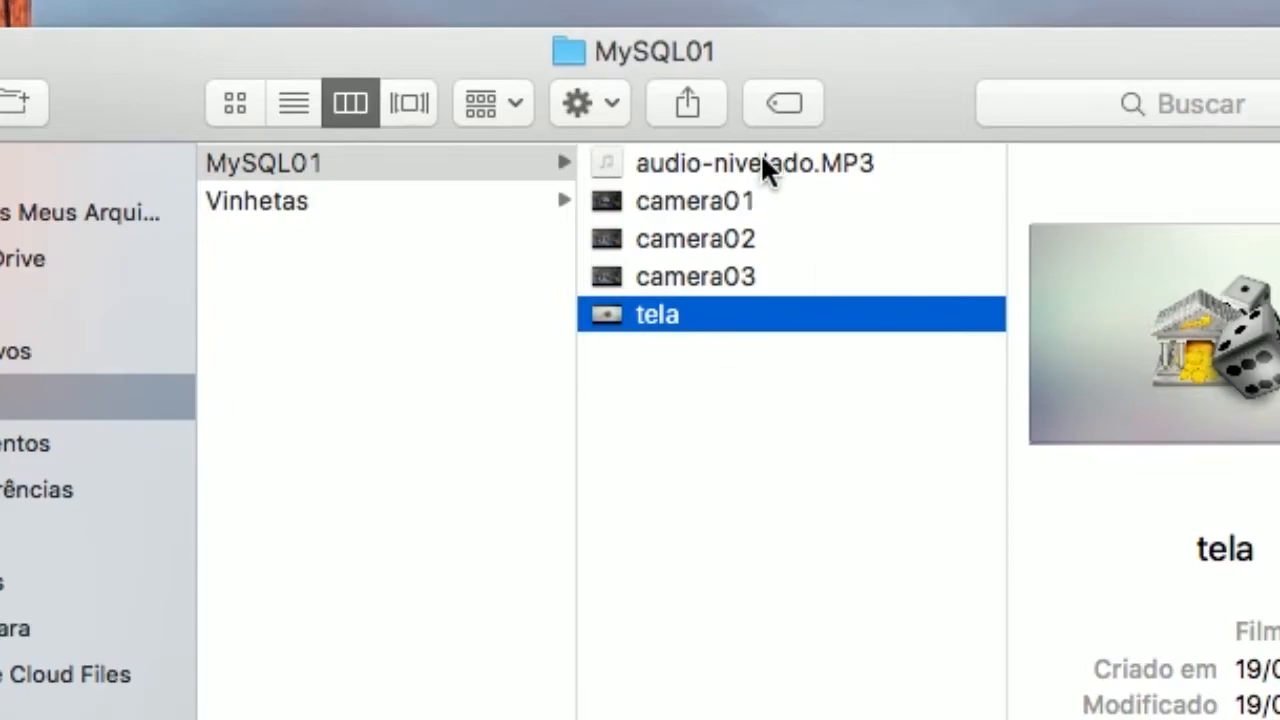
# Launch Adobe Premiere Pro CC 2015 and start a new project from the welcome screen.
pyautogui.press('F4')
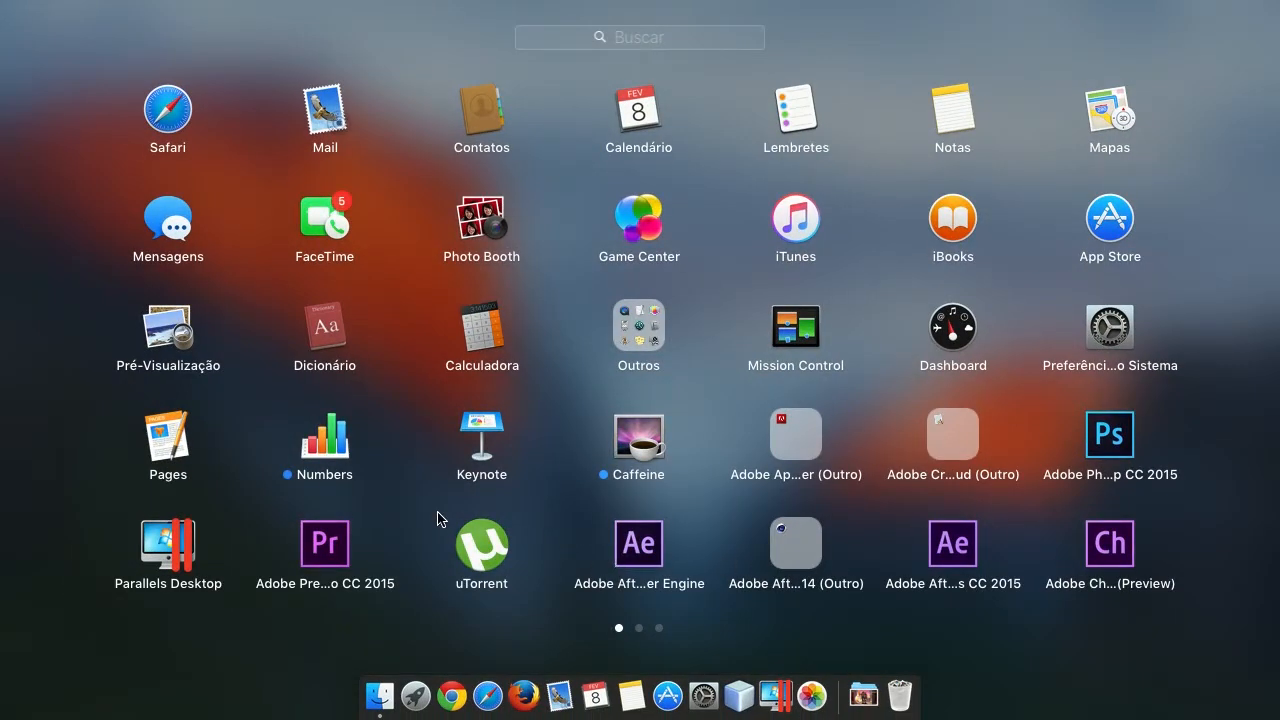
pyautogui.click(333, 556)
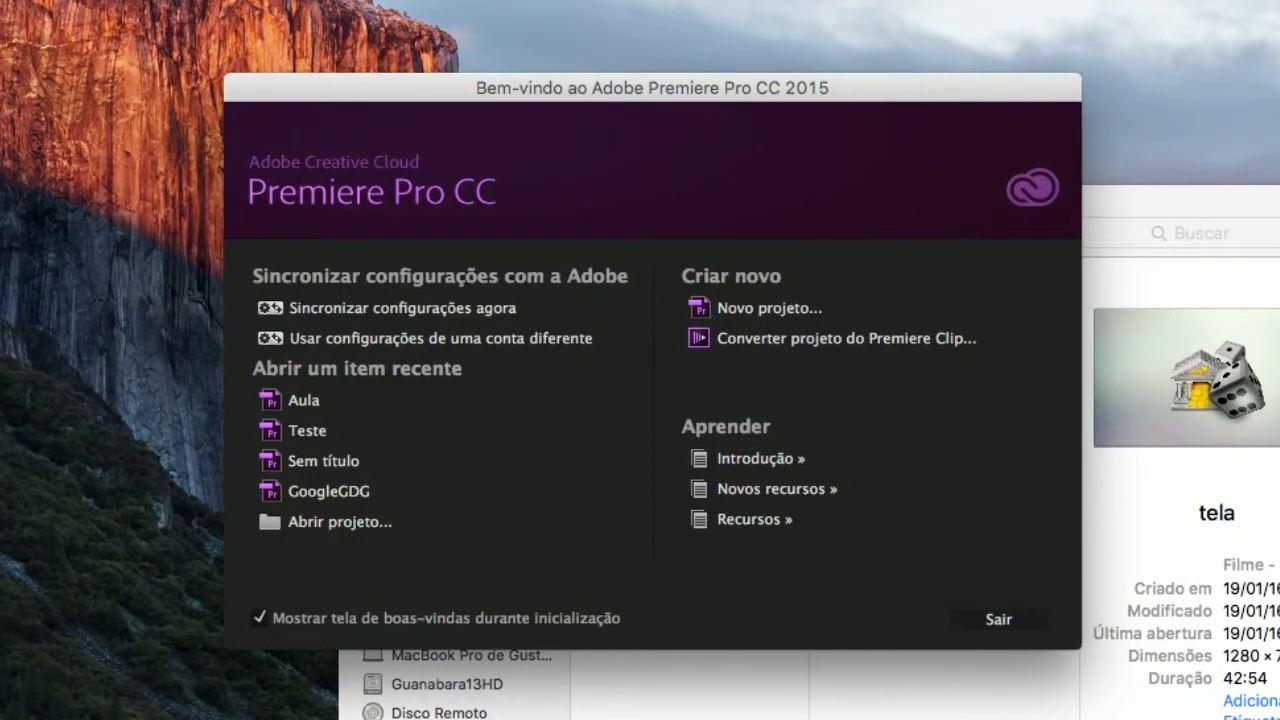
pyautogui.click(748, 312)
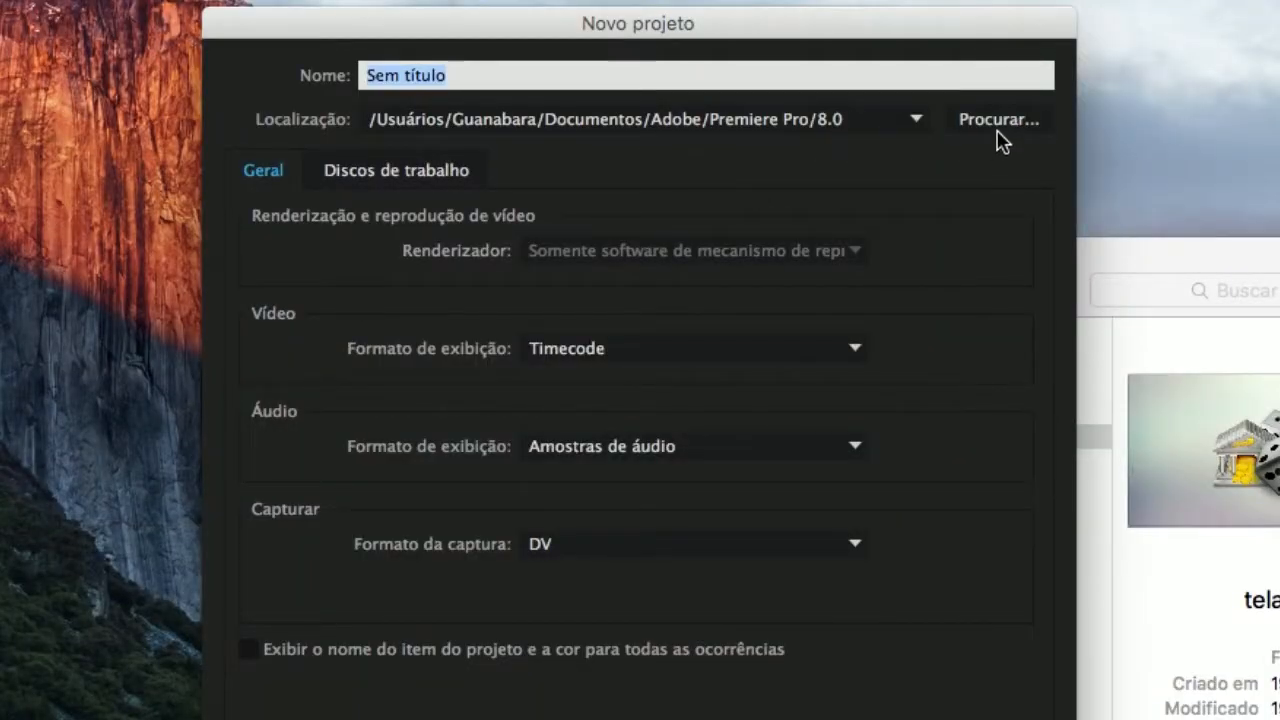
# Set the project location to the MySQL01 folder on the desktop, name the project MySQL01, and create it.
pyautogui.click(998, 128)
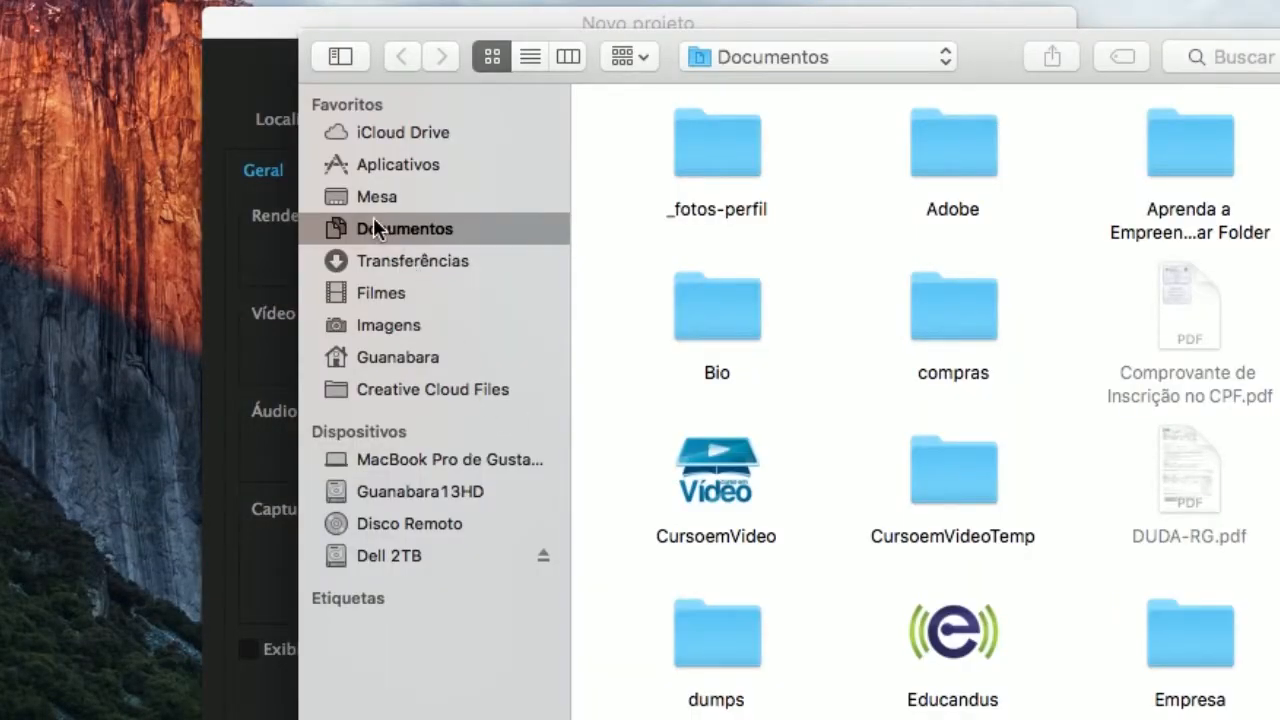
pyautogui.click(390, 195)
pyautogui.doubleClick(671, 140)
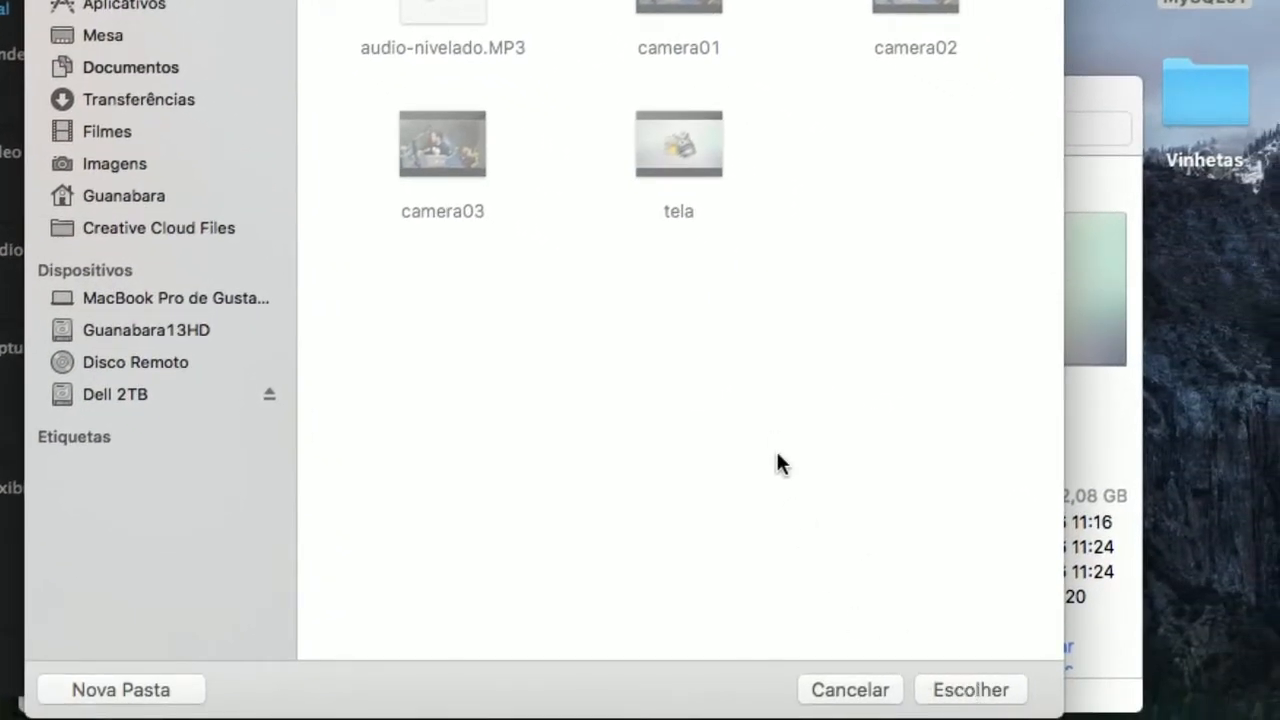
pyautogui.click(953, 700)
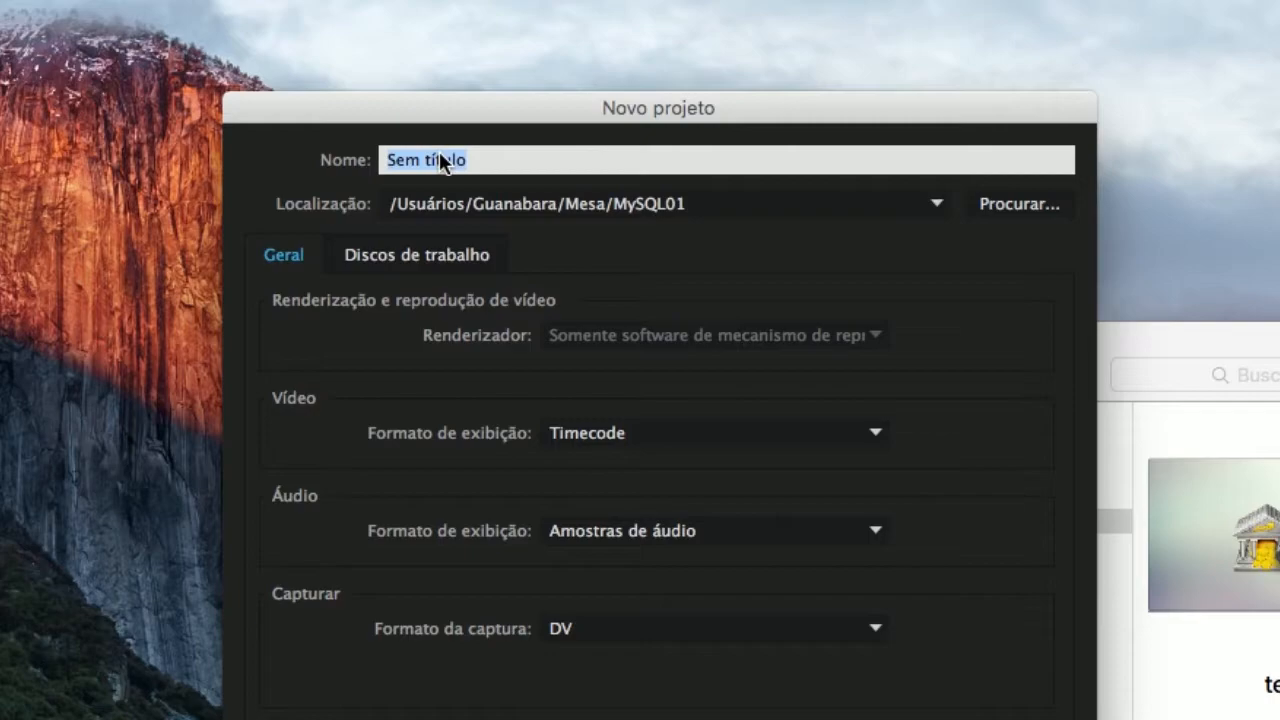
pyautogui.write('My')
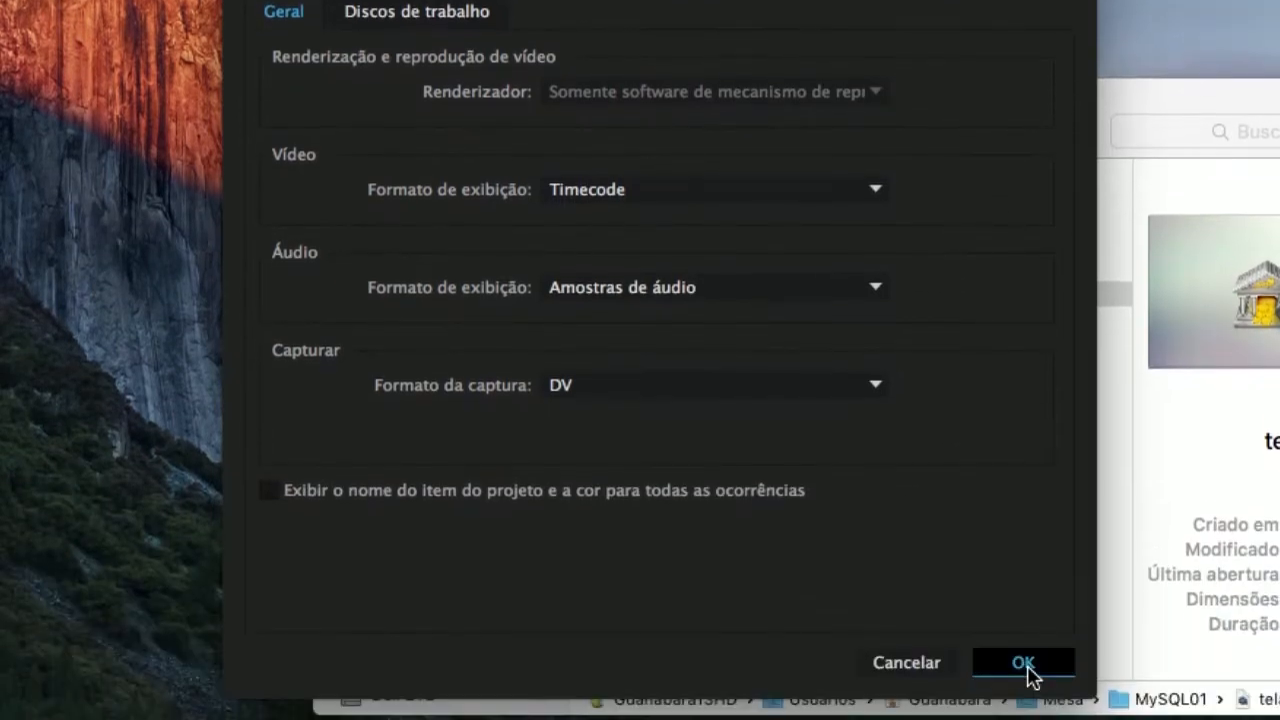
pyautogui.click(1025, 664)
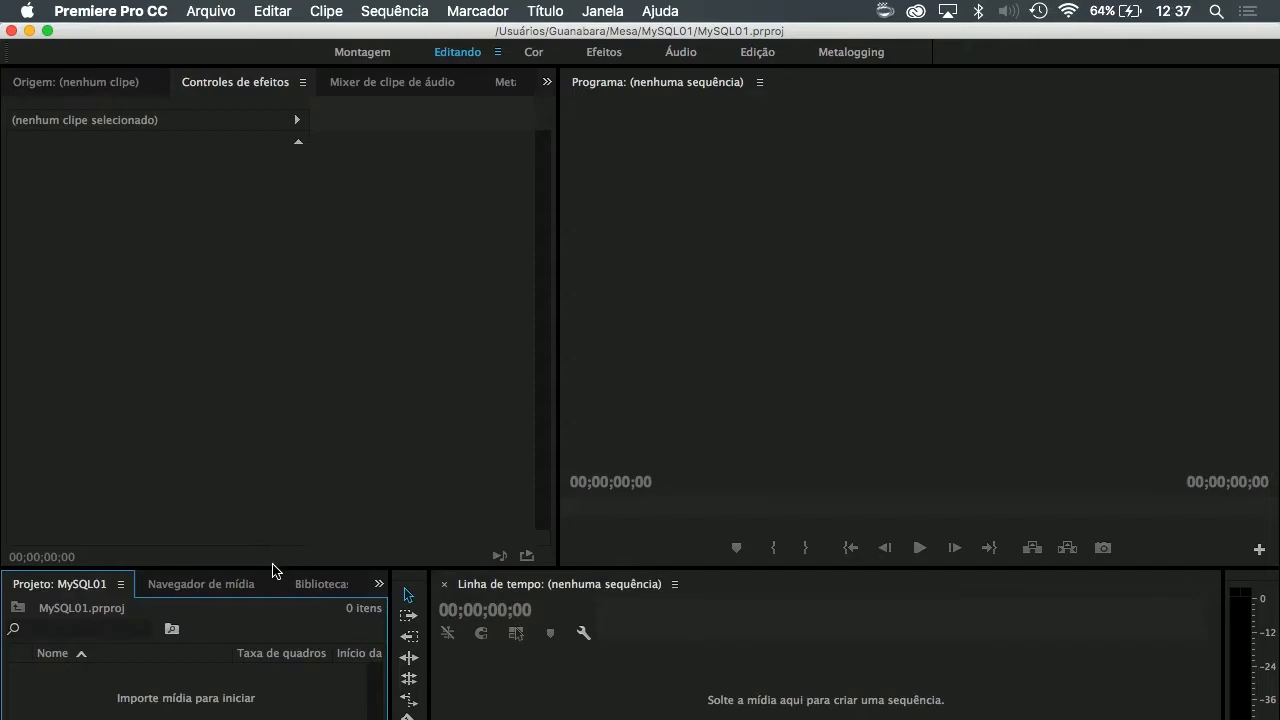
# Enlarge the Project and Timeline panels, and look at the Cor and Efeitos workspaces before returning to Editando.
pyautogui.moveTo(274, 567); pyautogui.dragTo(276, 451)
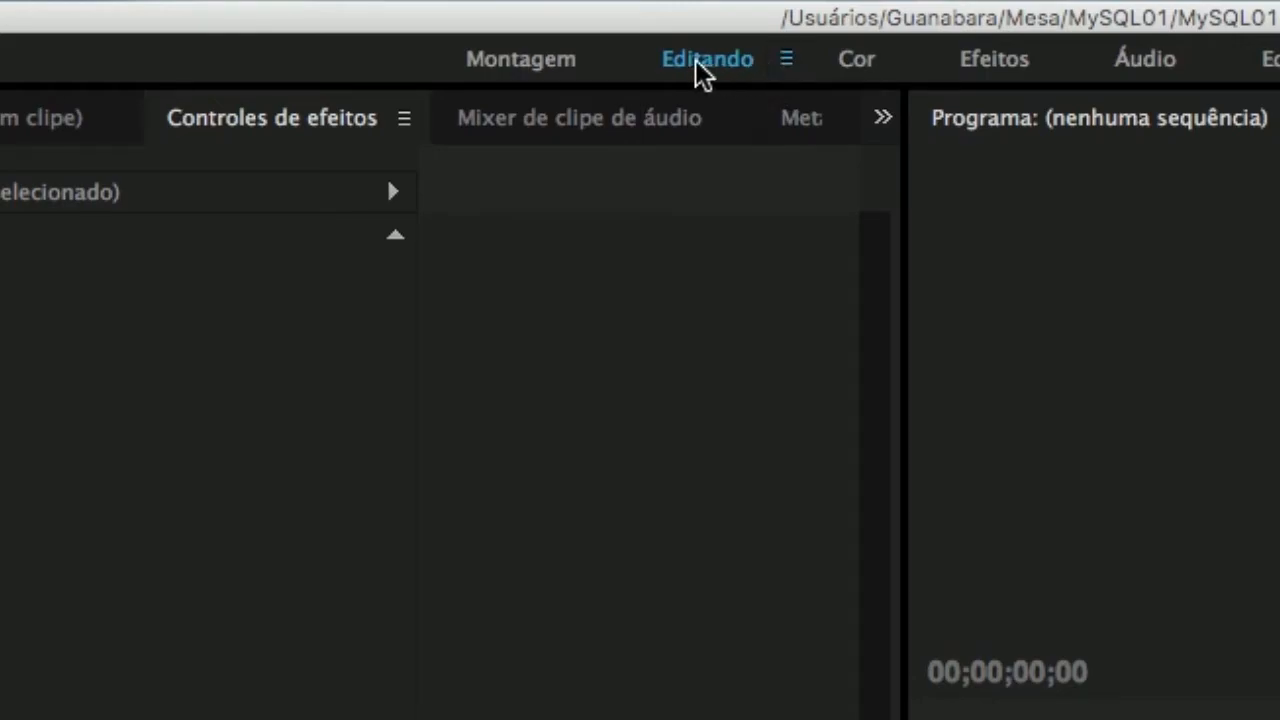
pyautogui.click(866, 62)
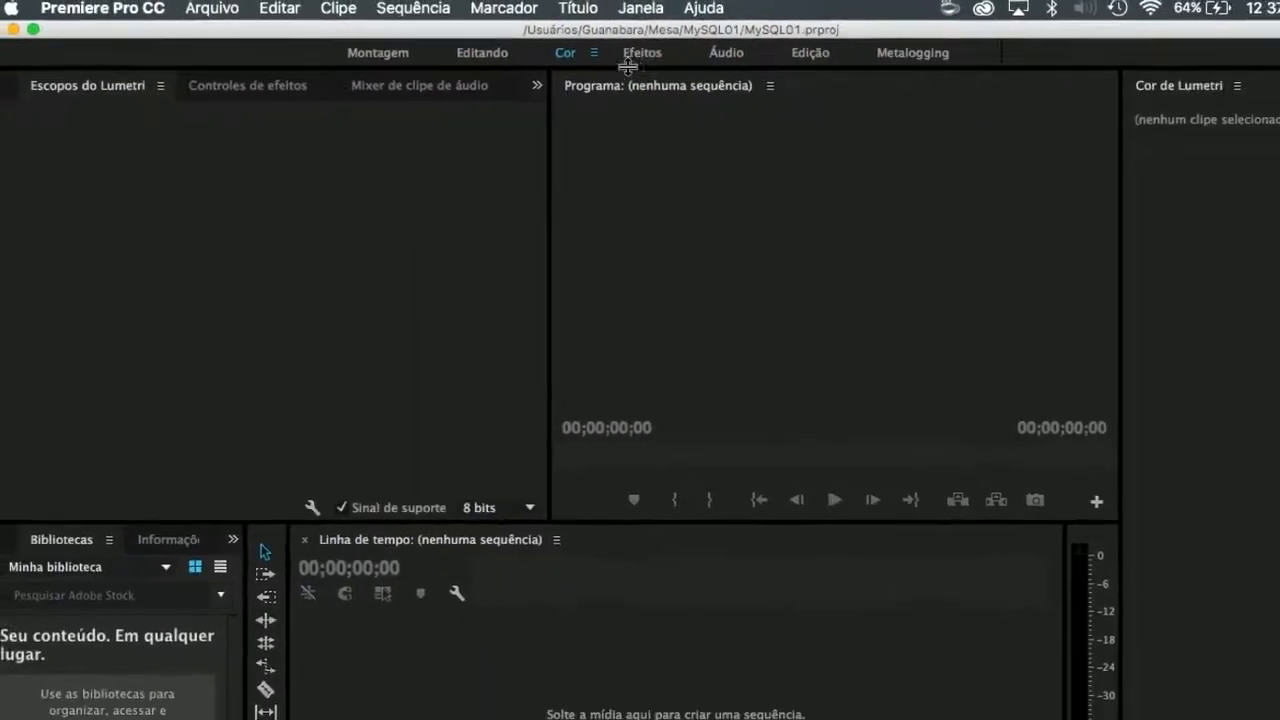
pyautogui.click(604, 52)
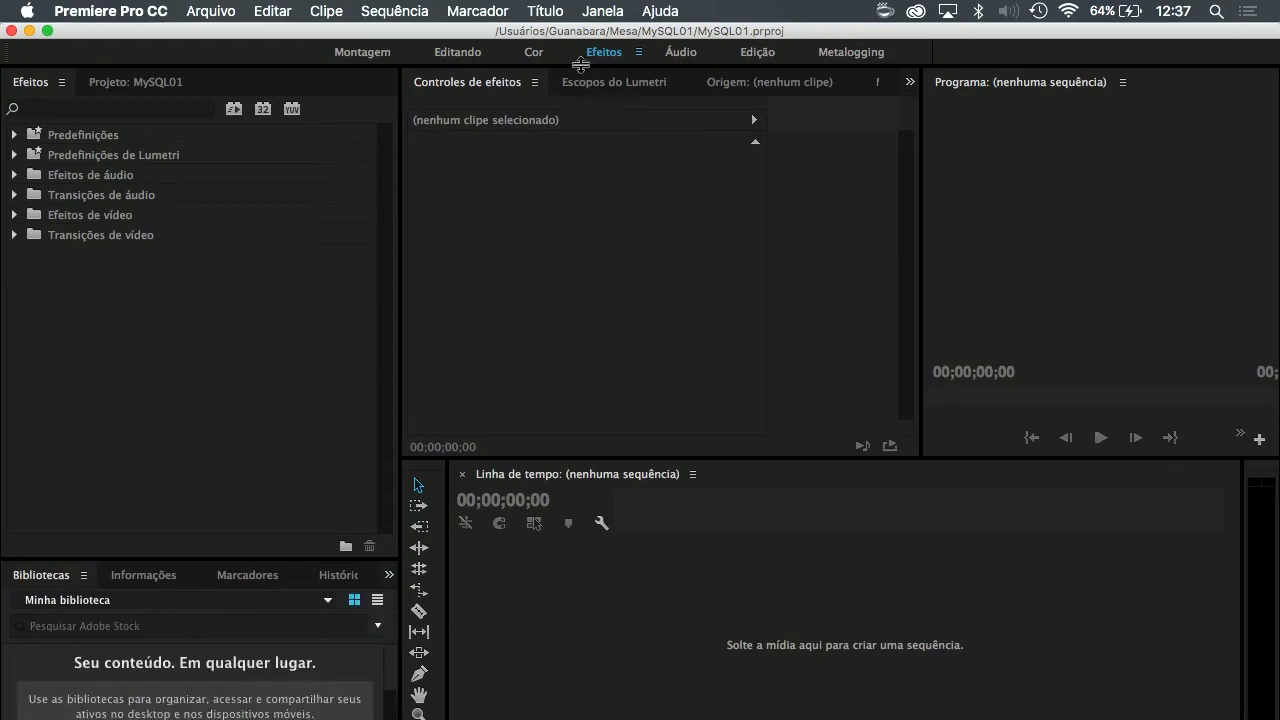
pyautogui.click(452, 54)
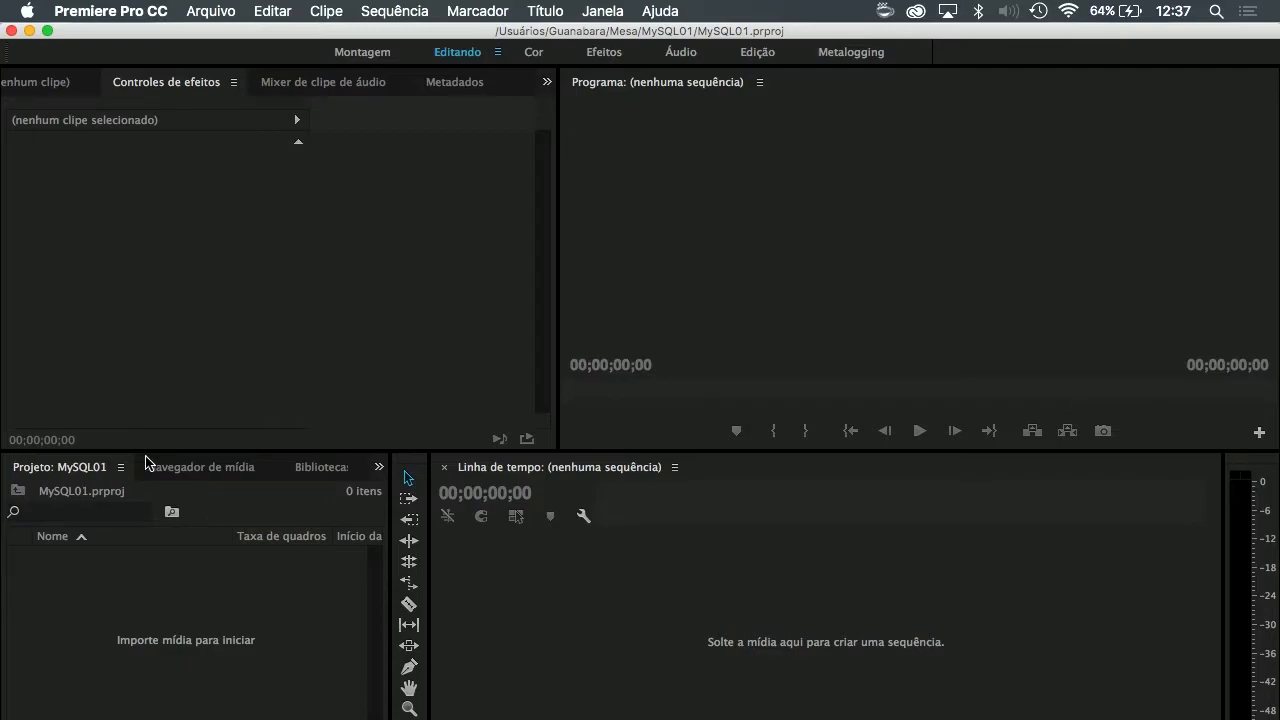
# Look over the media browser, the libraries and the list of available panels, ending on the MySQL01 project panel.
pyautogui.click(169, 472)
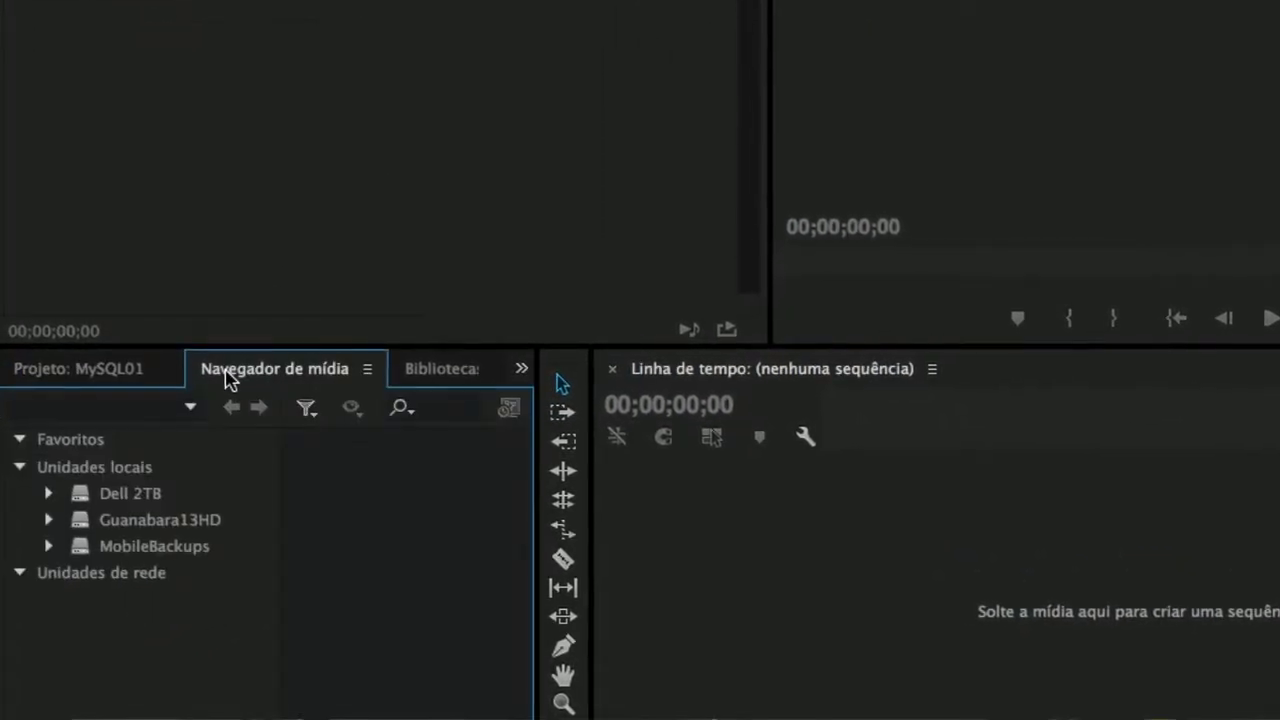
pyautogui.click(437, 370)
pyautogui.click(15, 372)
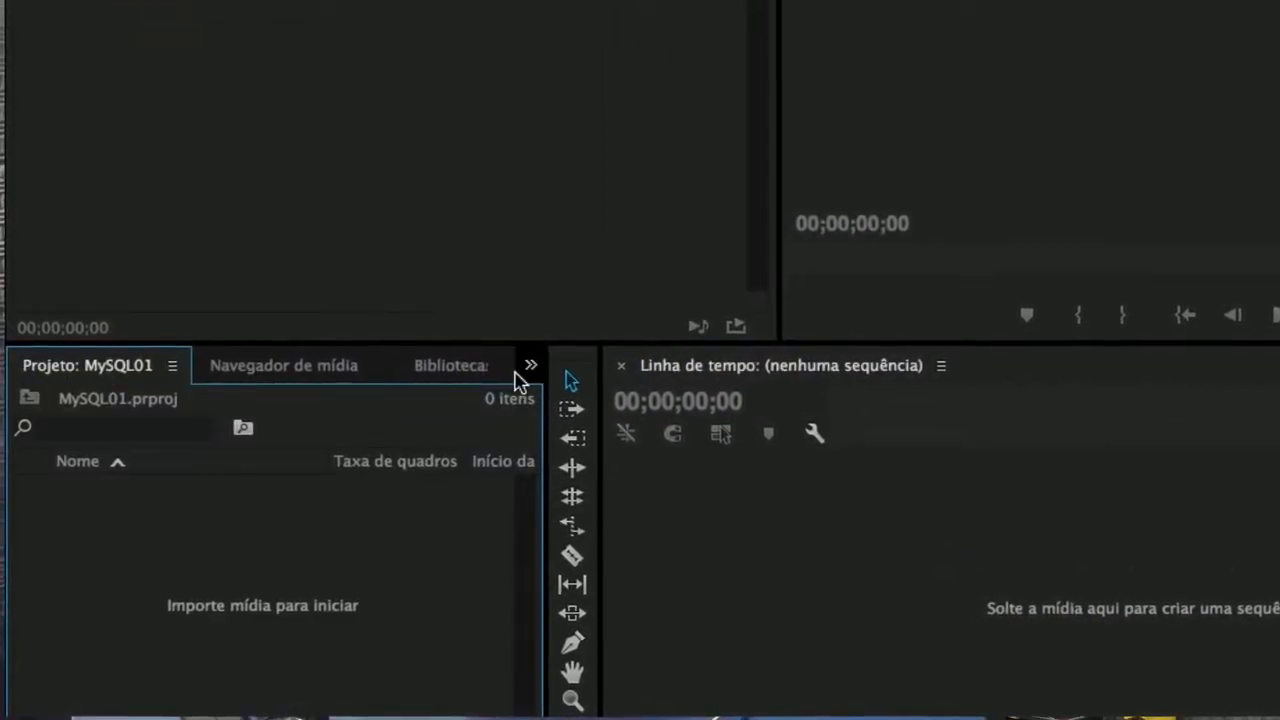
pyautogui.click(528, 366)
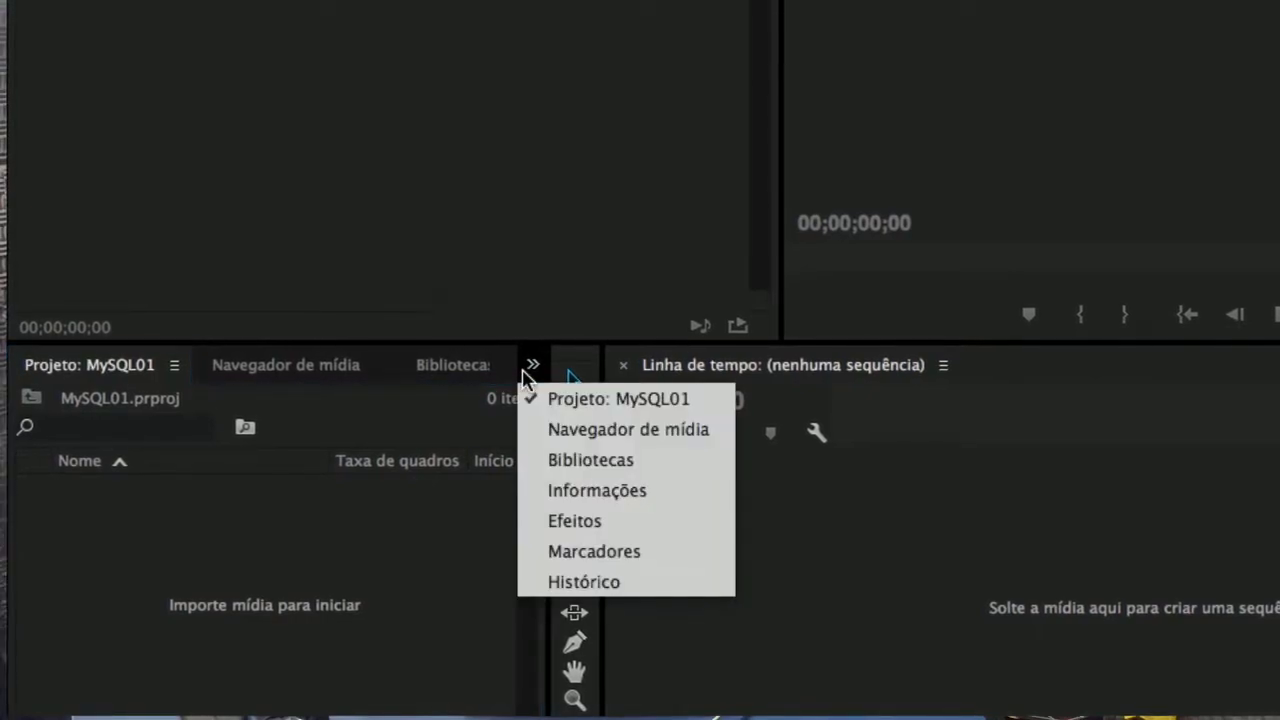
pyautogui.click(602, 399)
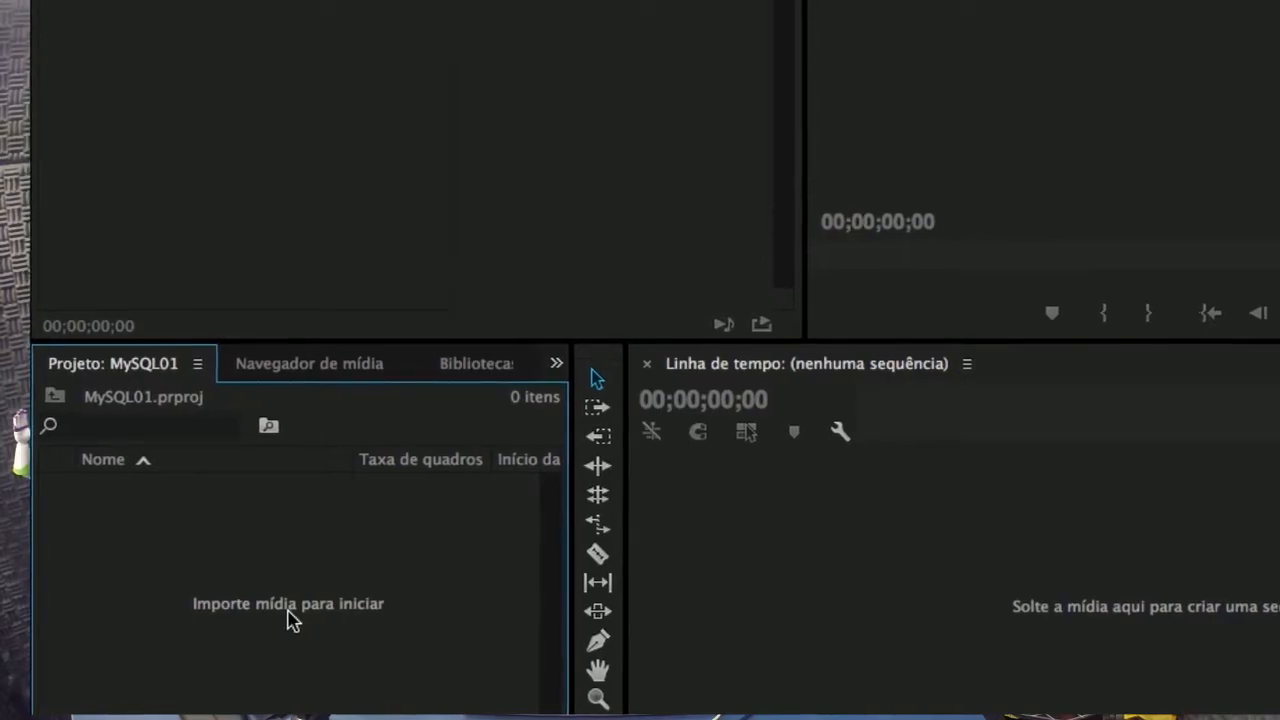
# Import audio-nivelado.MP3, camera01, camera02, camera03 and tela from the MySQL01 folder in Finder into the Premiere project.
pyautogui.press('super+Tab')
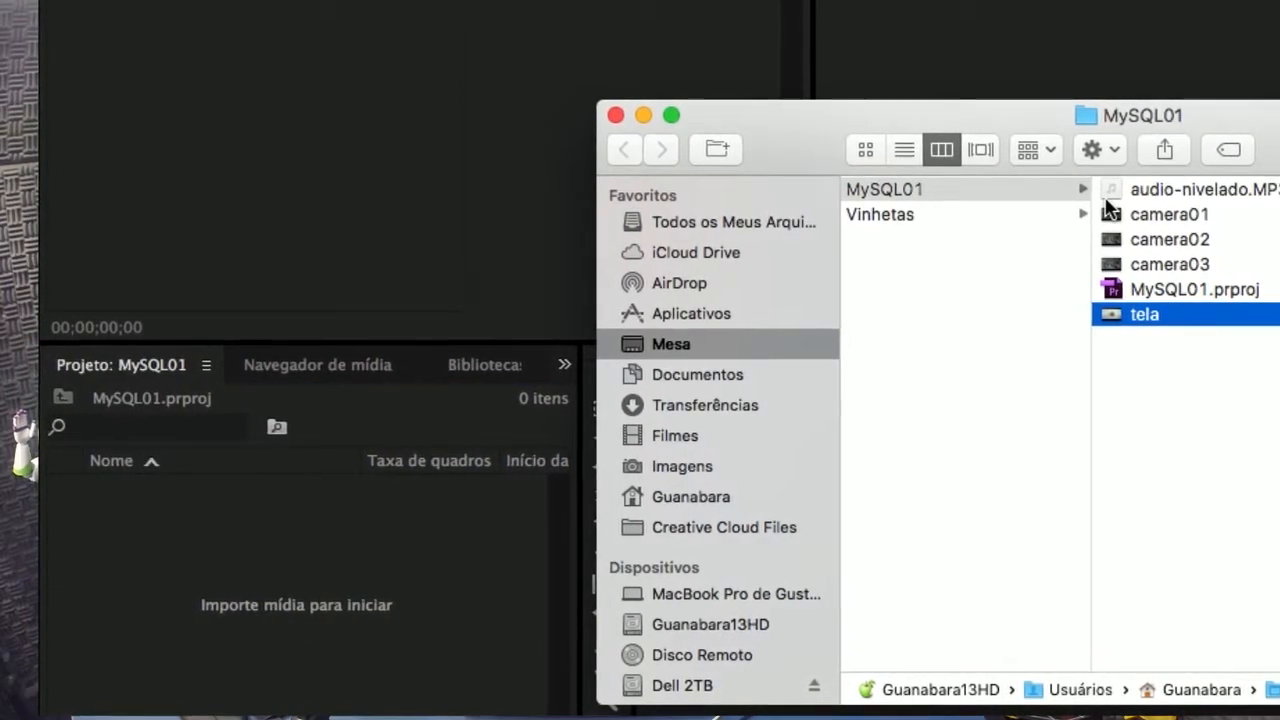
pyautogui.click(1205, 291)
pyautogui.click(1168, 316)
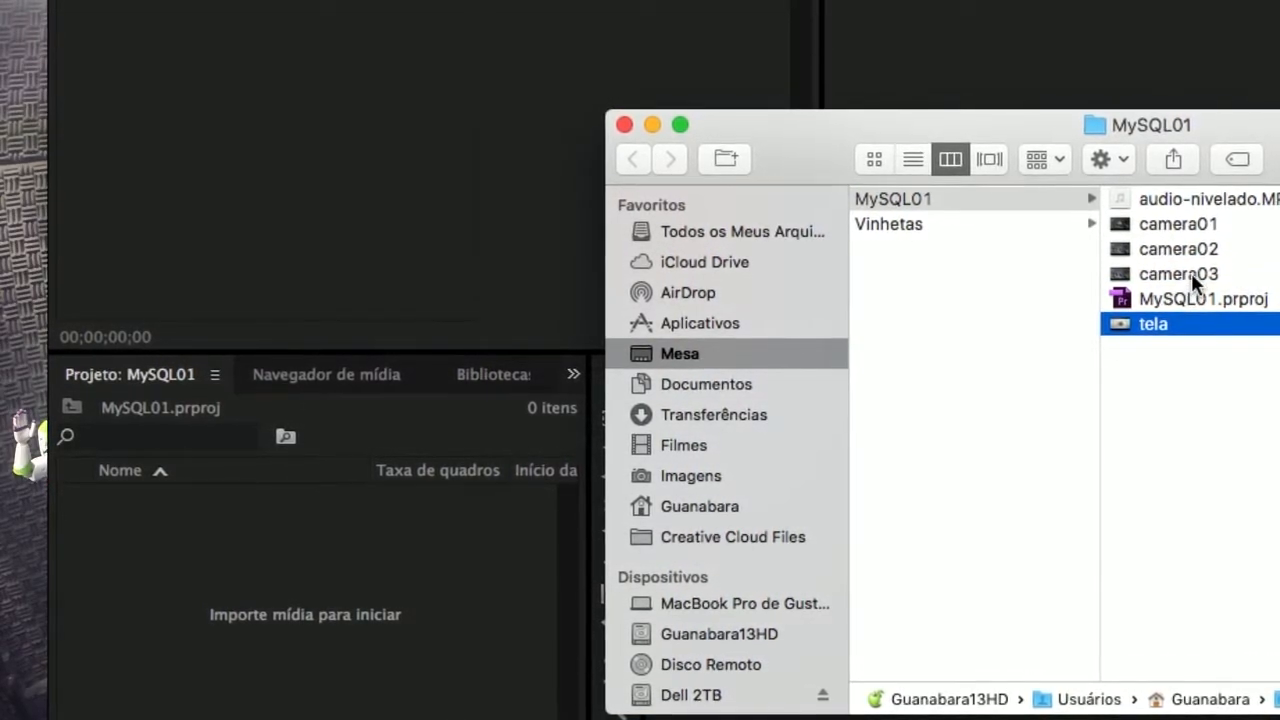
pyautogui.keyDown('super'); pyautogui.click(1190, 273); pyautogui.keyUp('super')
pyautogui.keyDown('super'); pyautogui.click(1195, 250); pyautogui.keyUp('super')
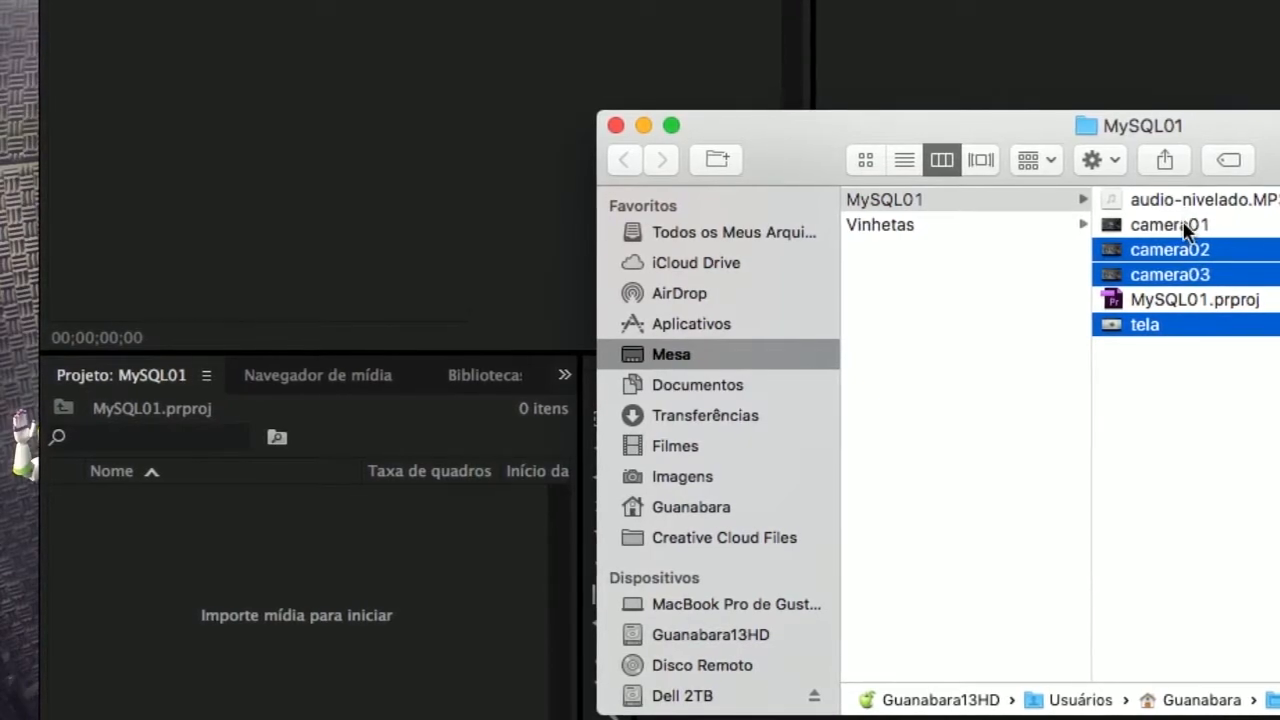
pyautogui.keyDown('super'); pyautogui.click(1190, 224); pyautogui.keyUp('super')
pyautogui.keyDown('super'); pyautogui.click(1195, 203); pyautogui.keyUp('super')
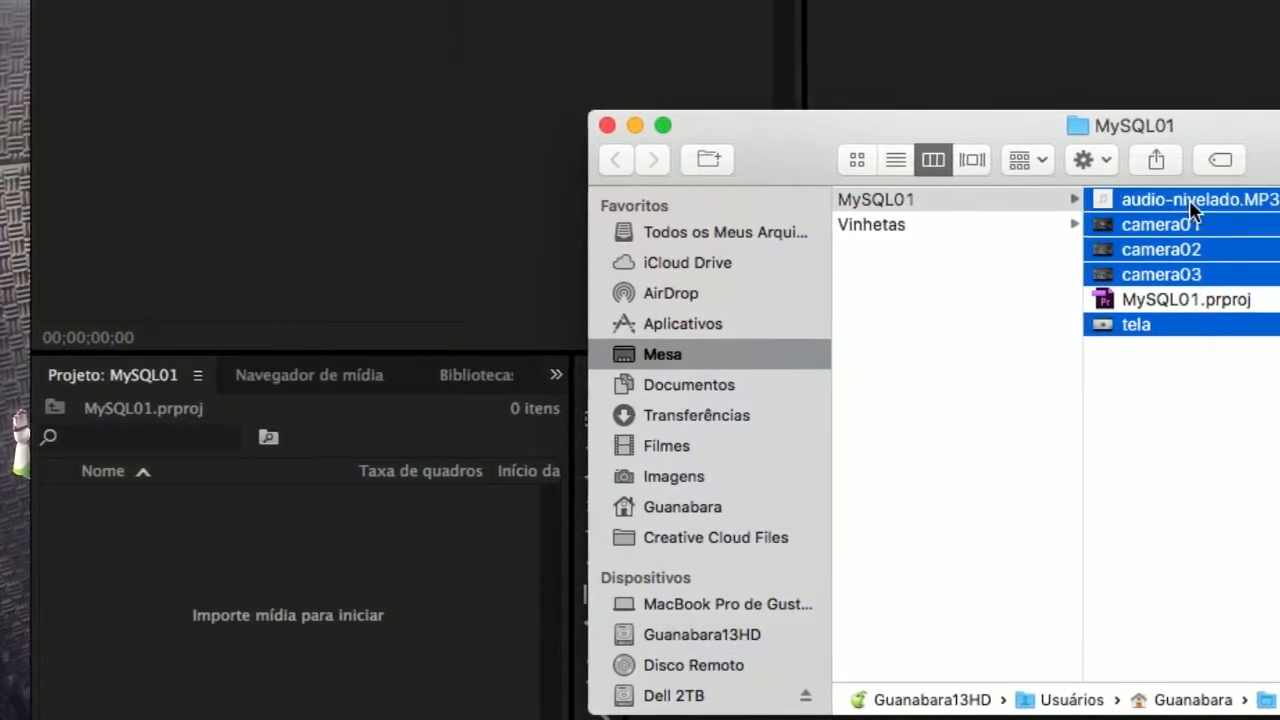
pyautogui.moveTo(1195, 205); pyautogui.dragTo(199, 553)
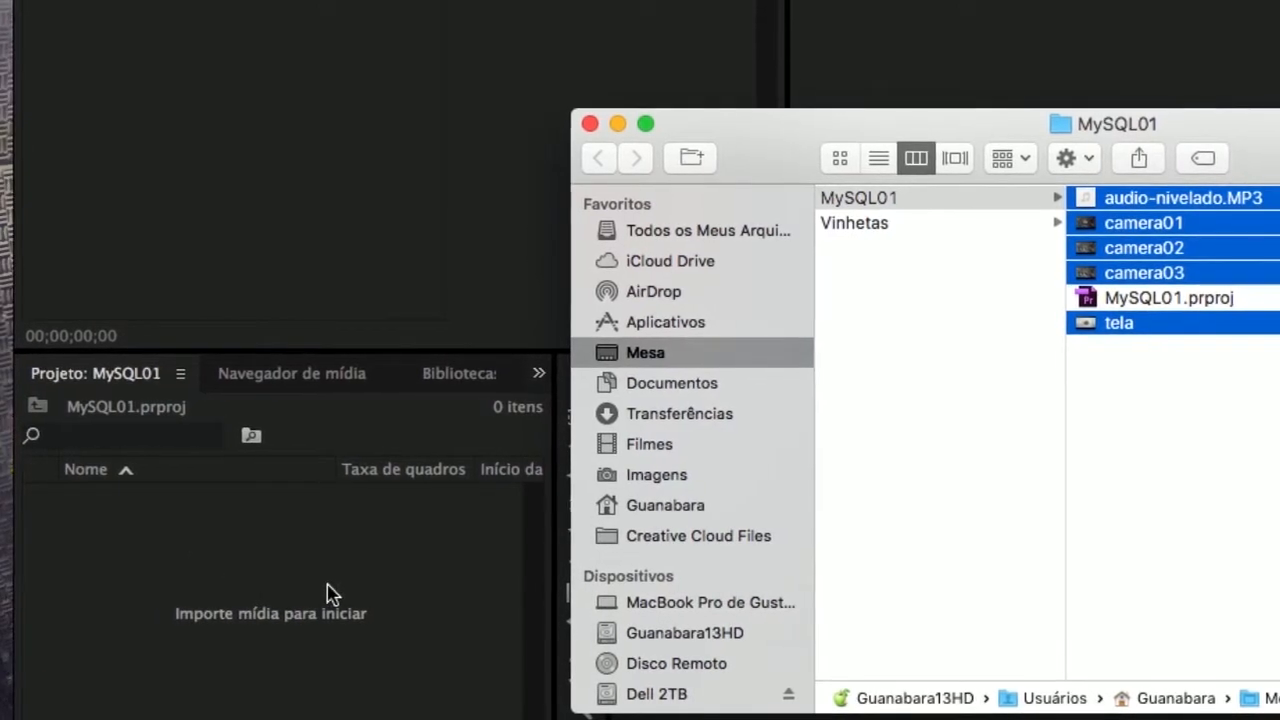
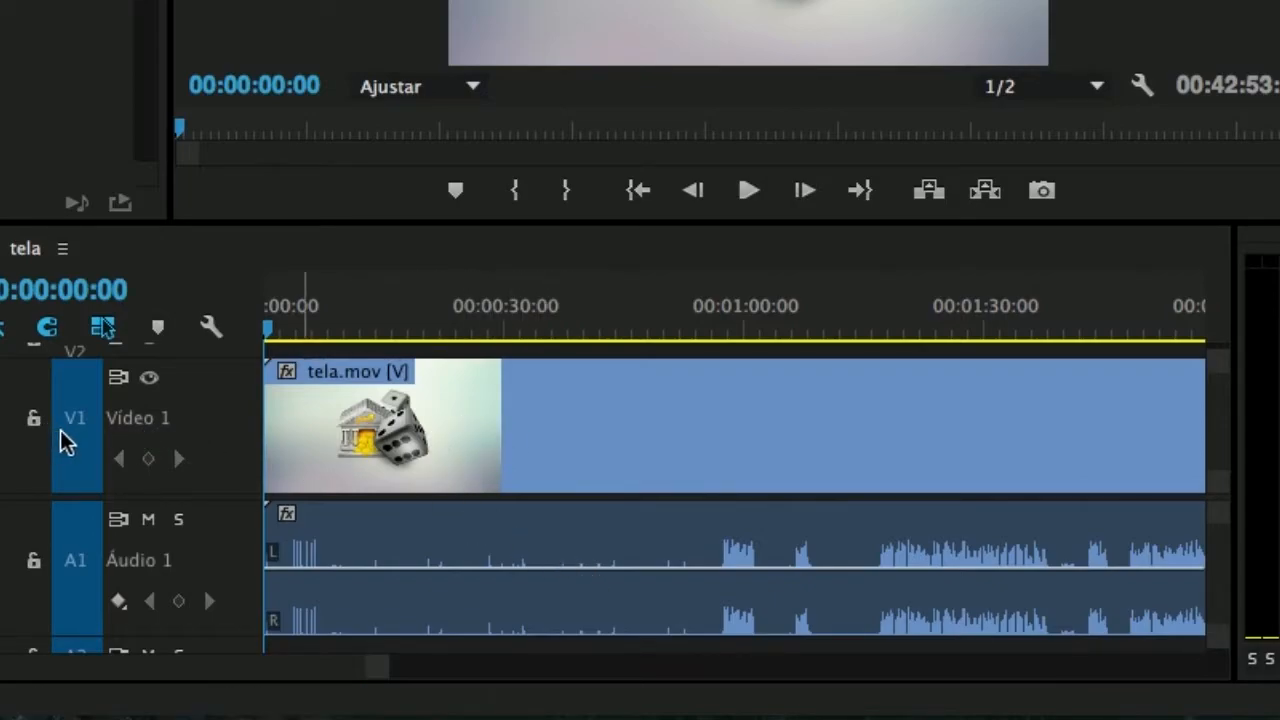
# Reduce the height of the Vídeo 1 track and examine the tela.mov waveform over its full length.
pyautogui.scroll(-3, 83, 432)
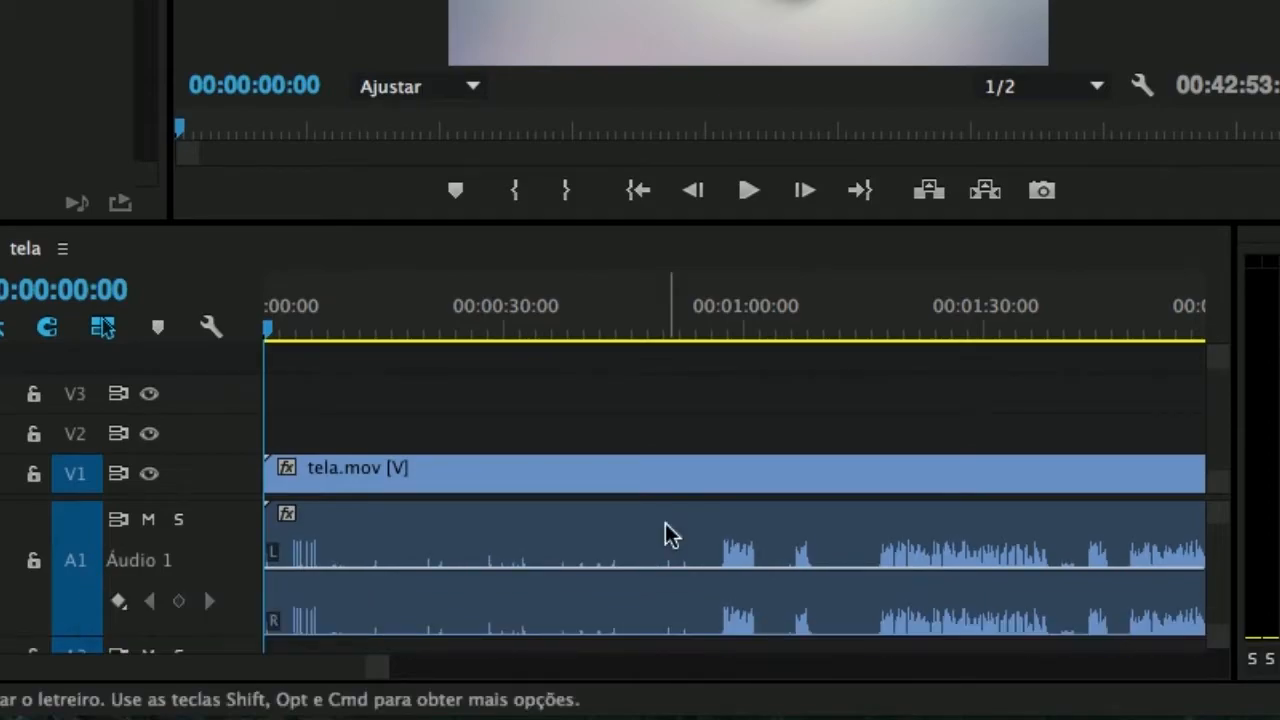
pyautogui.scroll(-2, 660, 524)
pyautogui.scroll(2, 660, 524)
pyautogui.scroll(-2, 660, 524)
pyautogui.scroll(2, 660, 530)
pyautogui.scroll(-1, 528, 524)
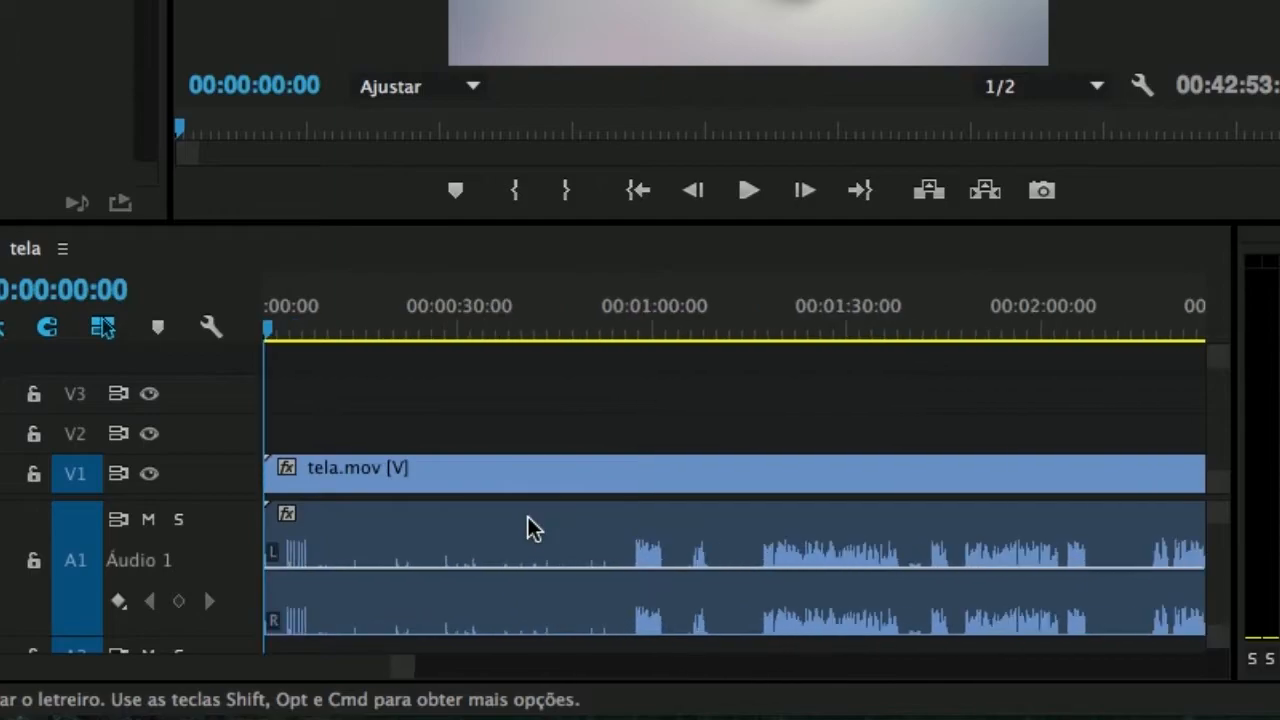
pyautogui.scroll(3, 528, 524)
pyautogui.scroll(-3, 530, 528)
pyautogui.scroll(2, 530, 528)
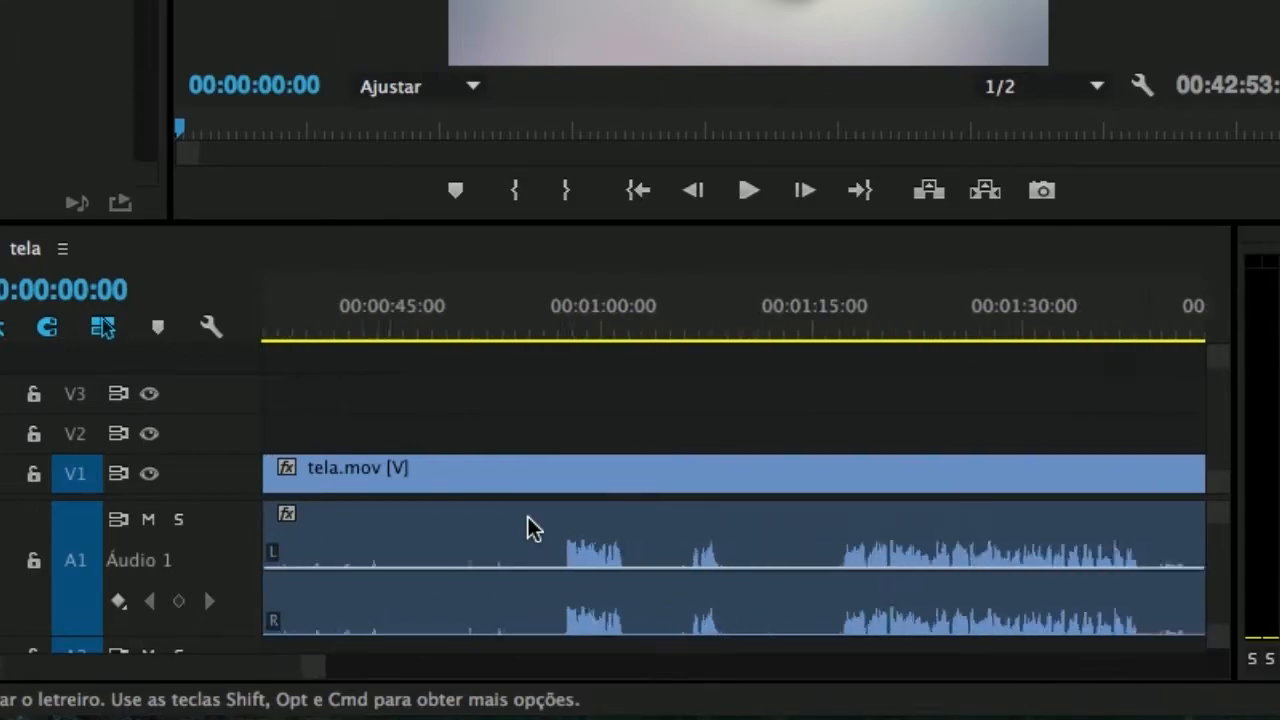
pyautogui.scroll(-4, 530, 528)
pyautogui.scroll(4, 530, 528)
pyautogui.scroll(-6, 530, 528)
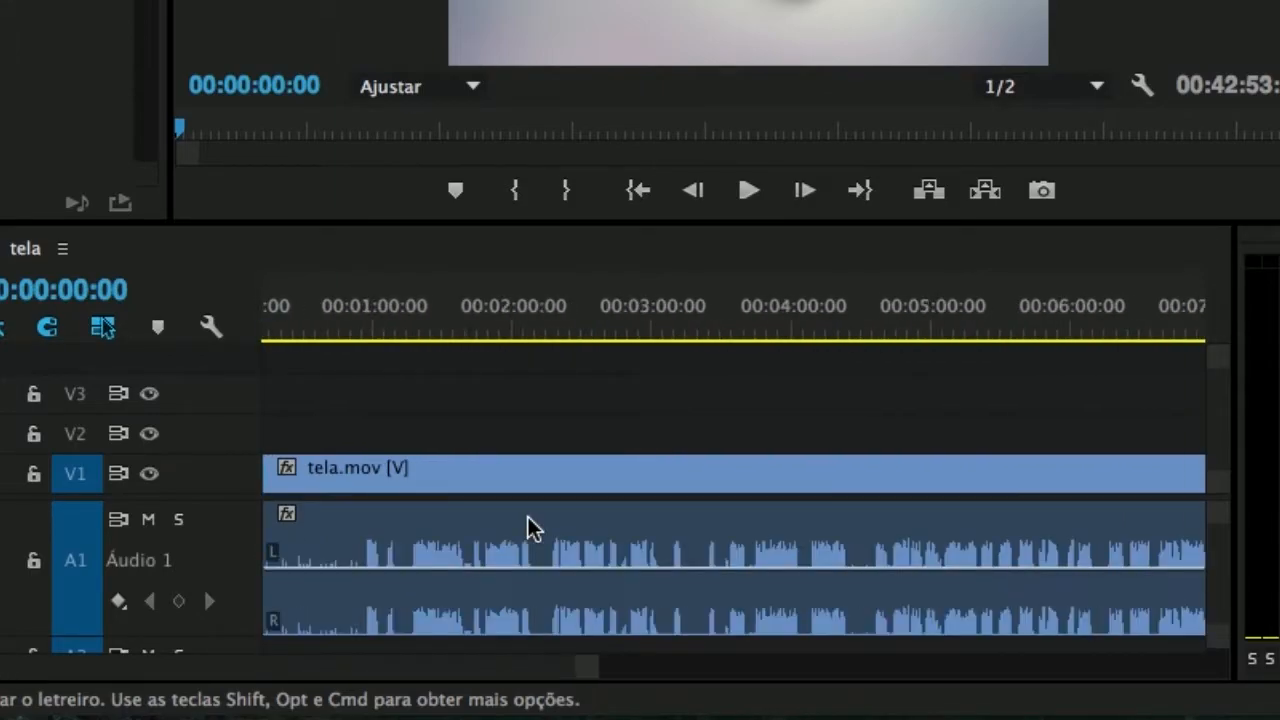
pyautogui.scroll(-3, 530, 528)
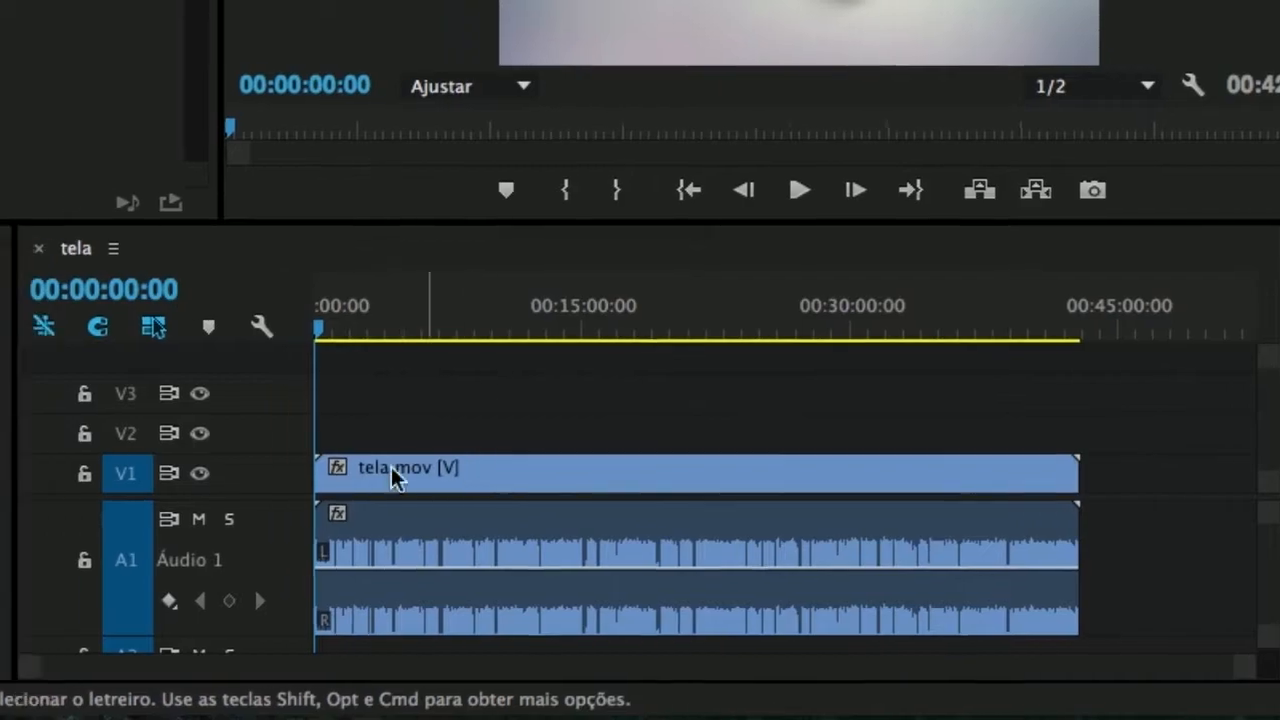
# Place camera01.mov at the start of the tela sequence on tracks V2 and A2, and expand the Áudio 2 track.
pyautogui.moveTo(55, 442); pyautogui.dragTo(893, 436)
pyautogui.scroll(-3, 1020, 534)
pyautogui.moveTo(991, 559); pyautogui.dragTo(983, 522)
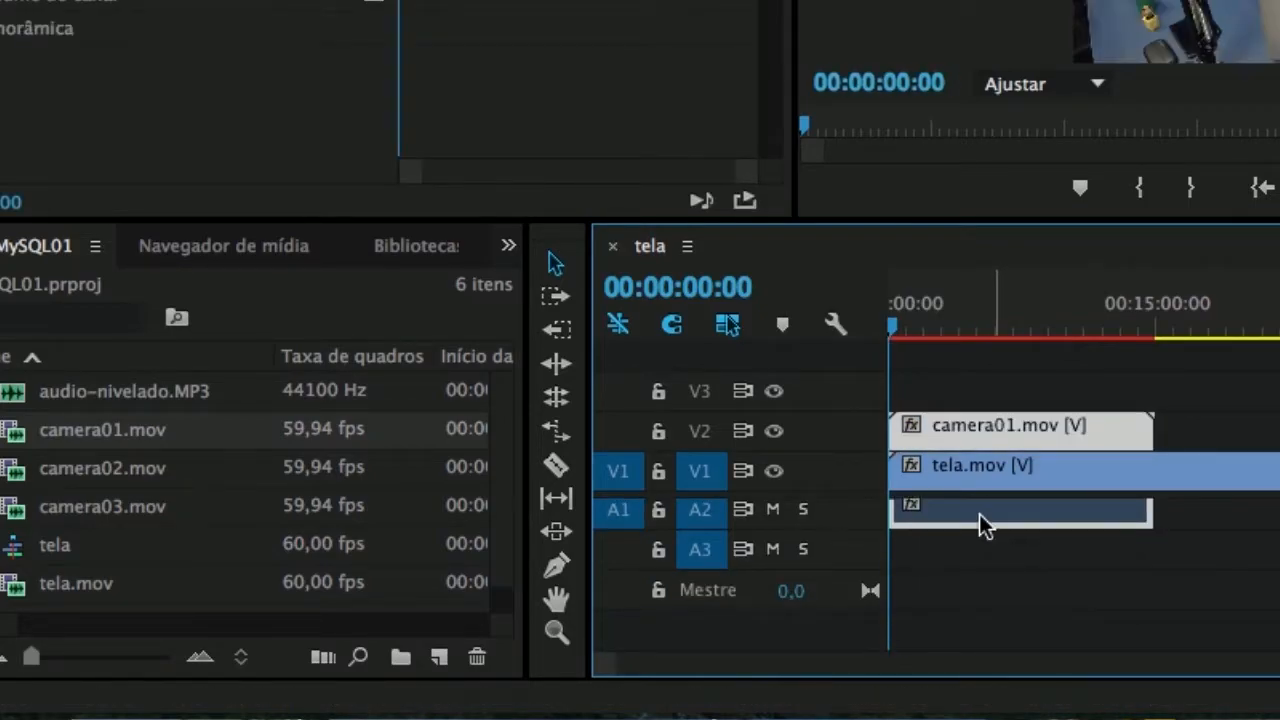
pyautogui.scroll(3, 980, 525)
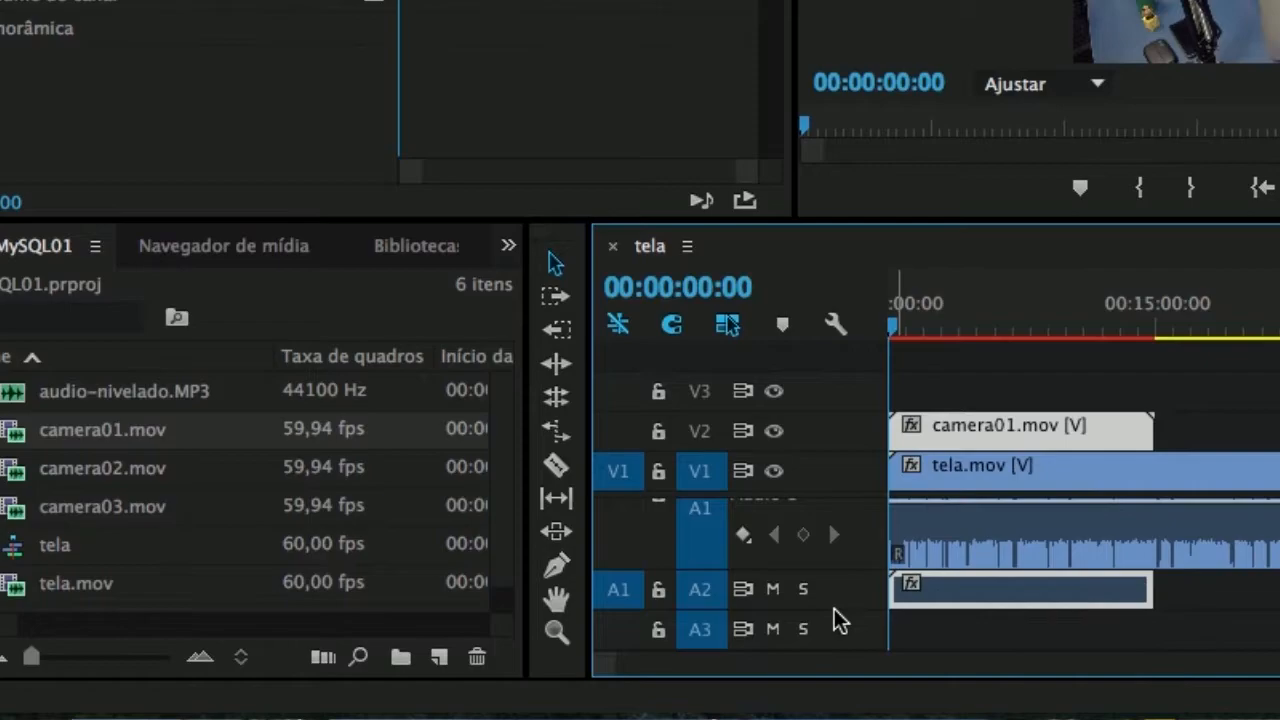
pyautogui.doubleClick(830, 602)
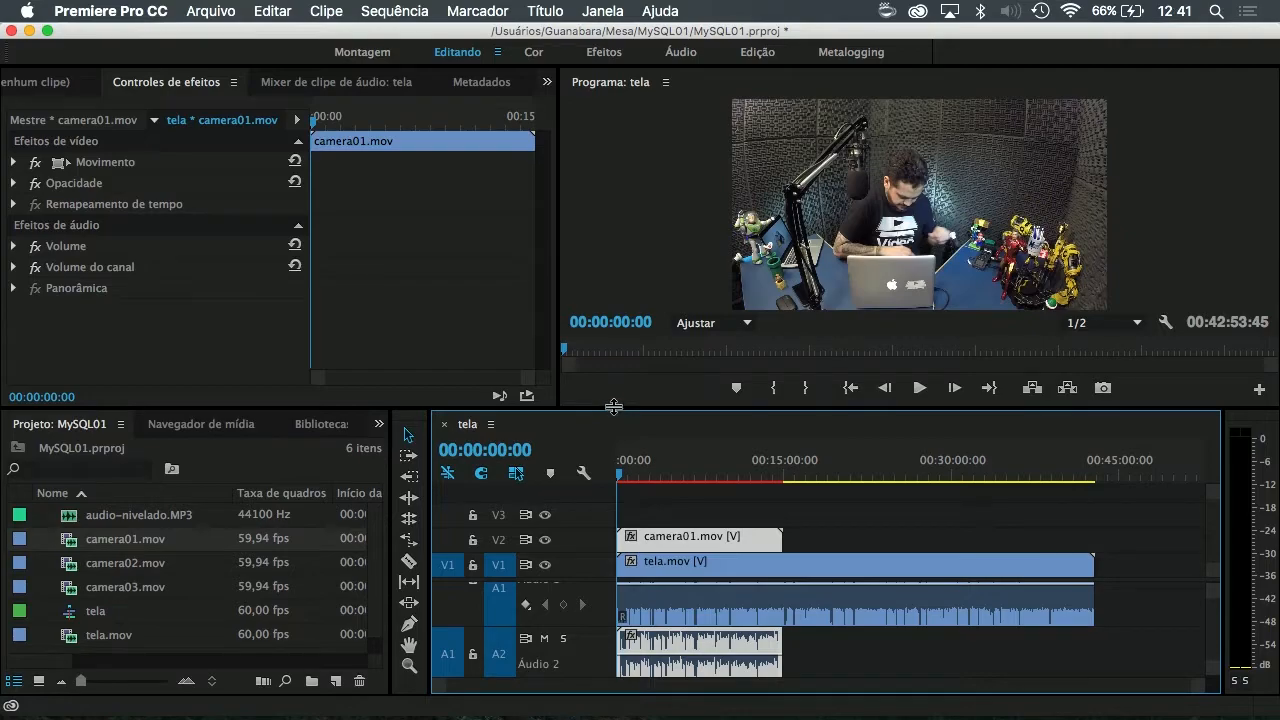
# Enlarge the Timeline panel and inspect the opening seconds of the tela.mov and camera01.mov waveforms.
pyautogui.moveTo(601, 409); pyautogui.dragTo(611, 136)
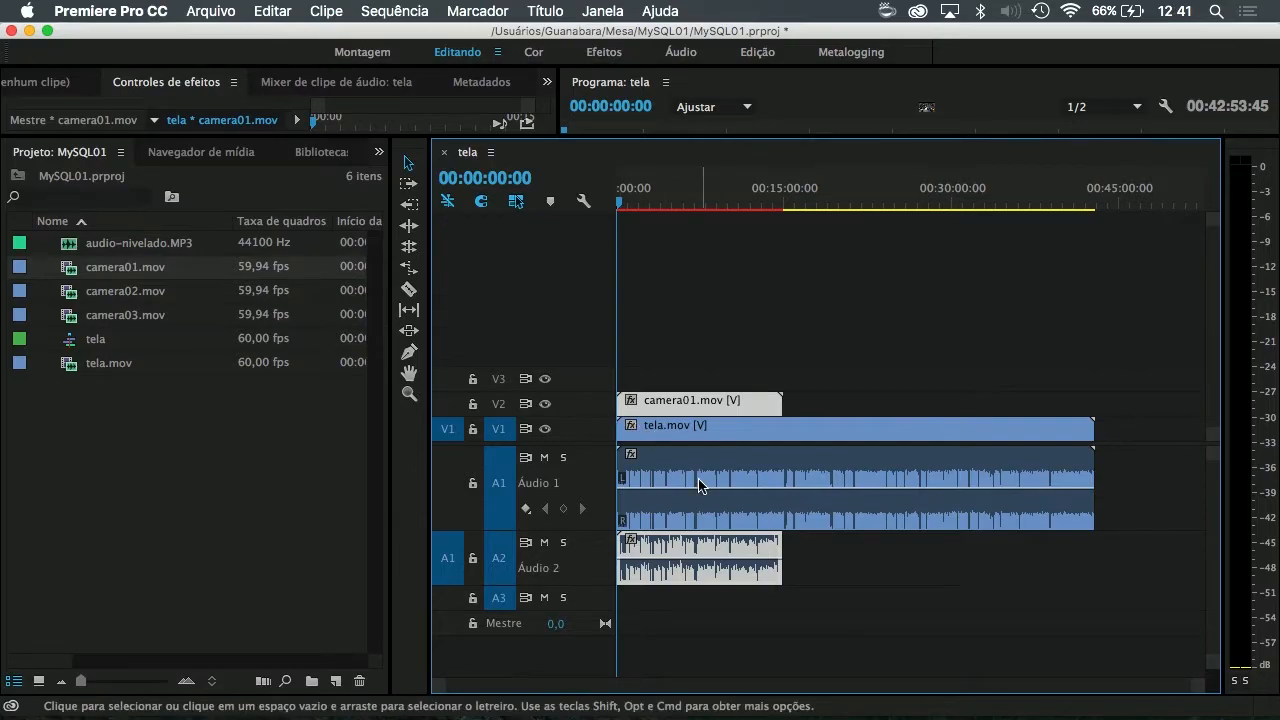
pyautogui.scroll(10, 661, 513)
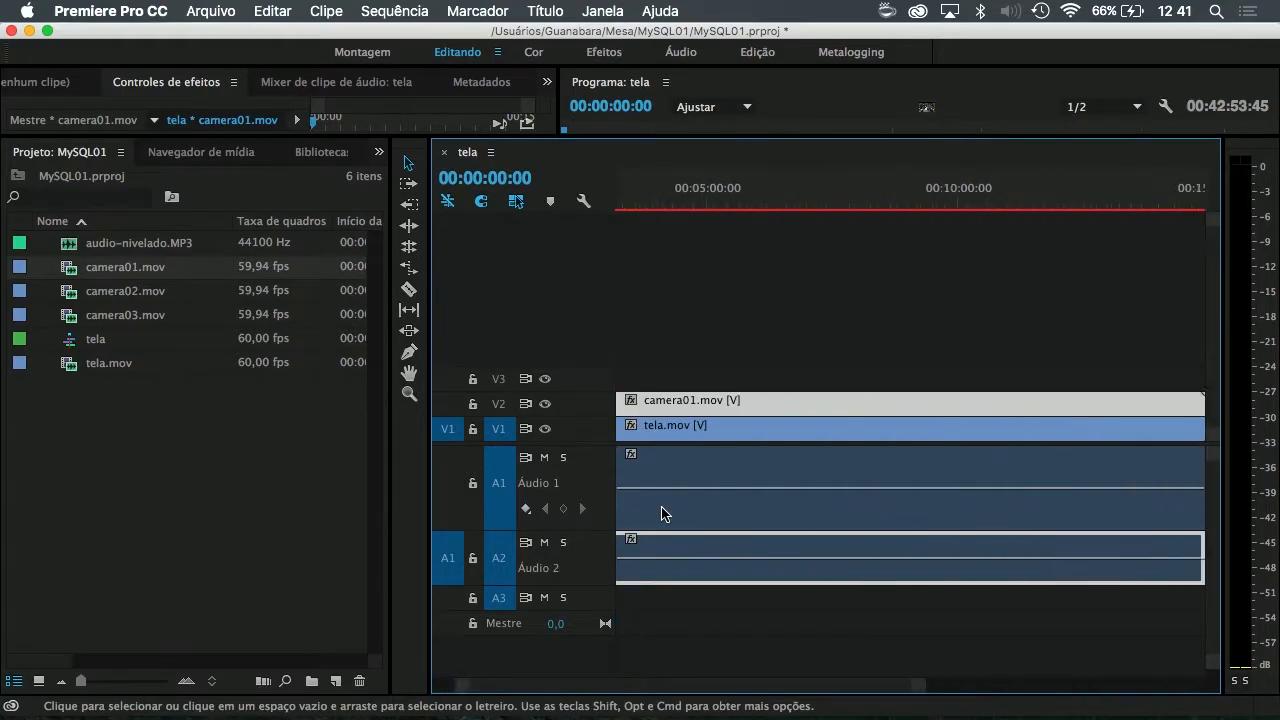
pyautogui.scroll(5, 661, 513)
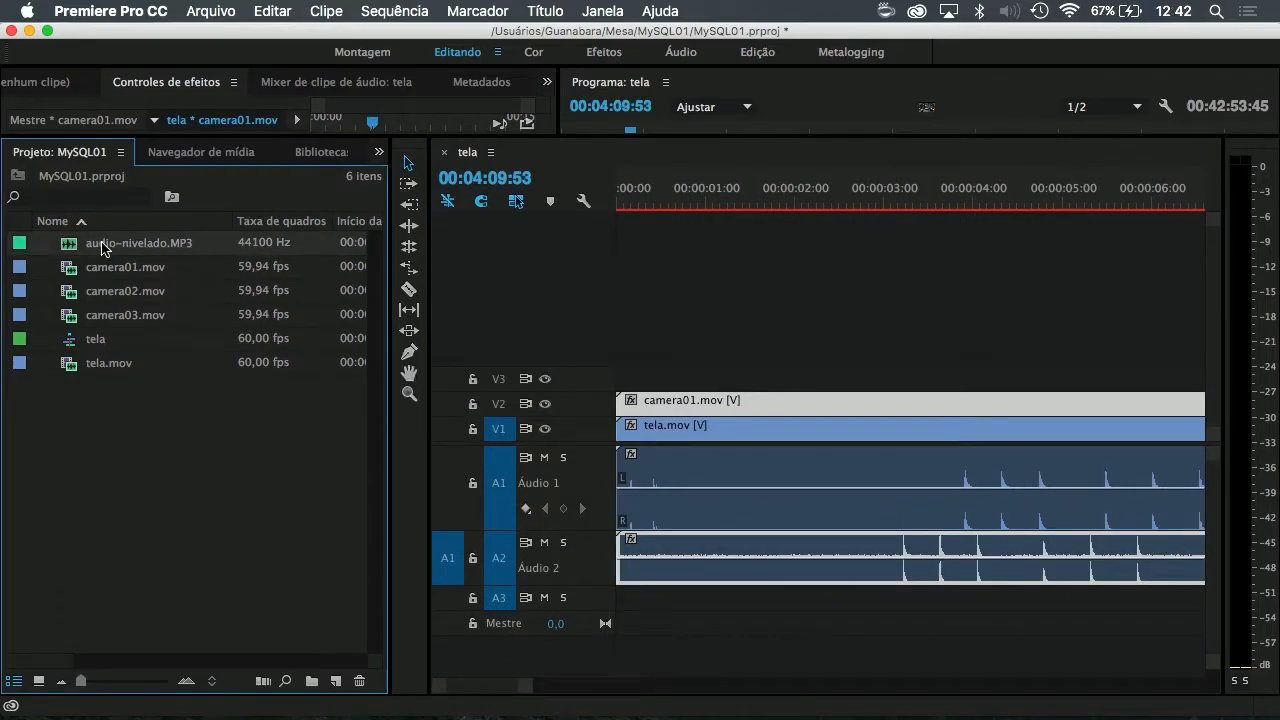
# Add audio-nivelado.MP3 at the start of track A3 and enlarge the track to show its full stereo waveform.
pyautogui.moveTo(104, 248); pyautogui.dragTo(626, 612)
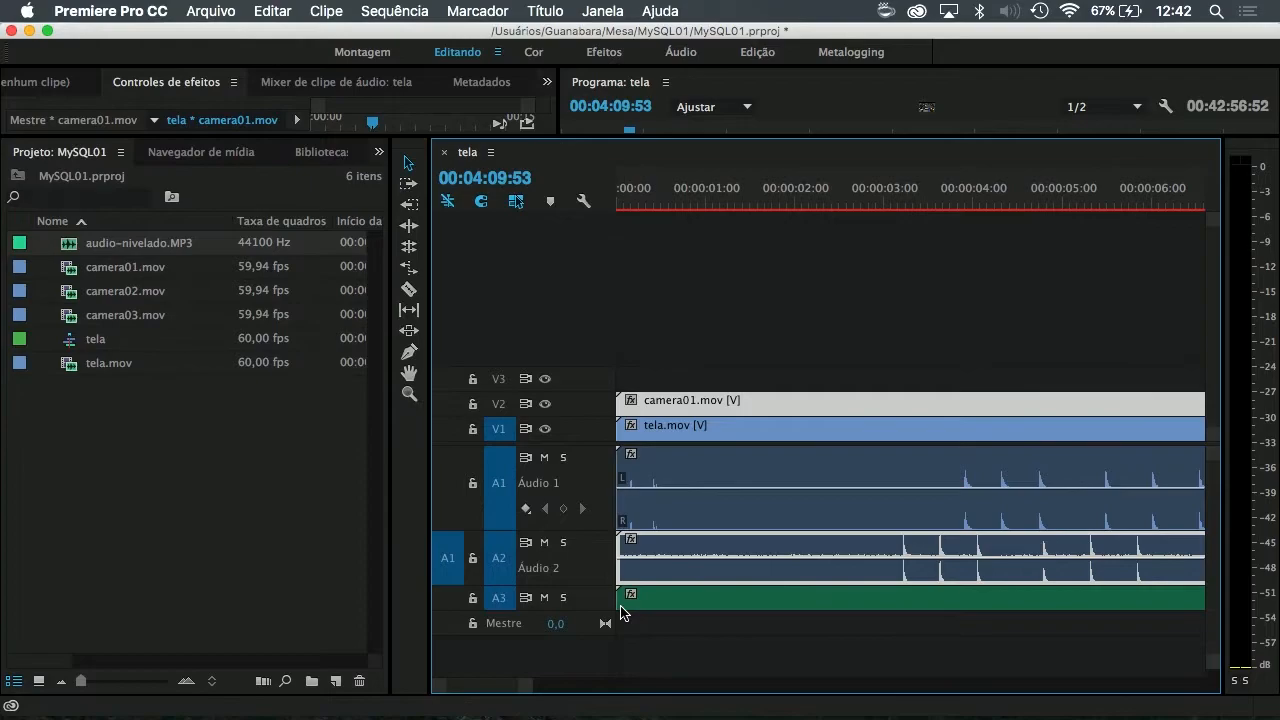
pyautogui.scroll(4, 506, 604)
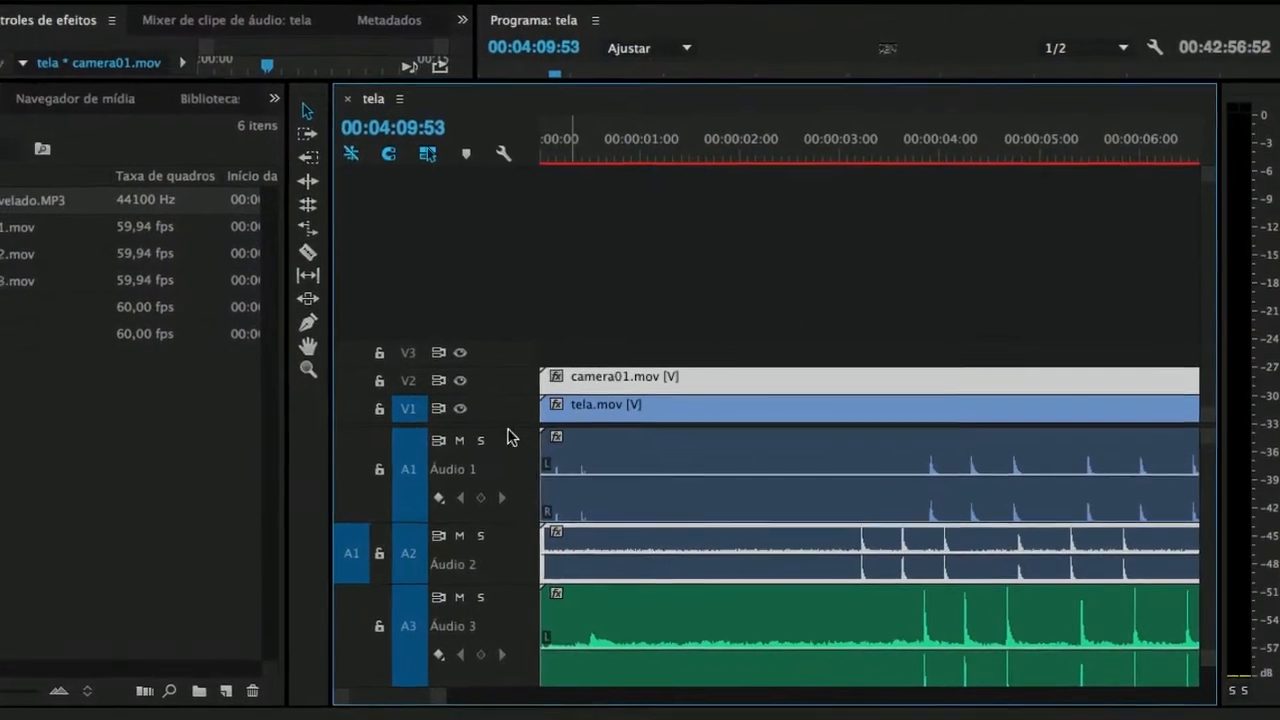
pyautogui.moveTo(393, 284); pyautogui.dragTo(389, 194)
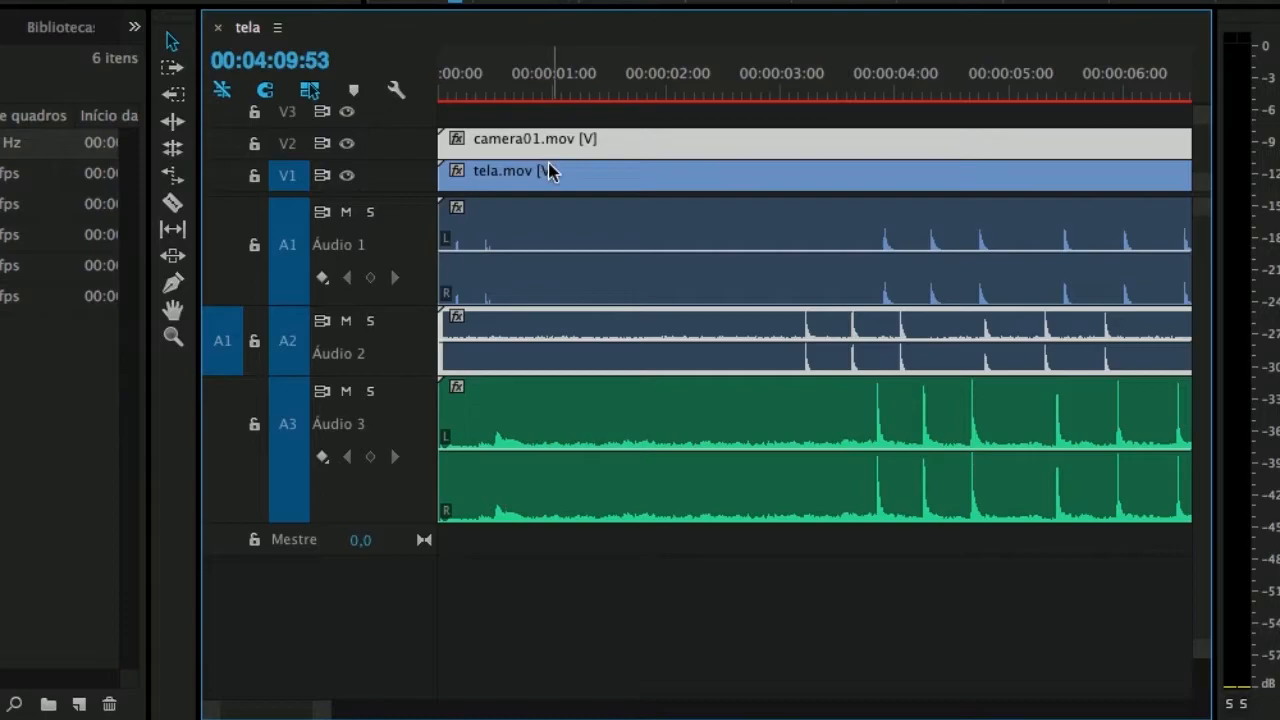
# Shift tela.mov to start at 00:00:01:27 and camera01.mov to start at about 00:00:01:00.
pyautogui.moveTo(523, 228); pyautogui.dragTo(686, 244)
pyautogui.moveTo(514, 327); pyautogui.dragTo(631, 333)
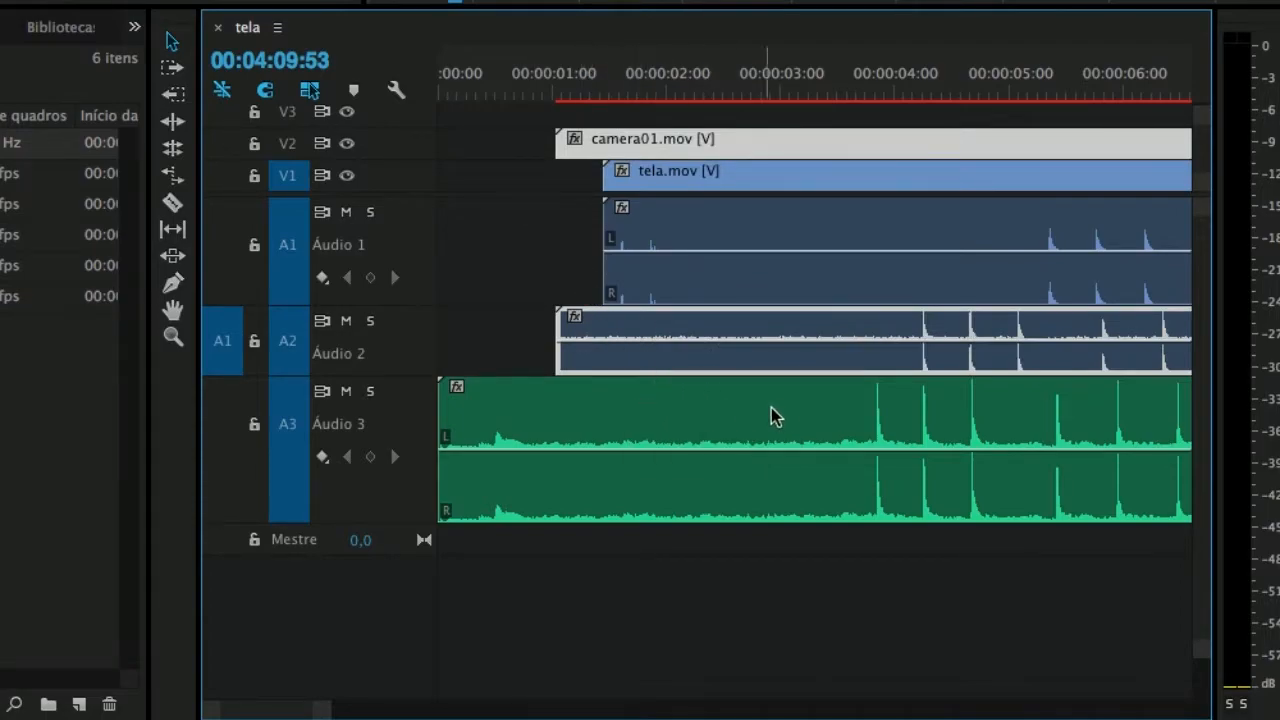
# Play the sequence from just before the first waveform peaks to hear how far the three audio tracks are out of sync.
pyautogui.scroll(-5, 760, 194)
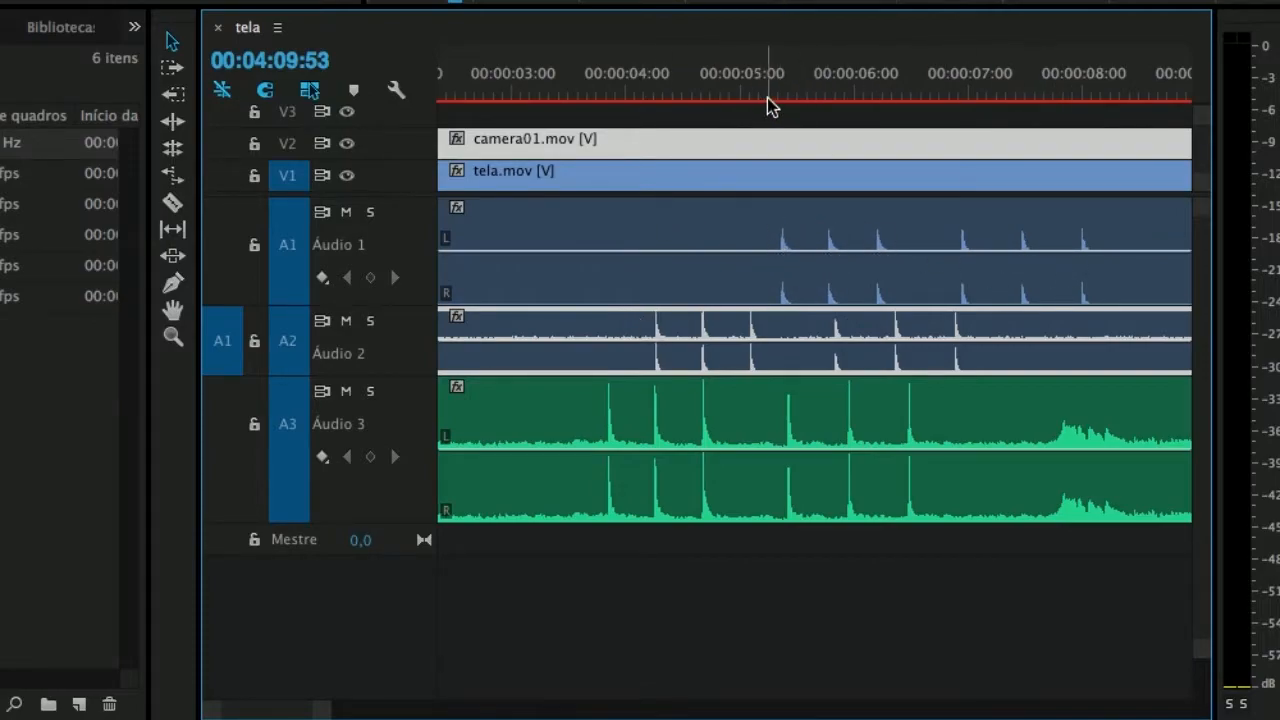
pyautogui.click(588, 94)
pyautogui.press('space')
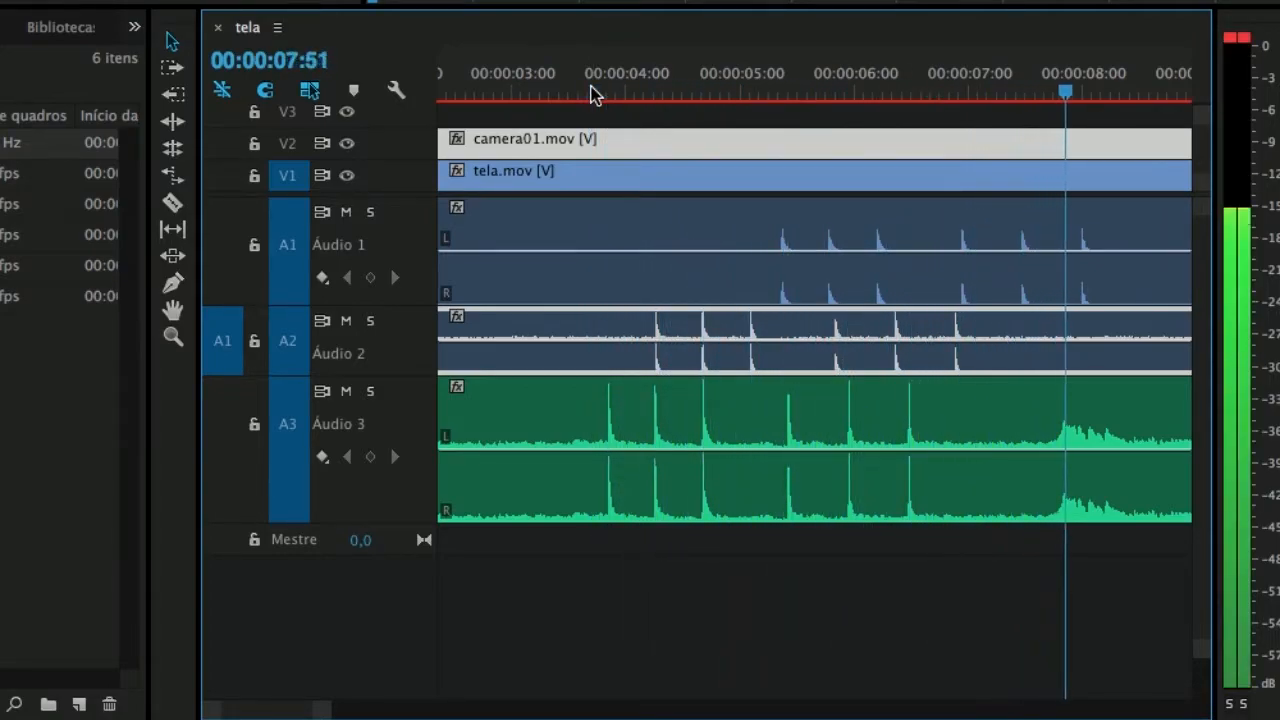
pyautogui.press('space')
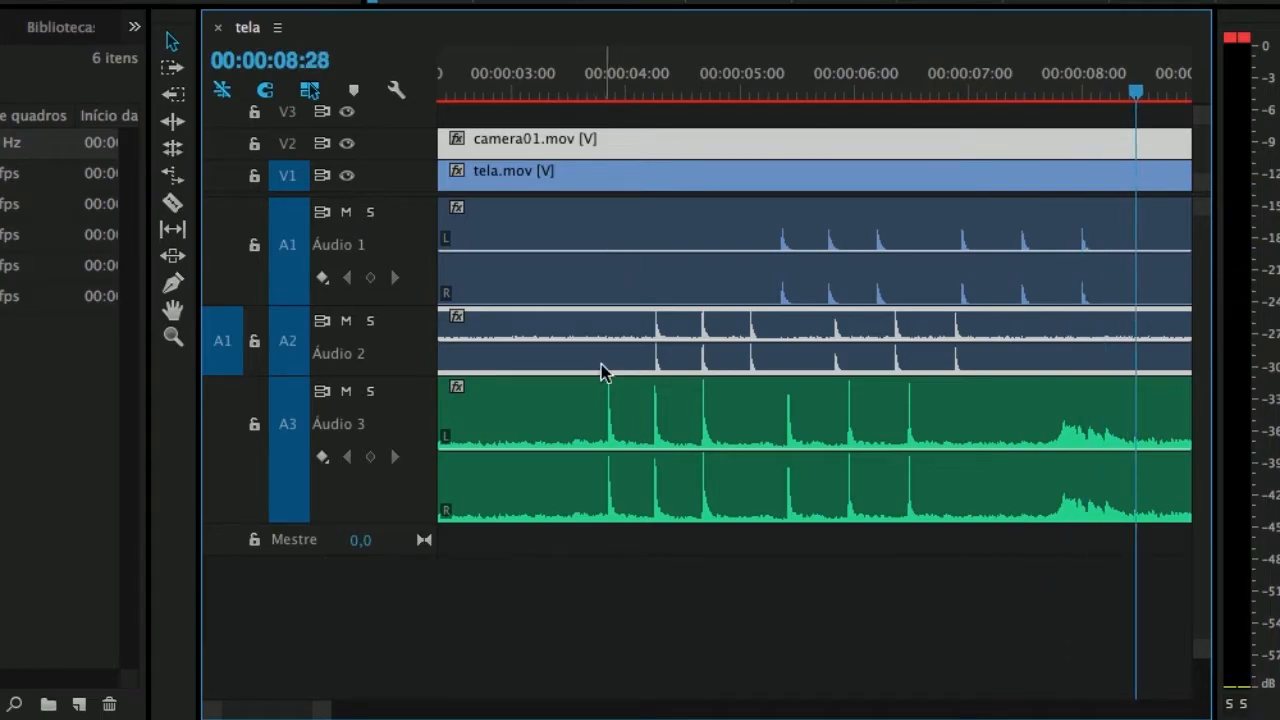
# Shift audio-nivelado.MP3 and tela.mov so their waveform peaks roughly line up with those of camera01.mov.
pyautogui.moveTo(580, 409); pyautogui.dragTo(629, 395)
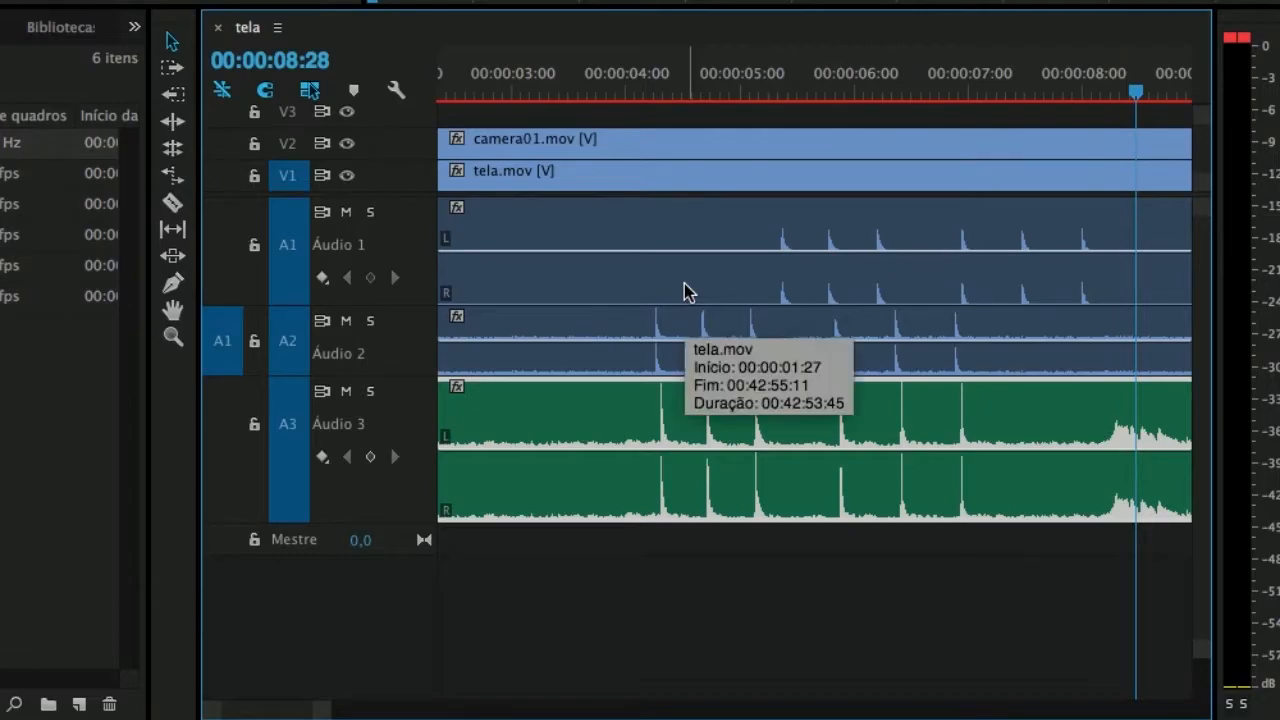
pyautogui.scroll(6, 686, 286)
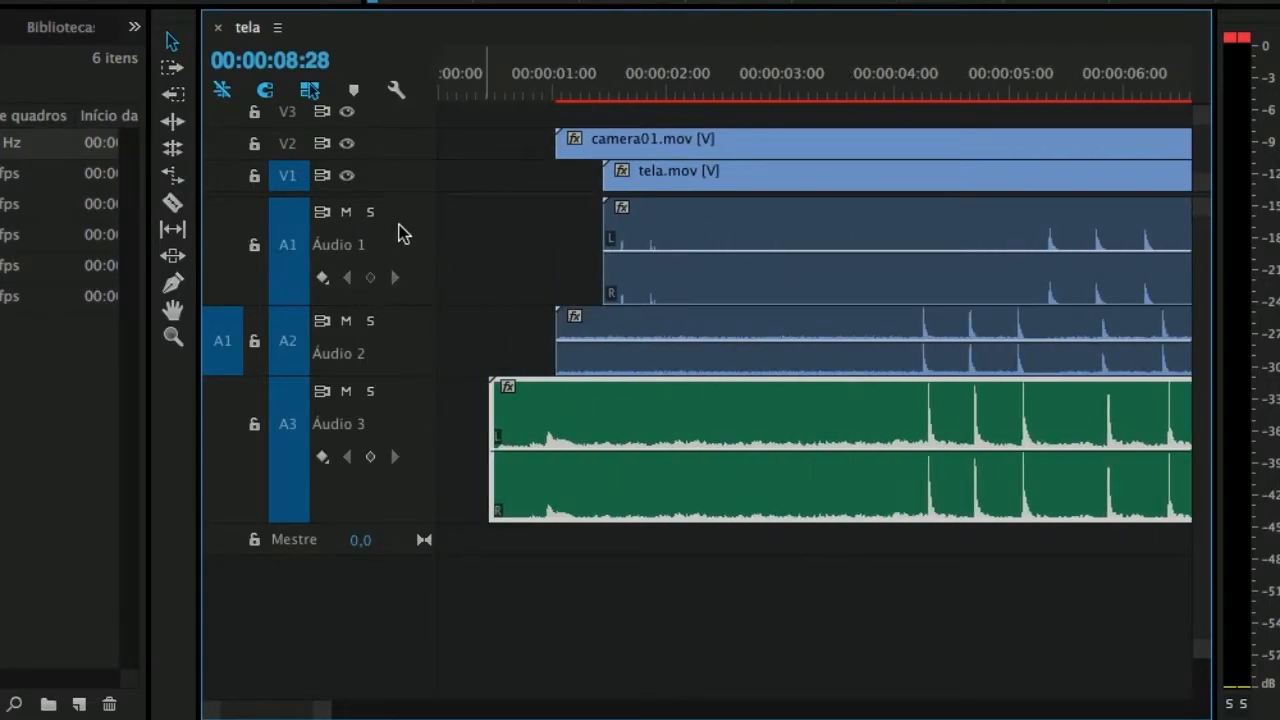
pyautogui.moveTo(766, 277); pyautogui.dragTo(680, 277)
pyautogui.moveTo(808, 280); pyautogui.dragTo(757, 286)
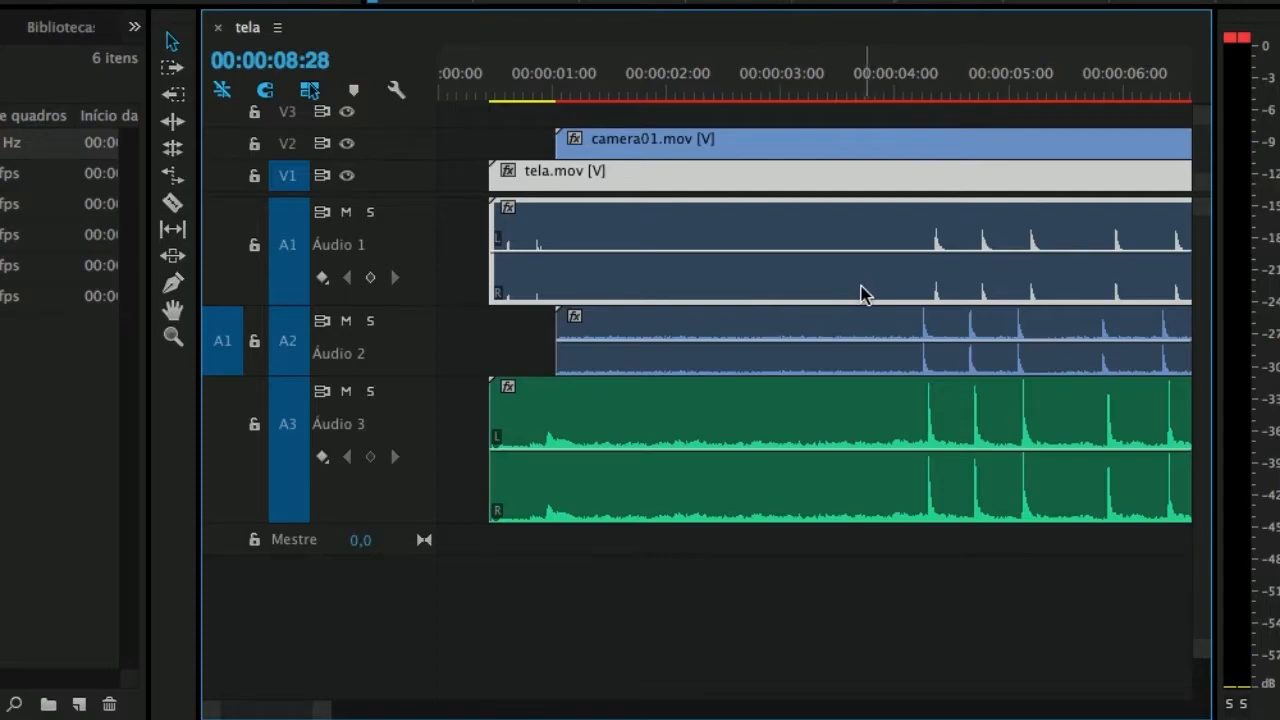
# Turn snapping off and shift tela.mov and audio-nivelado.MP3 until their first waveform peaks line up closely with the camera01.mov peak.
pyautogui.moveTo(863, 293); pyautogui.dragTo(886, 288)
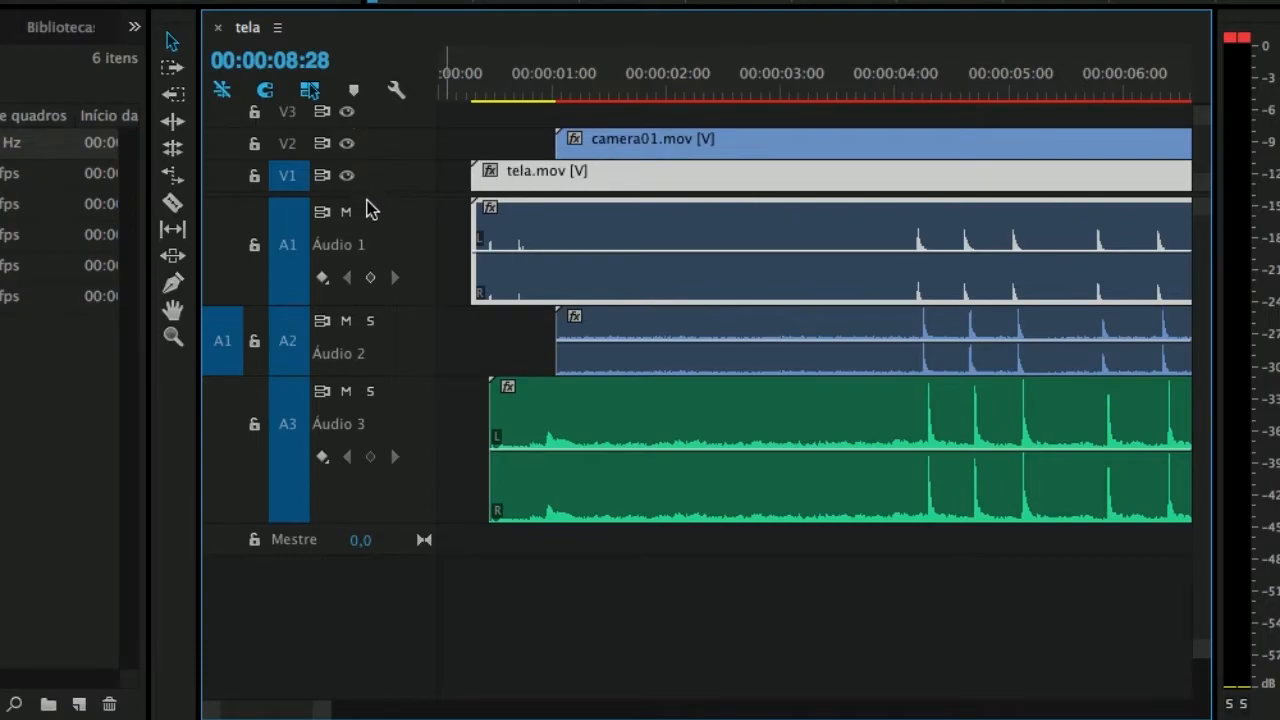
pyautogui.moveTo(373, 196); pyautogui.dragTo(380, 256)
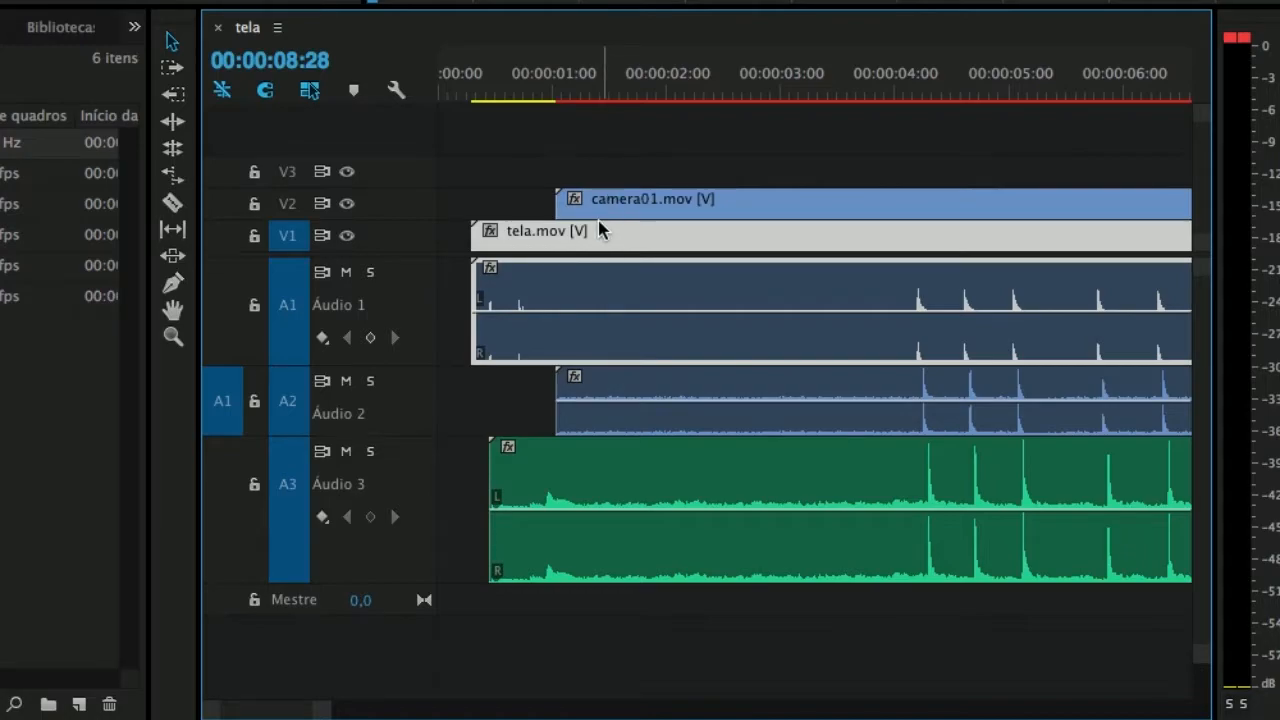
pyautogui.scroll(5, 923, 414)
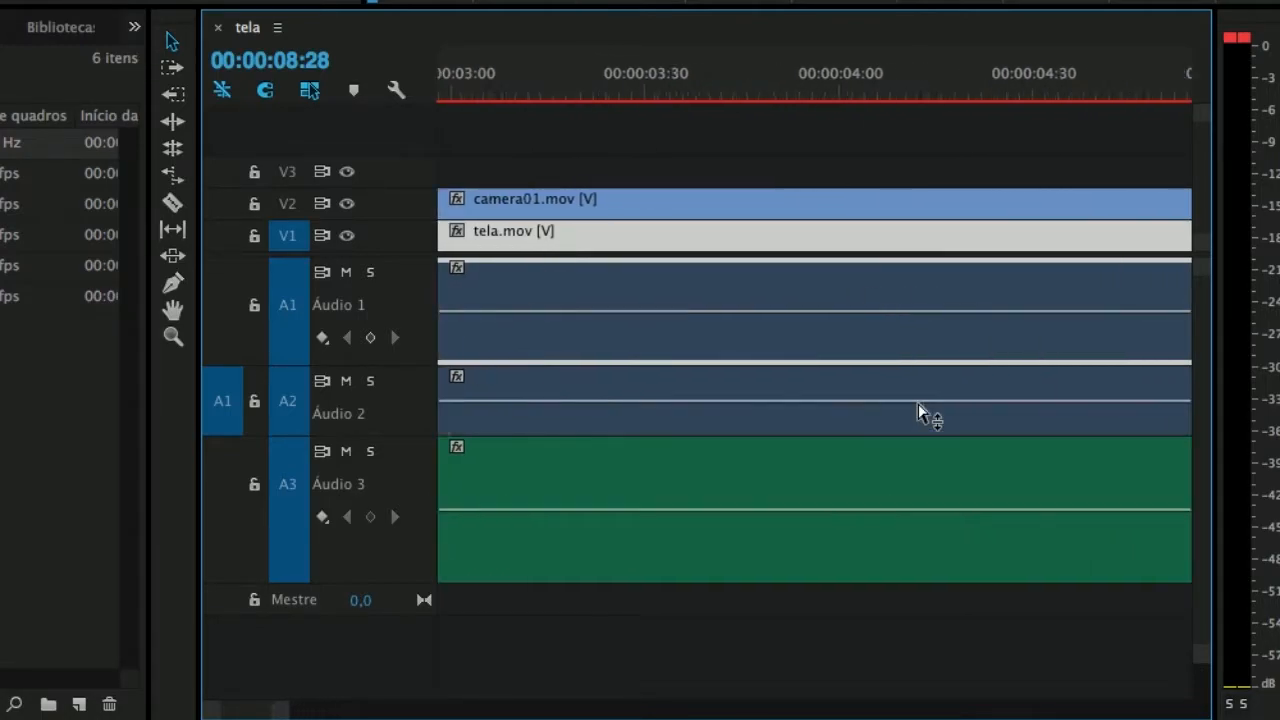
pyautogui.scroll(3, 923, 414)
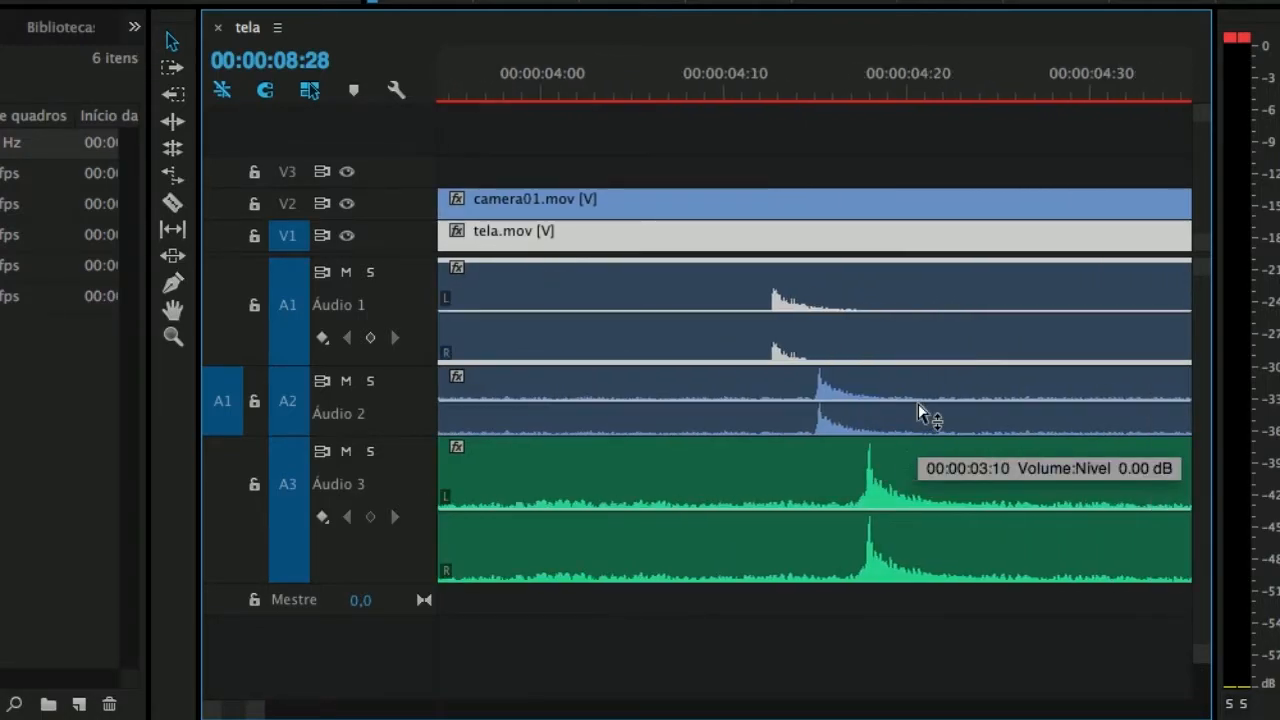
pyautogui.click(264, 92)
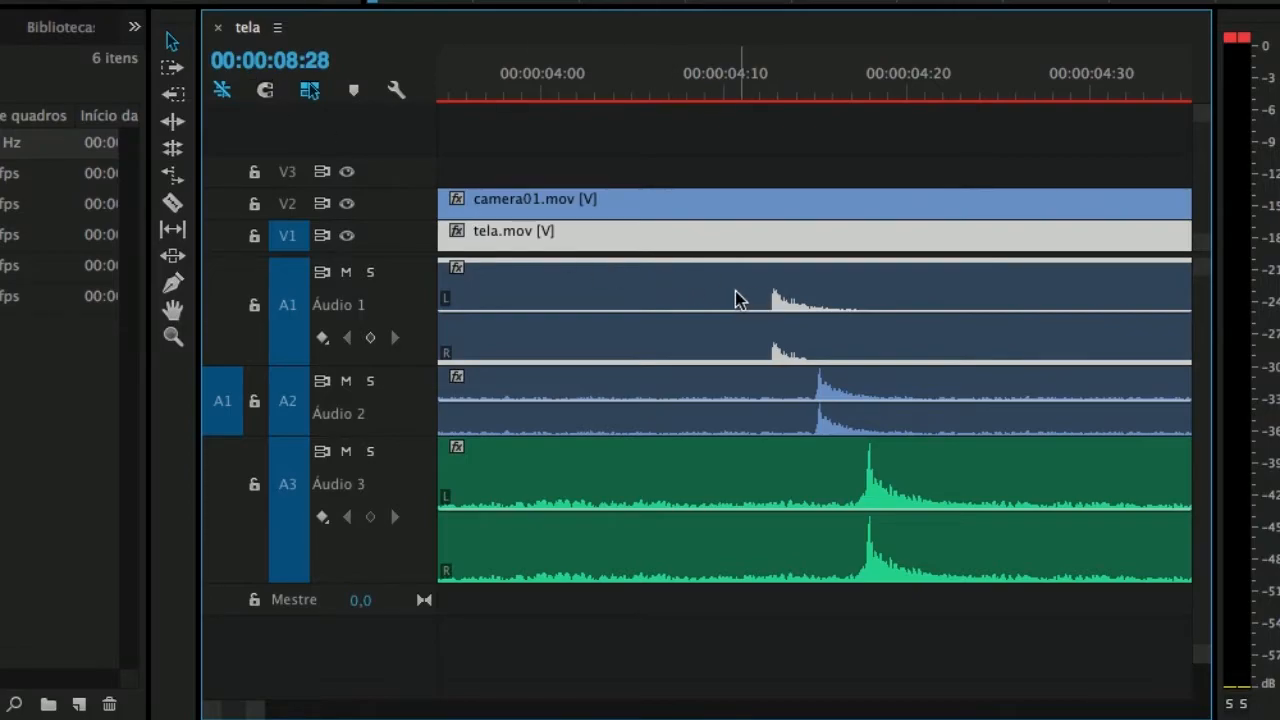
pyautogui.moveTo(735, 291); pyautogui.dragTo(778, 302)
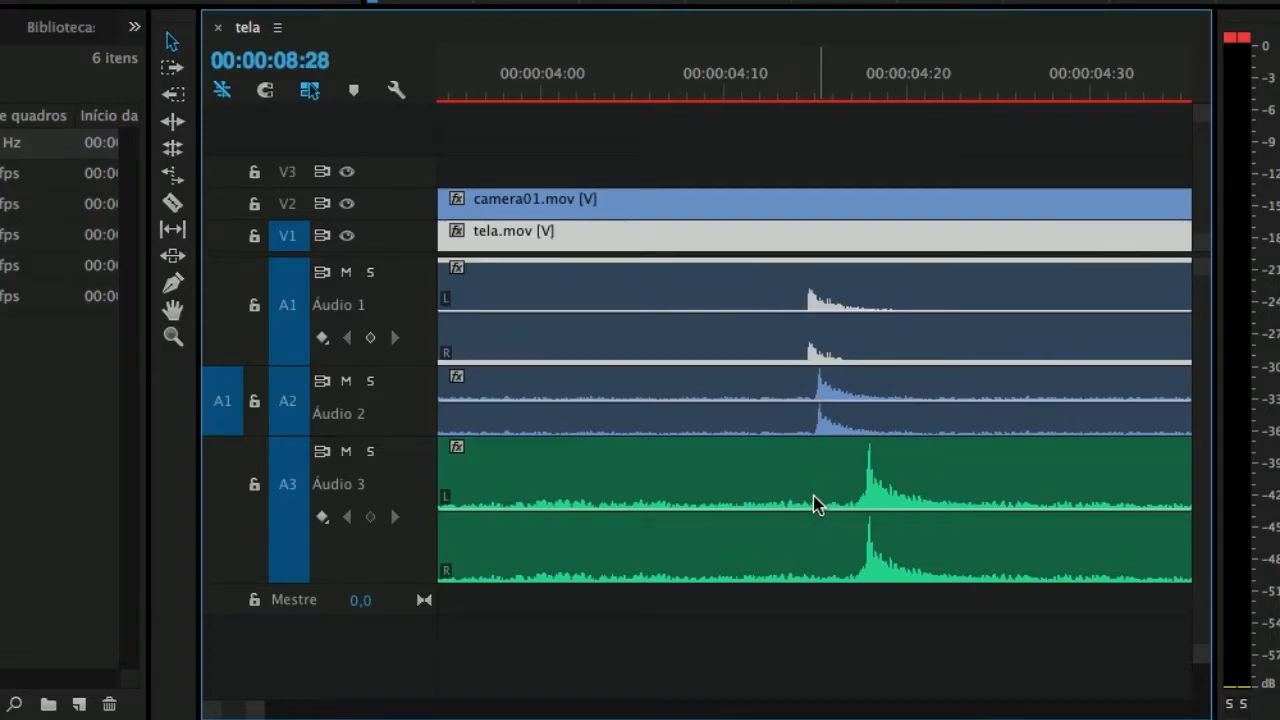
pyautogui.moveTo(784, 460); pyautogui.dragTo(743, 475)
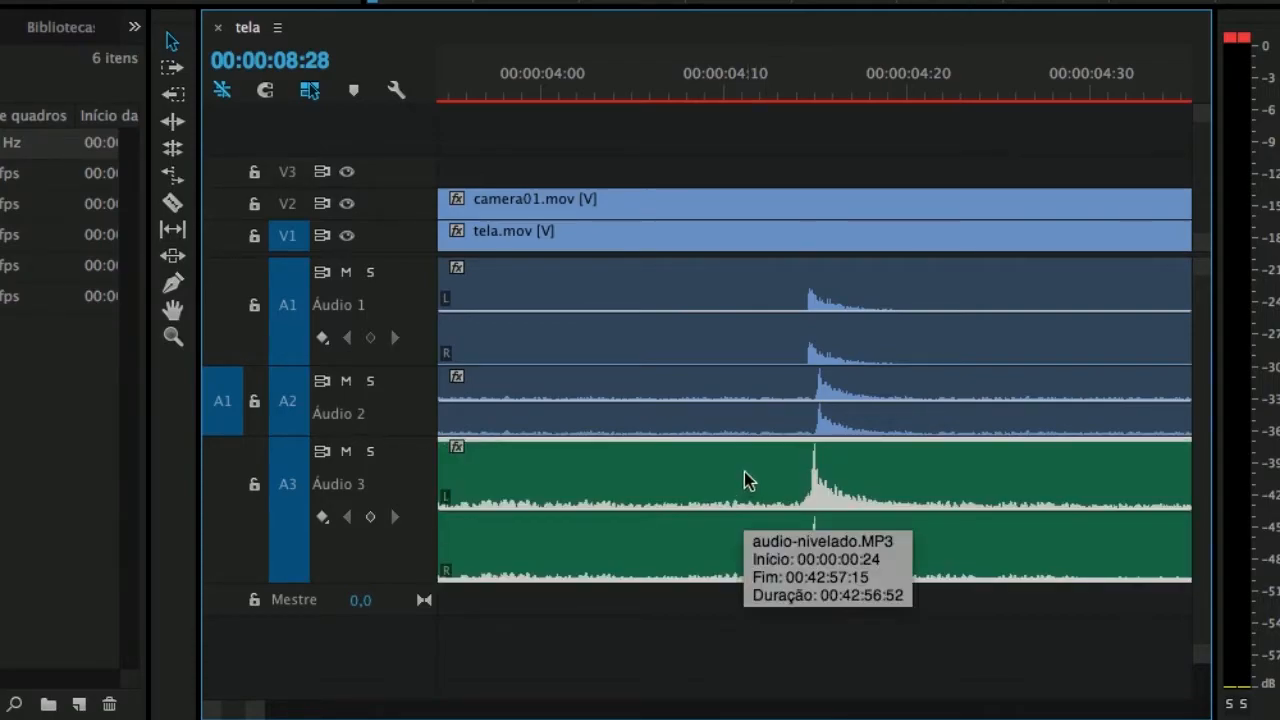
# Place the playhead at 00:00:07:37, just after the last synchronization peak and before the speech waveform begins.
pyautogui.press('-')
pyautogui.press('-')
pyautogui.press('-')
pyautogui.press('-')
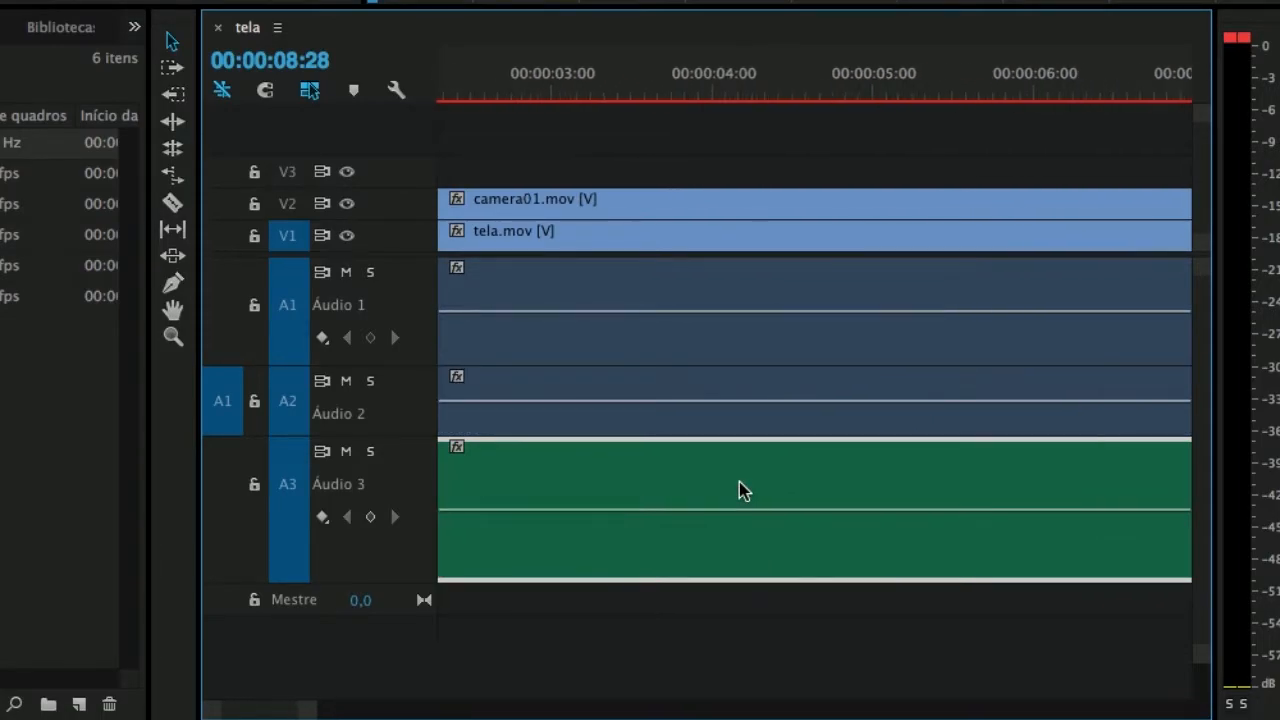
pyautogui.press('-')
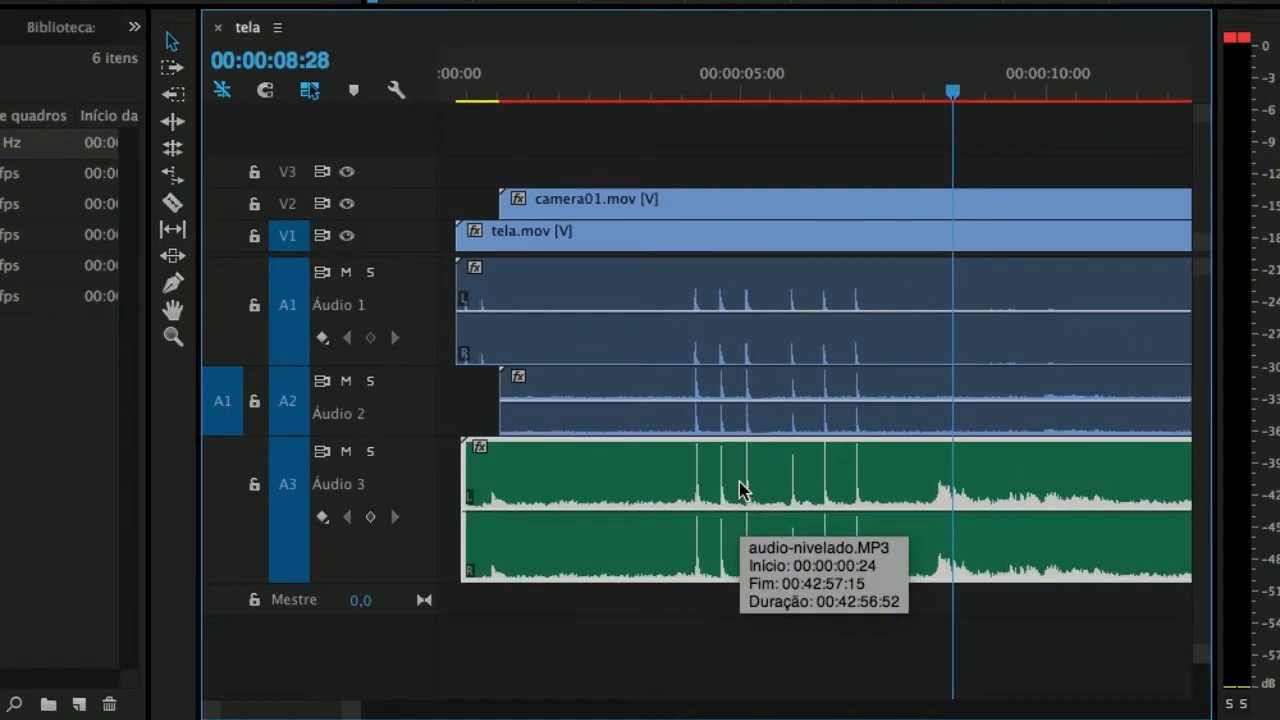
pyautogui.moveTo(686, 80); pyautogui.dragTo(872, 147)
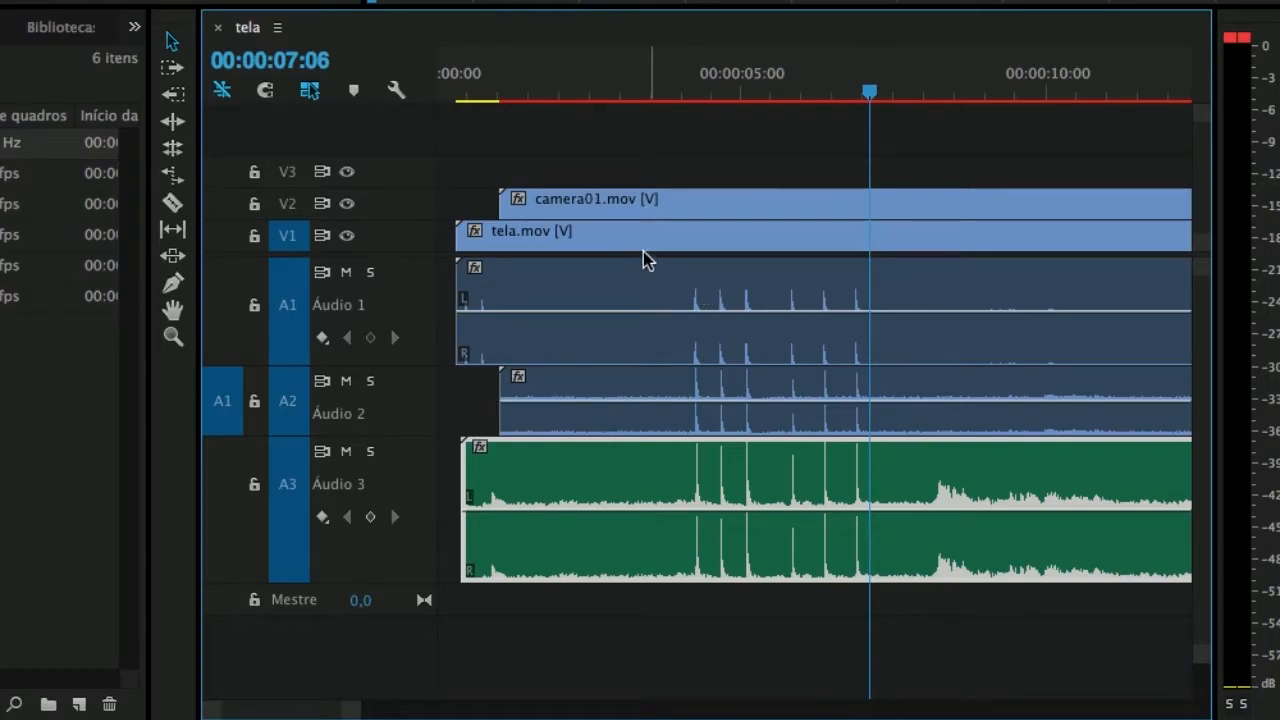
pyautogui.click(654, 203)
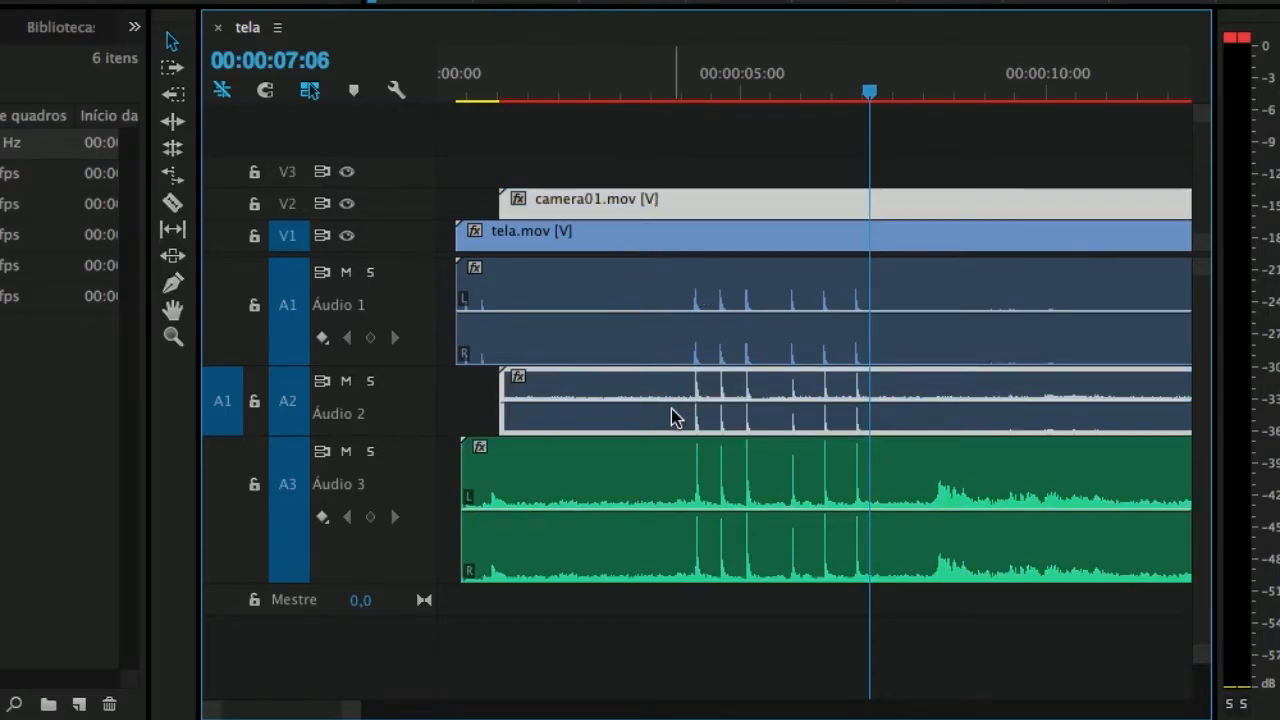
pyautogui.click(672, 235)
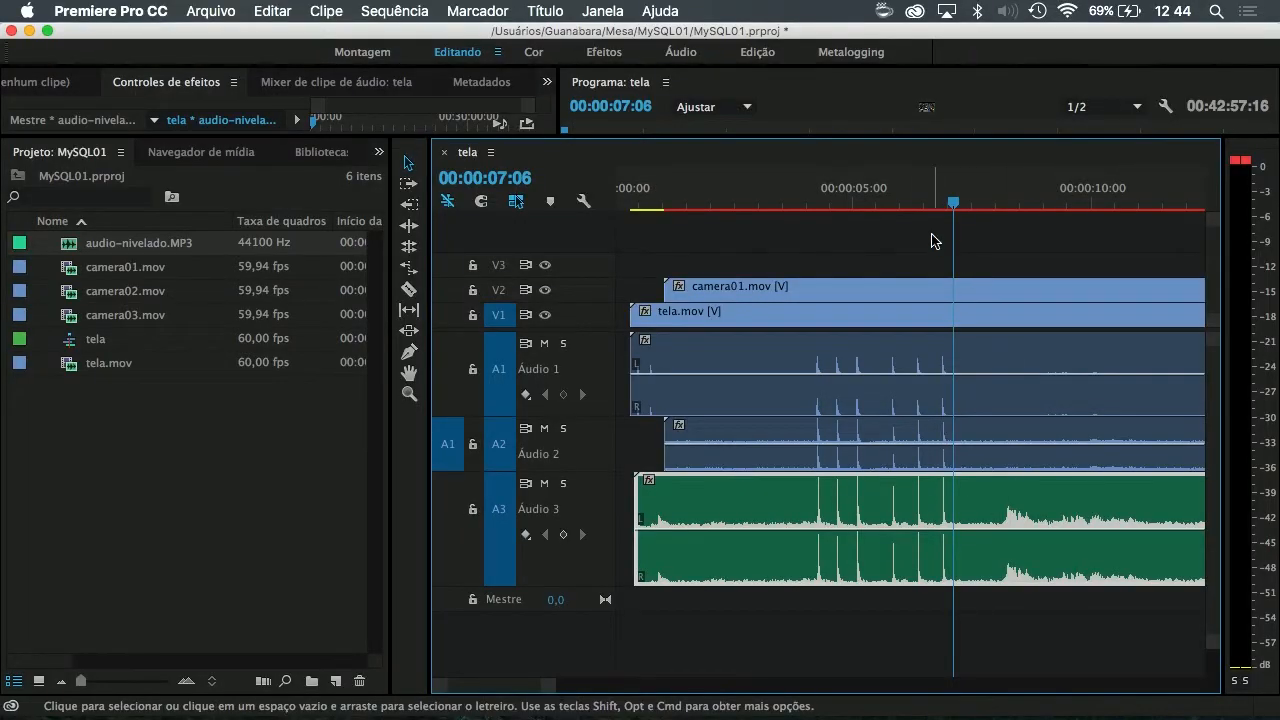
pyautogui.moveTo(954, 207); pyautogui.dragTo(977, 207)
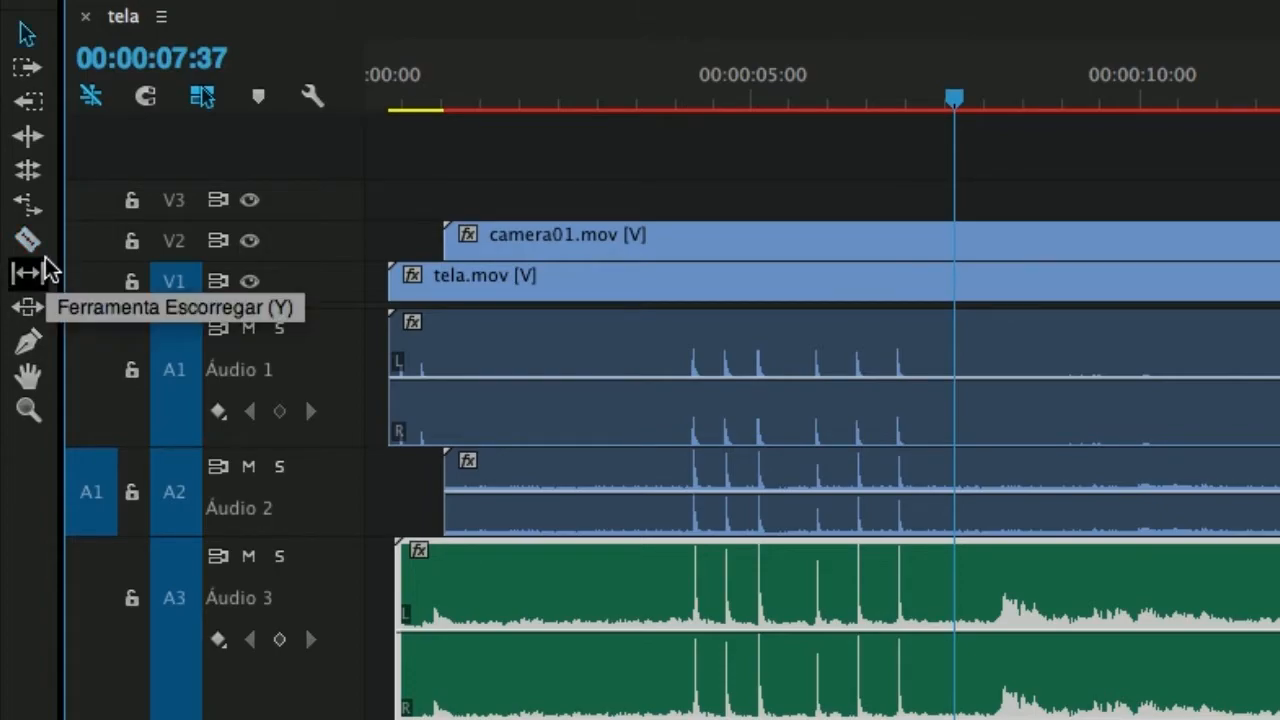
# Activate the Razor tool and turn timeline snapping back on for cutting exactly at the playhead.
pyautogui.click(28, 36)
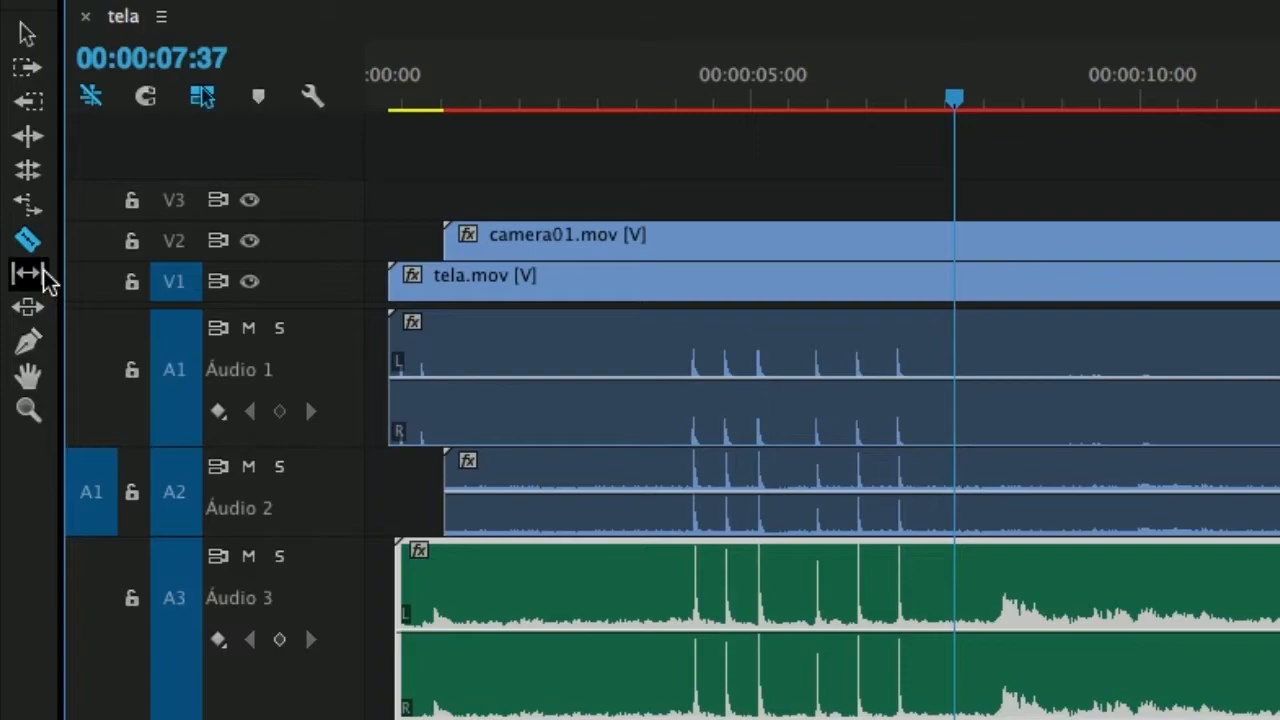
pyautogui.click(956, 244)
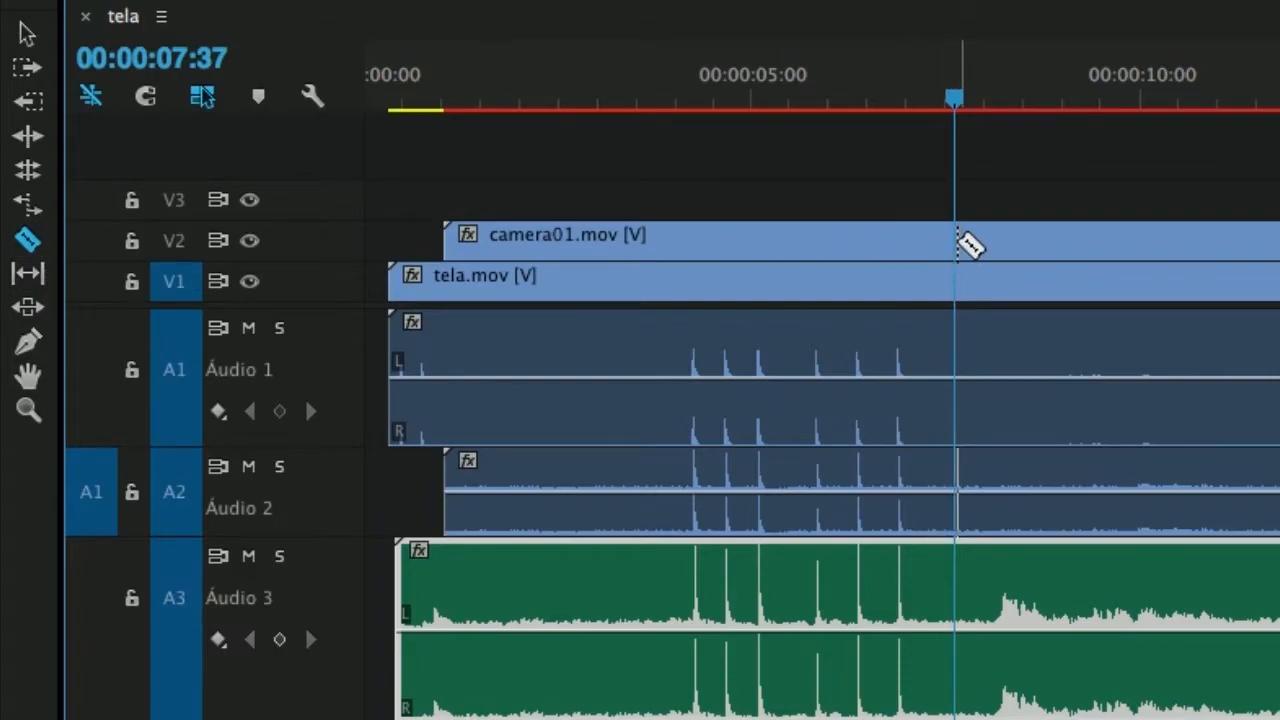
pyautogui.click(148, 116)
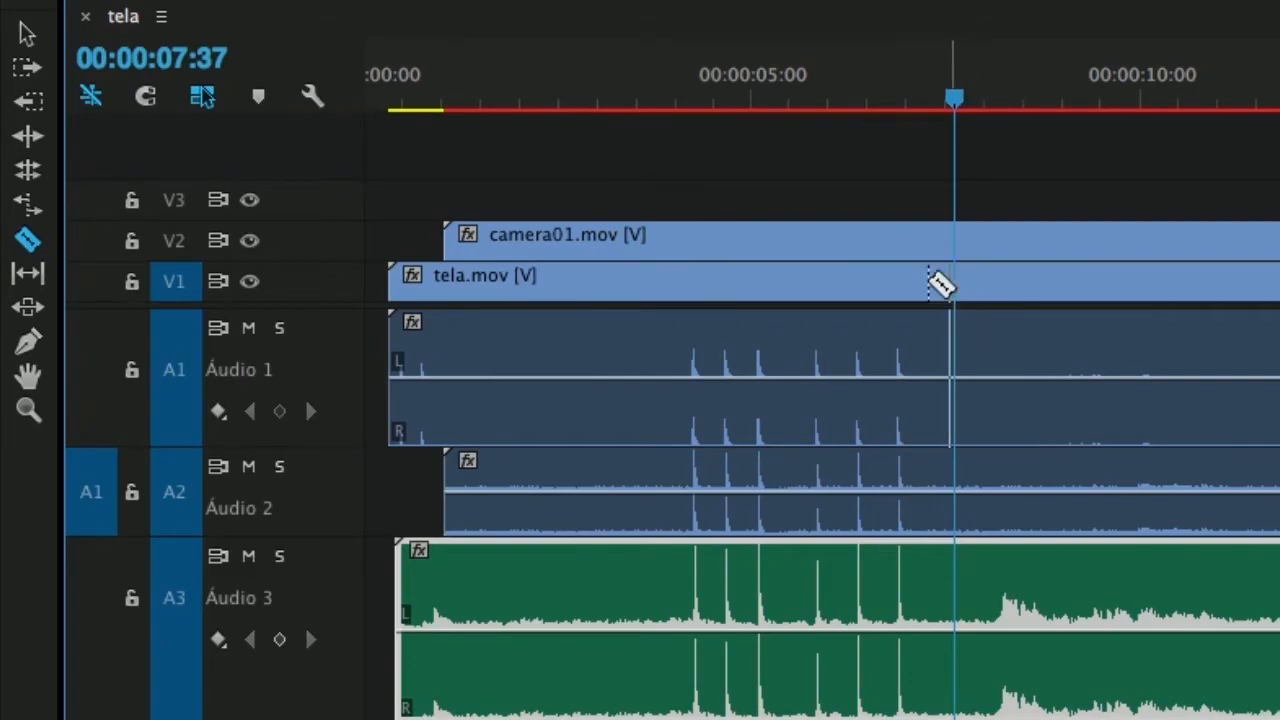
pyautogui.click(144, 103)
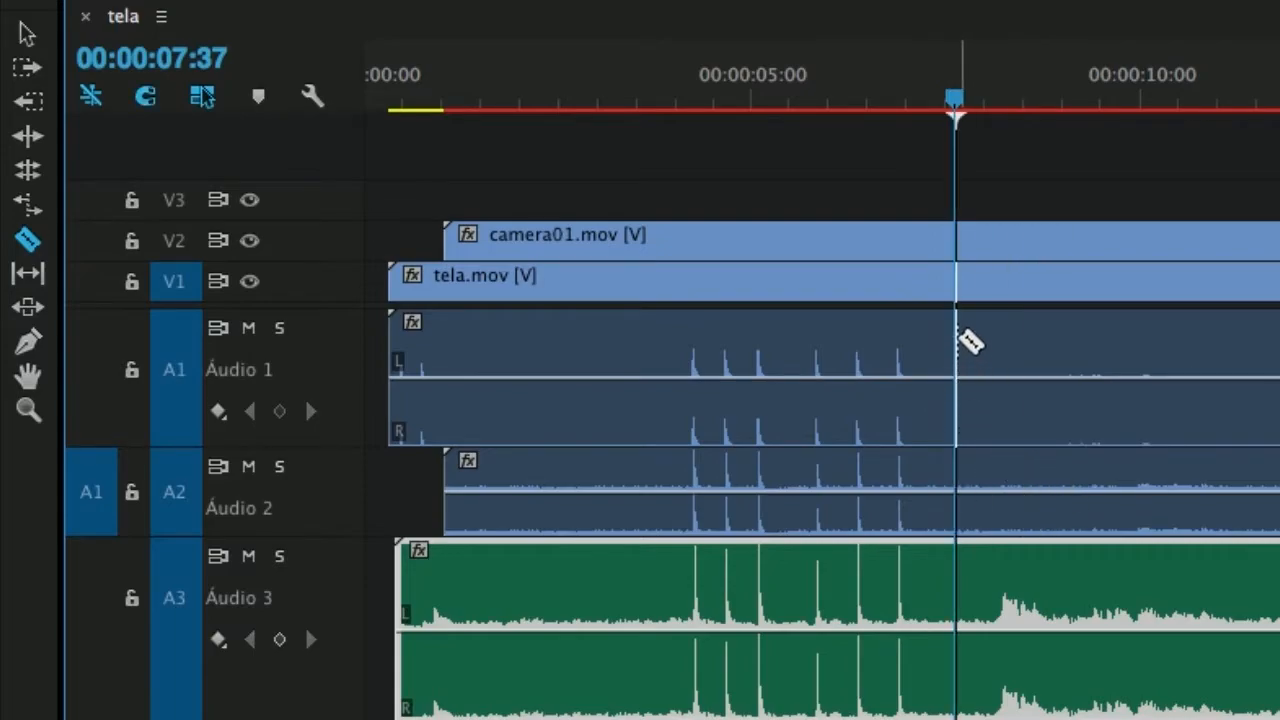
# Try splitting tela.mov, camera01.mov and audio-nivelado.MP3 one at a time at the playhead, undoing each cut.
pyautogui.click(964, 360)
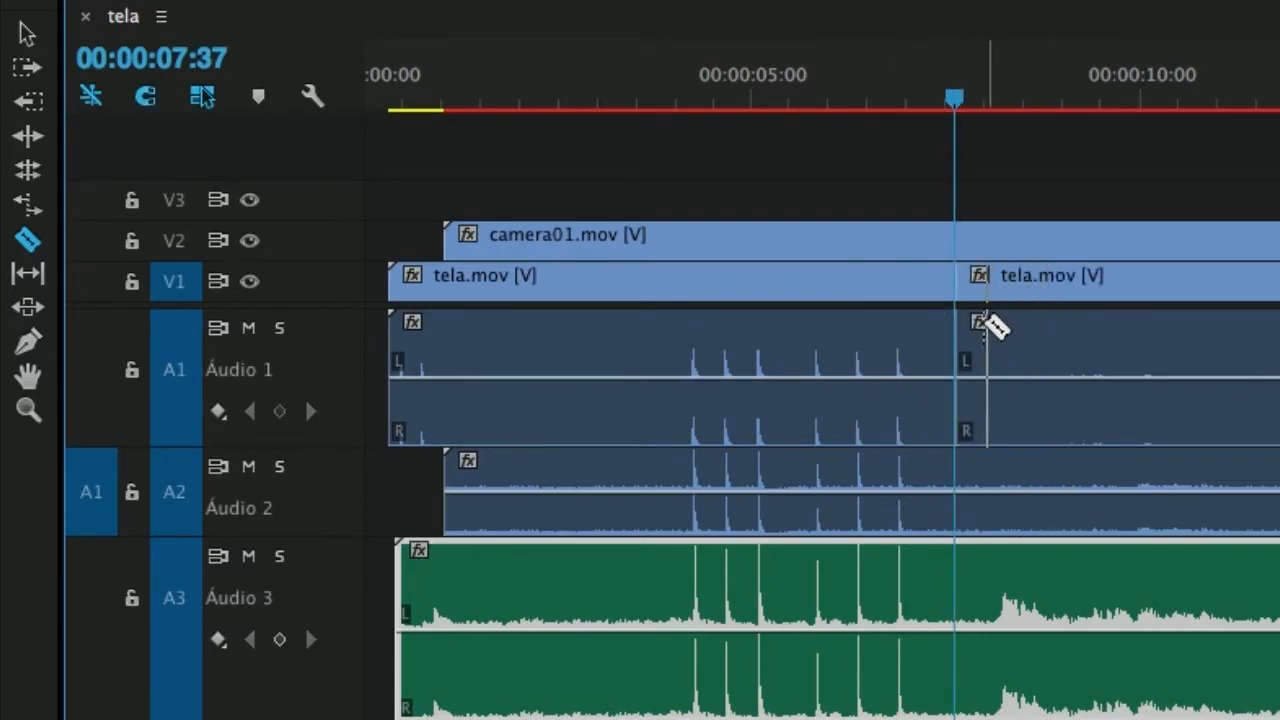
pyautogui.hotkey('ctrl', 'z')
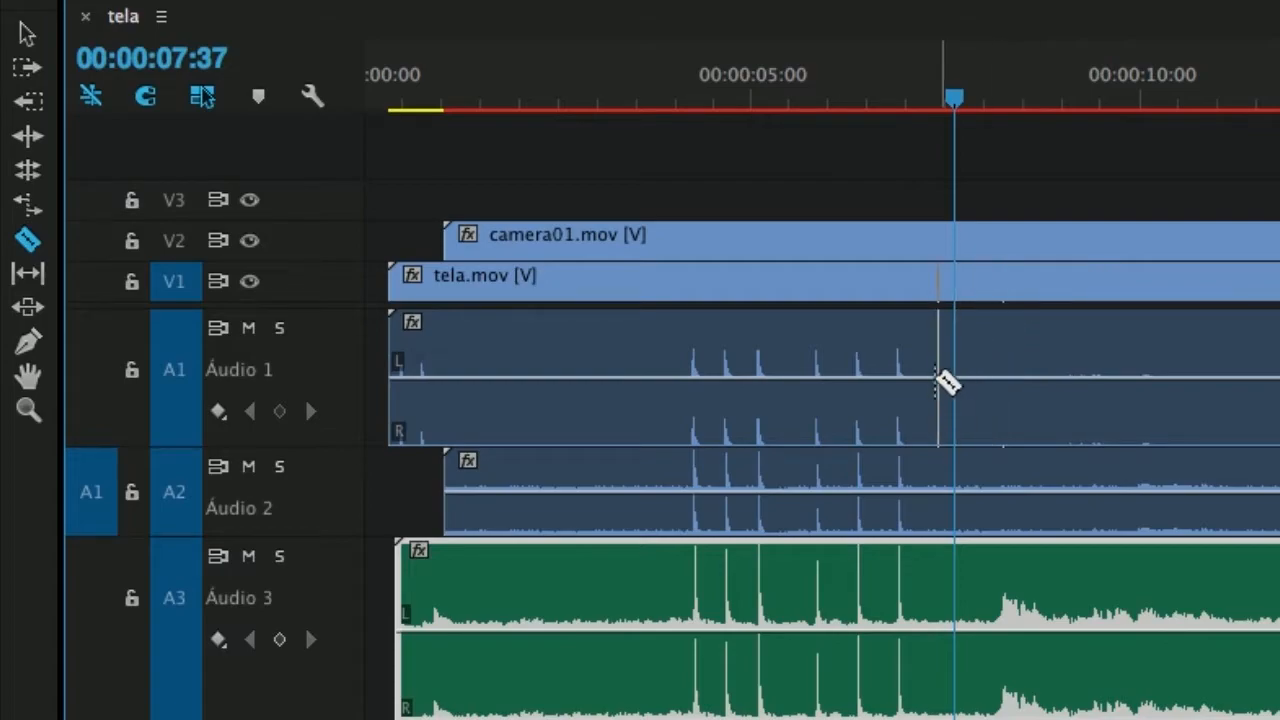
pyautogui.click(965, 463)
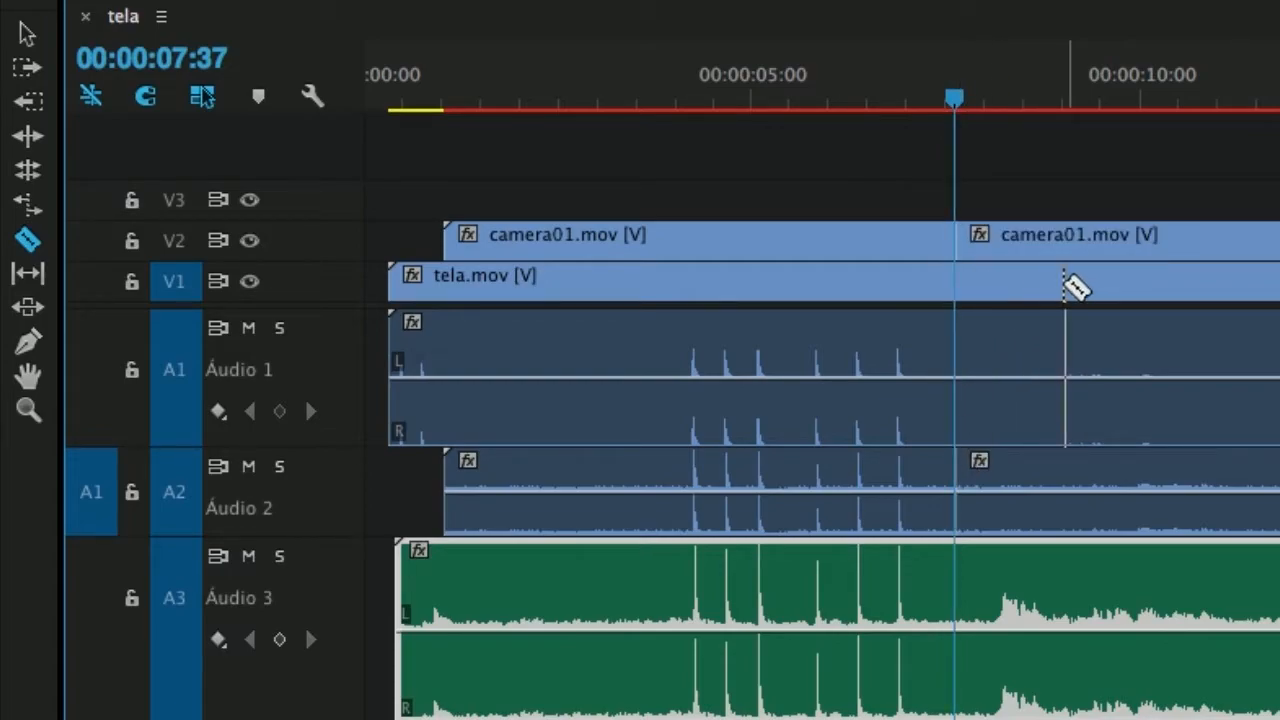
pyautogui.hotkey('ctrl', 'z')
pyautogui.click(966, 565)
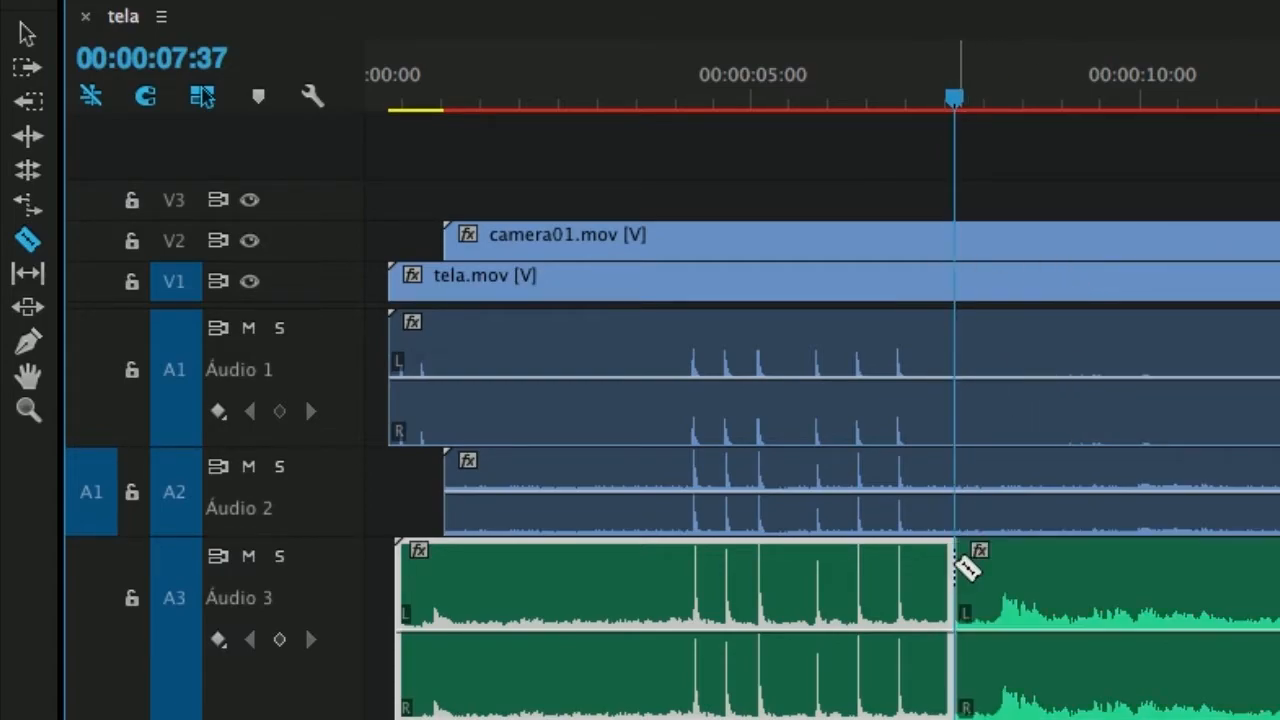
pyautogui.hotkey('ctrl', 'z')
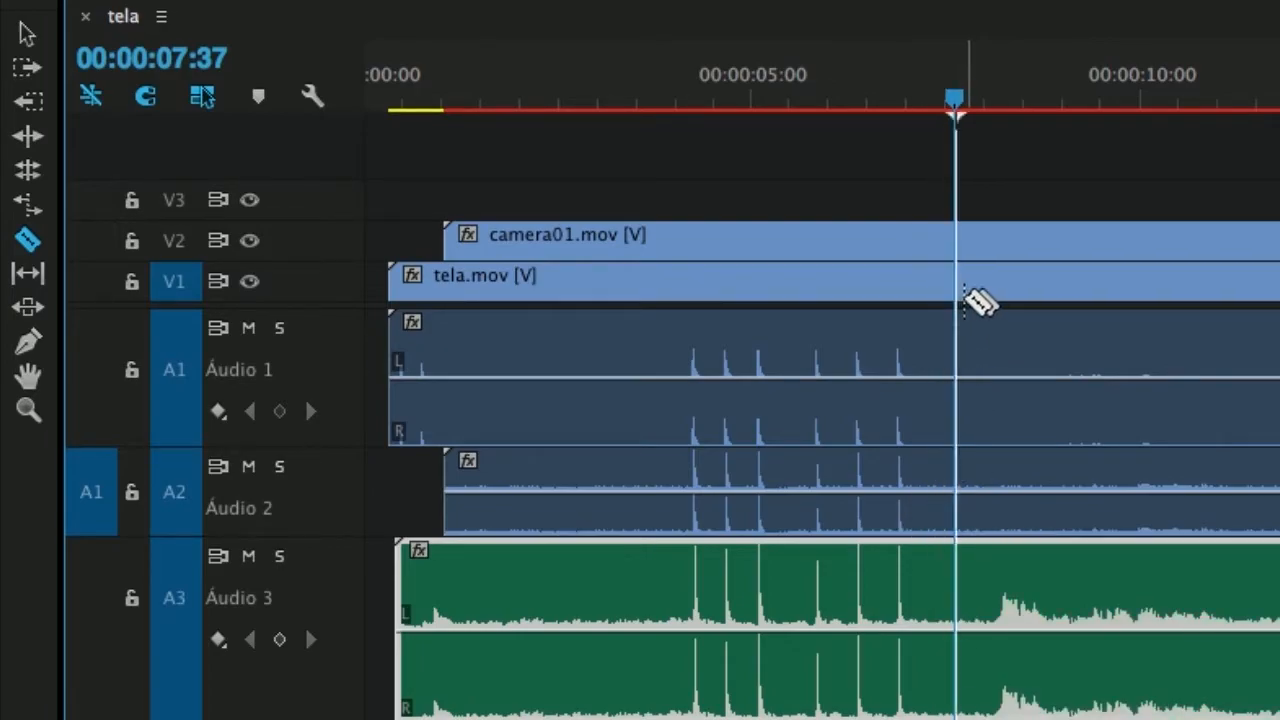
# Split all tracks at 00:00:07:37 and ripple delete every clip segment before the cut, closing the gap.
pyautogui.keyDown('shift'); pyautogui.click(975, 305); pyautogui.keyUp('shift')
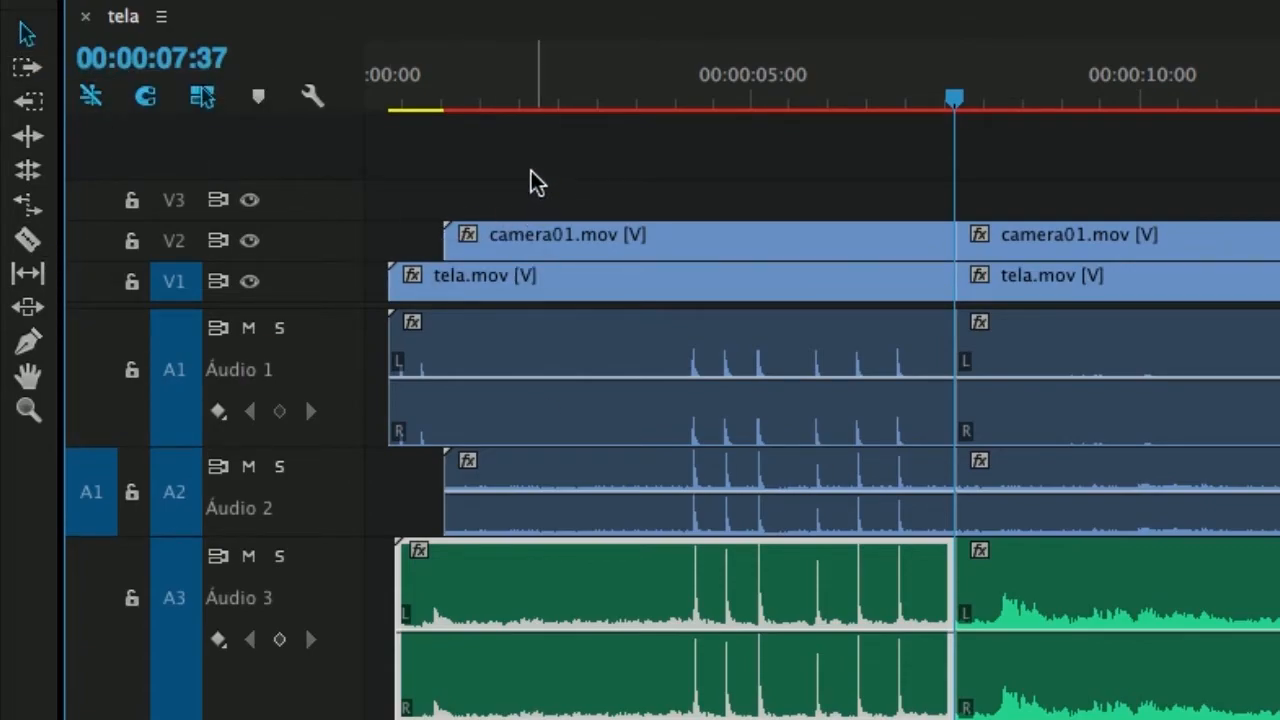
pyautogui.moveTo(534, 173); pyautogui.dragTo(760, 719)
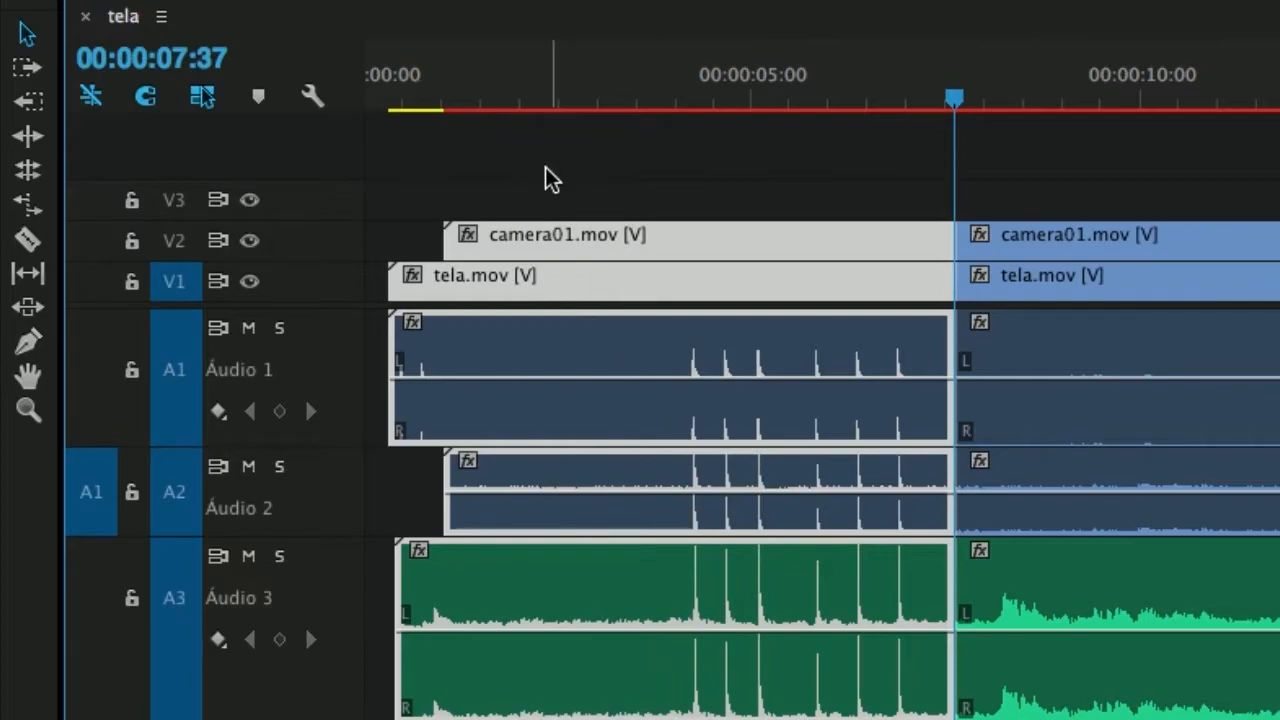
pyautogui.moveTo(497, 160); pyautogui.dragTo(693, 702)
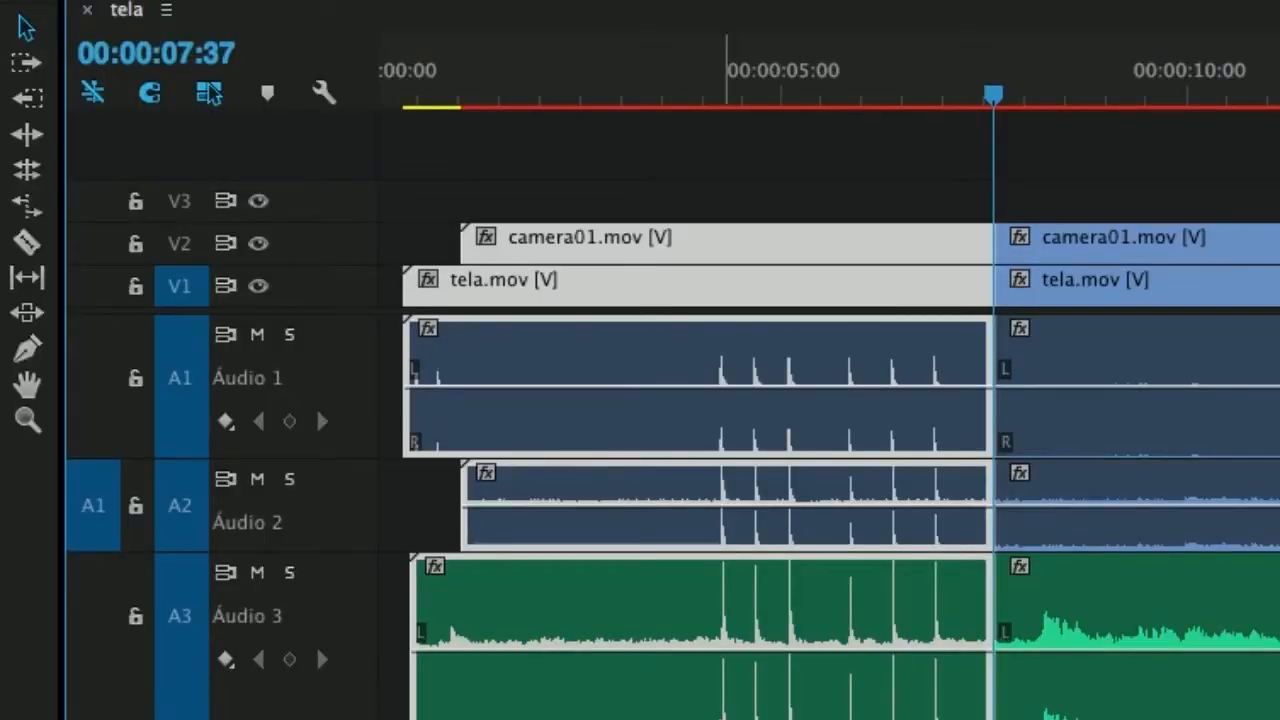
pyautogui.press('Delete')
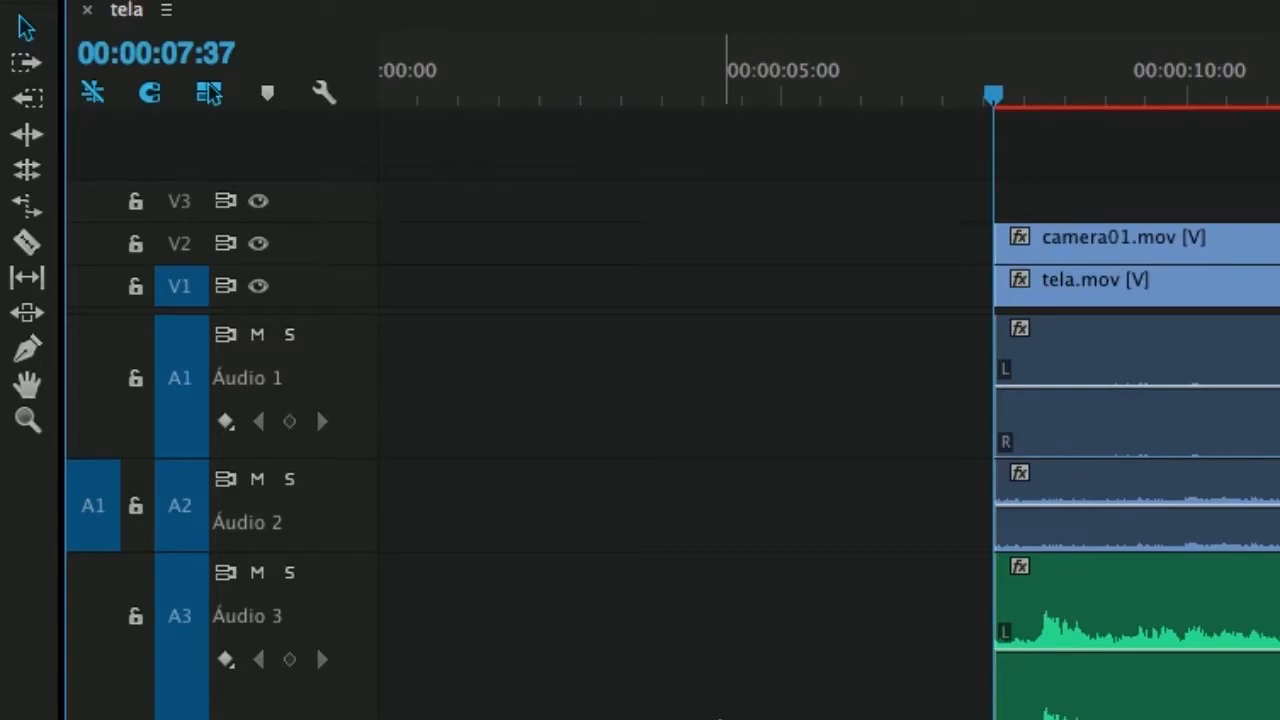
pyautogui.hotkey('ctrl', 'z')
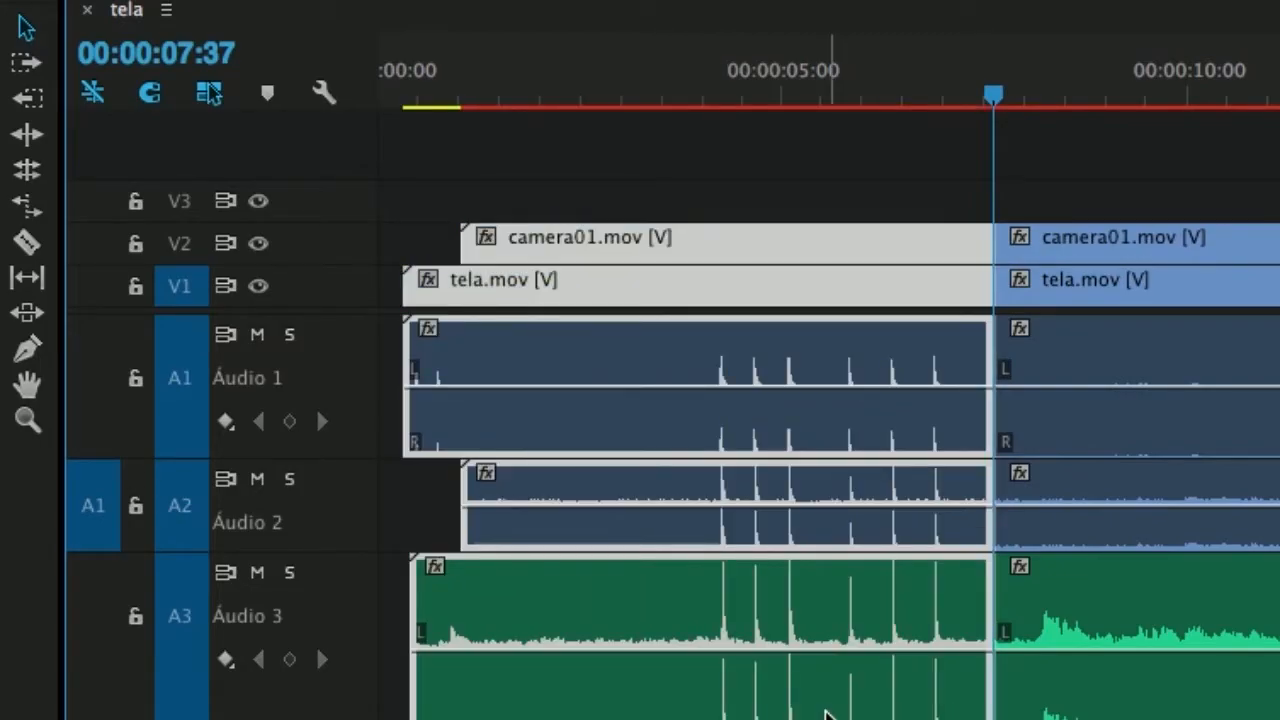
pyautogui.hotkey('shift', 'Delete')
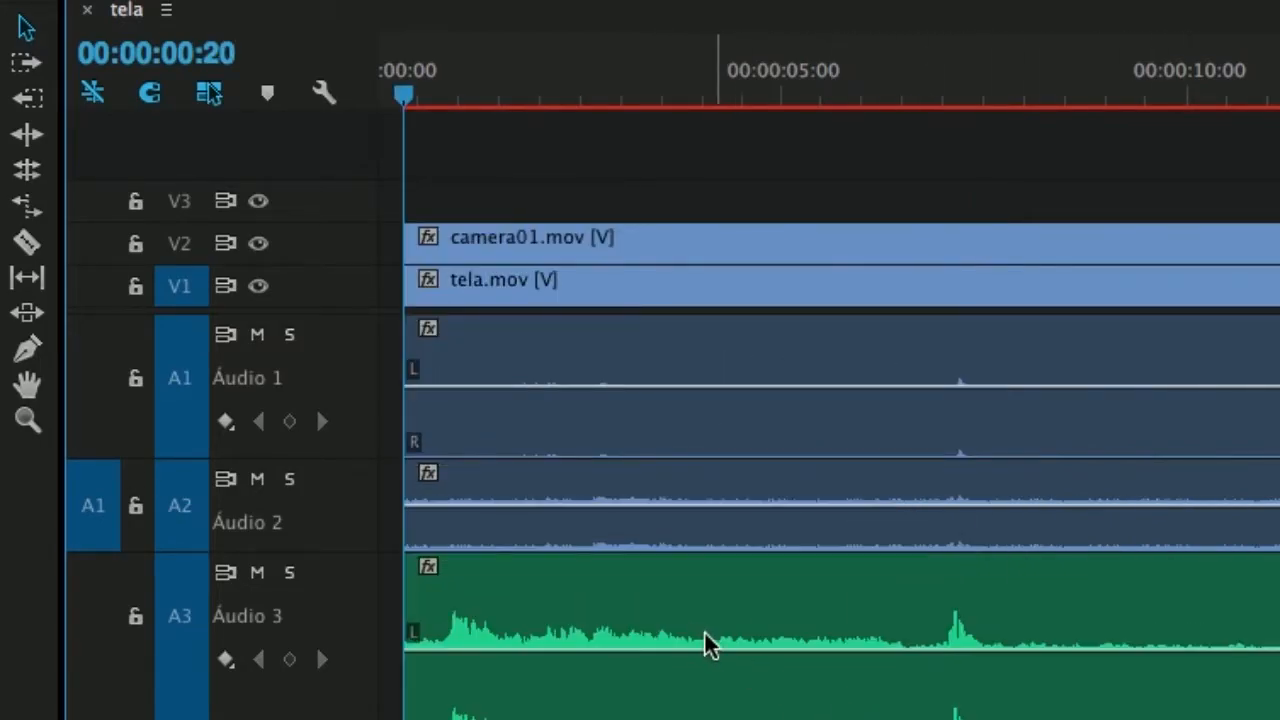
# Select all clips on every track from the start of the sequence with the Track Select Forward tool.
pyautogui.click(390, 346)
pyautogui.moveTo(497, 204)
pyautogui.mouseDown()
pyautogui.moveTo(534, 371)
pyautogui.moveTo(508, 204)
pyautogui.mouseUp()
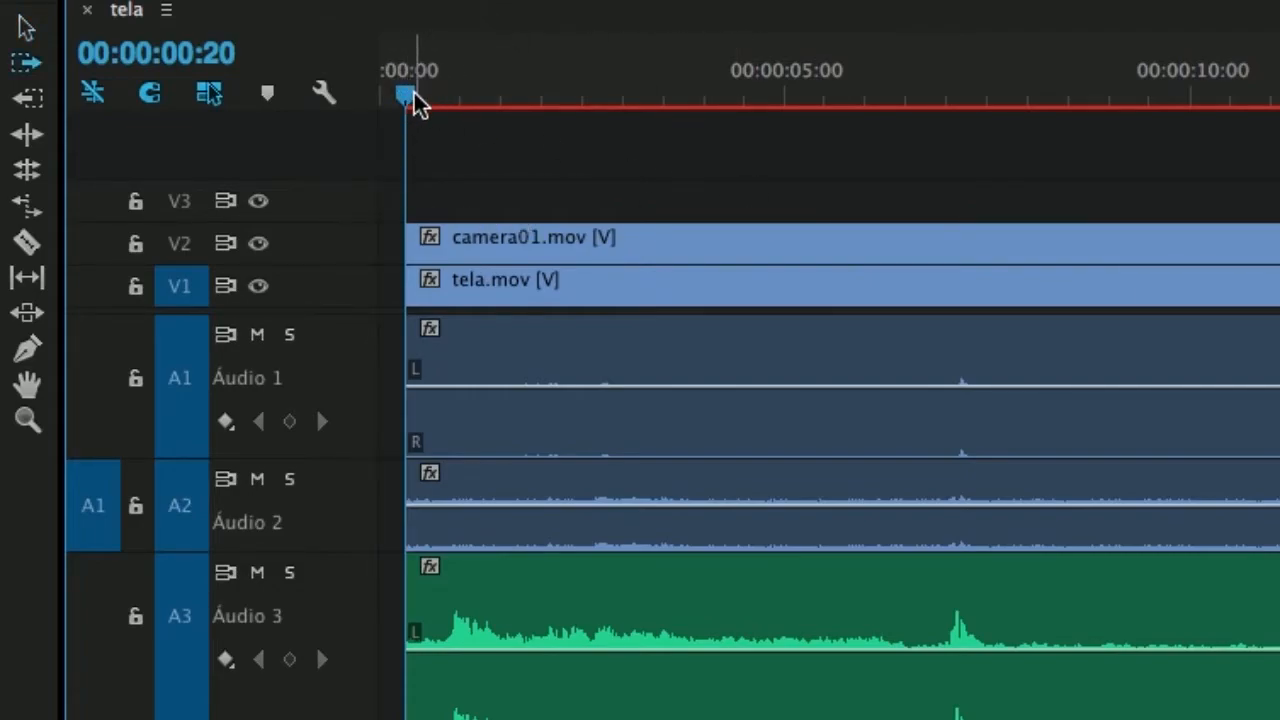
pyautogui.click(485, 262)
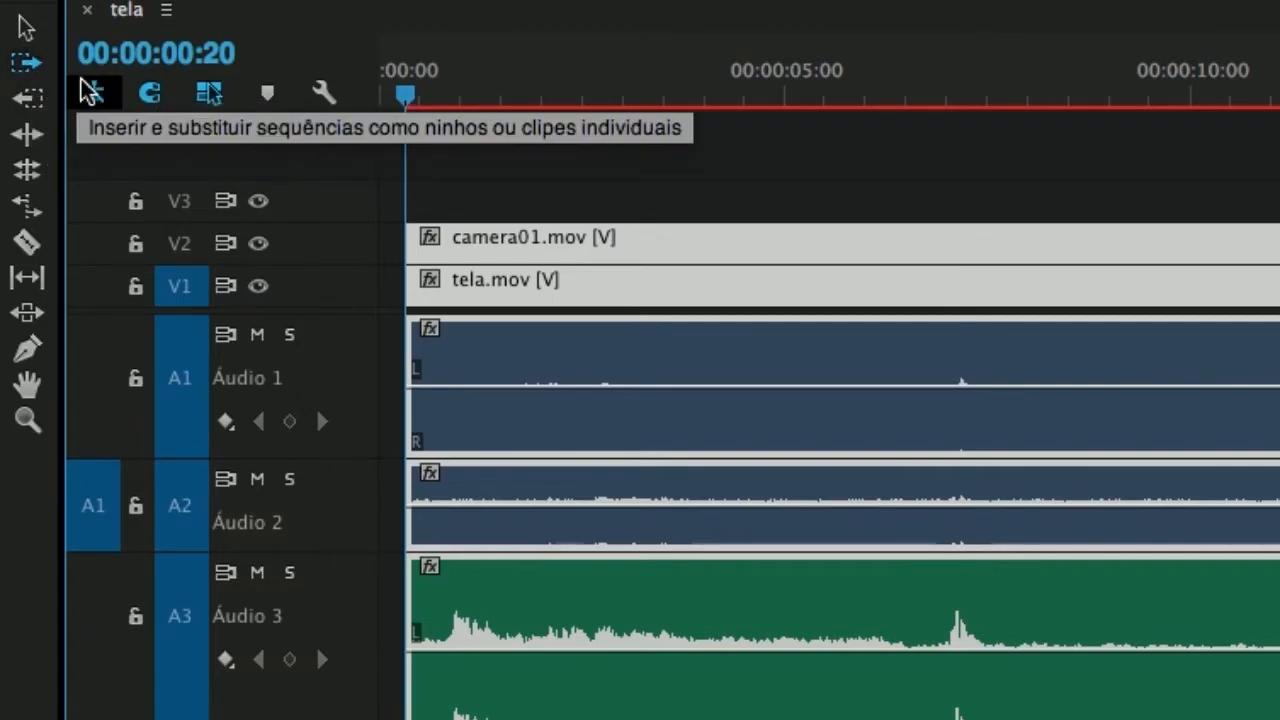
pyautogui.click(42, 101)
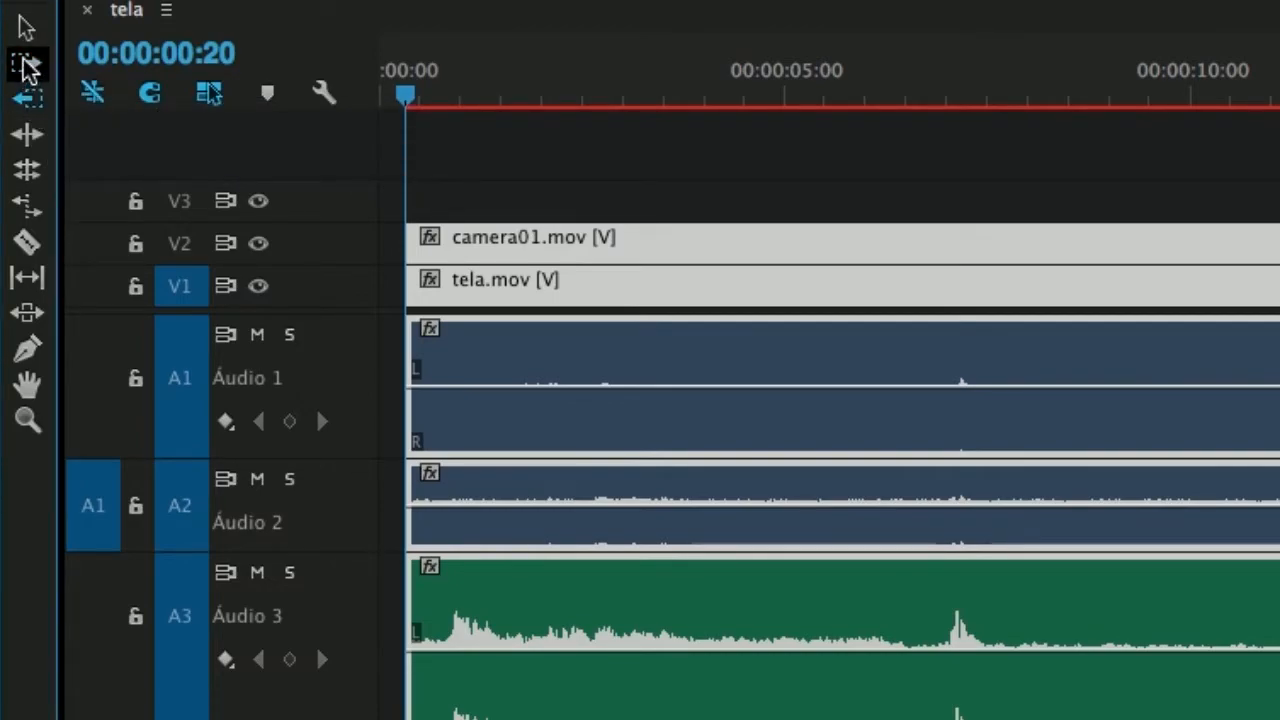
pyautogui.click(24, 62)
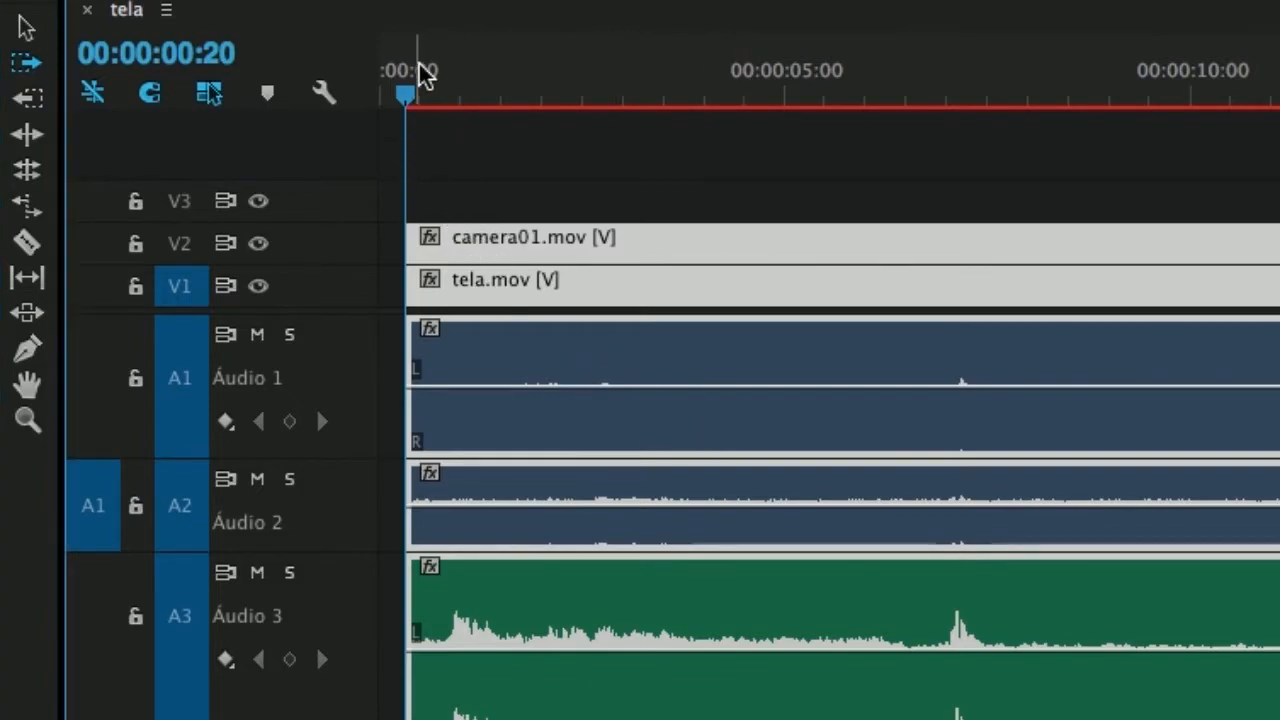
# Split all tracks at 00:00:06:04 and select every clip from that cut onward with the Track Select Forward tool.
pyautogui.moveTo(403, 94); pyautogui.dragTo(868, 166)
pyautogui.press('c')
pyautogui.keyDown('shift'); pyautogui.click(877, 426); pyautogui.keyUp('shift')
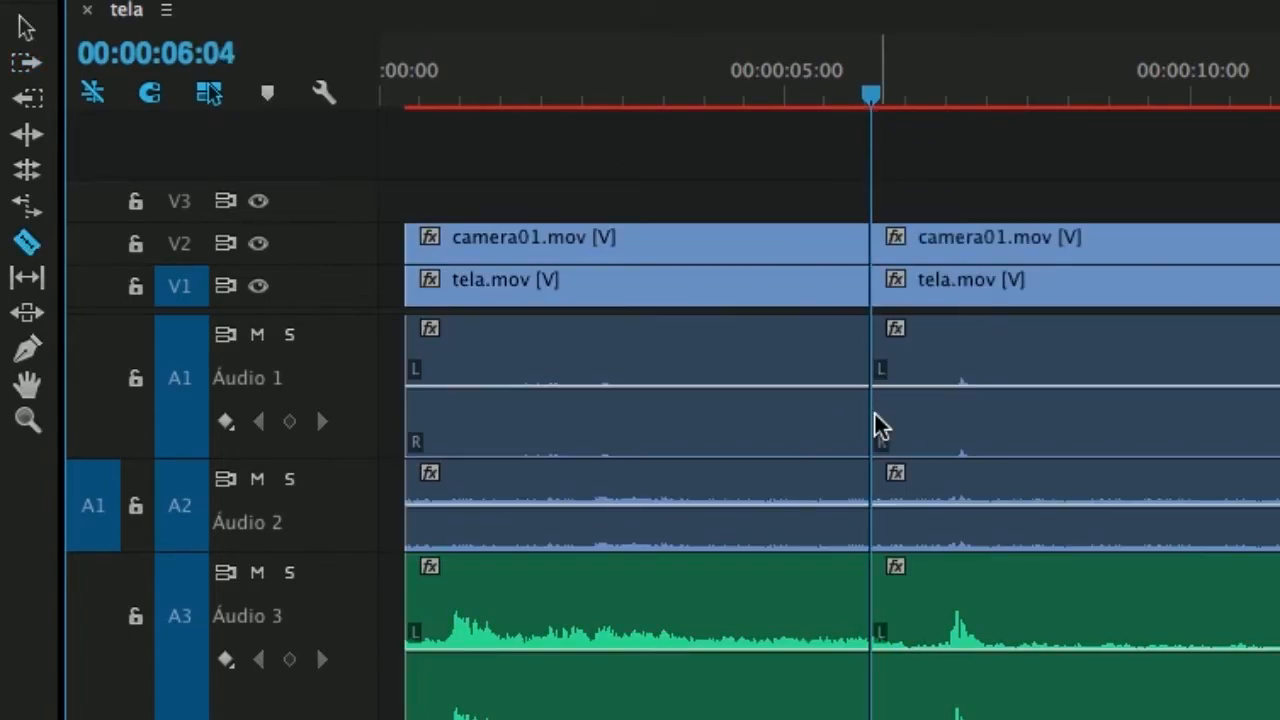
pyautogui.press('a')
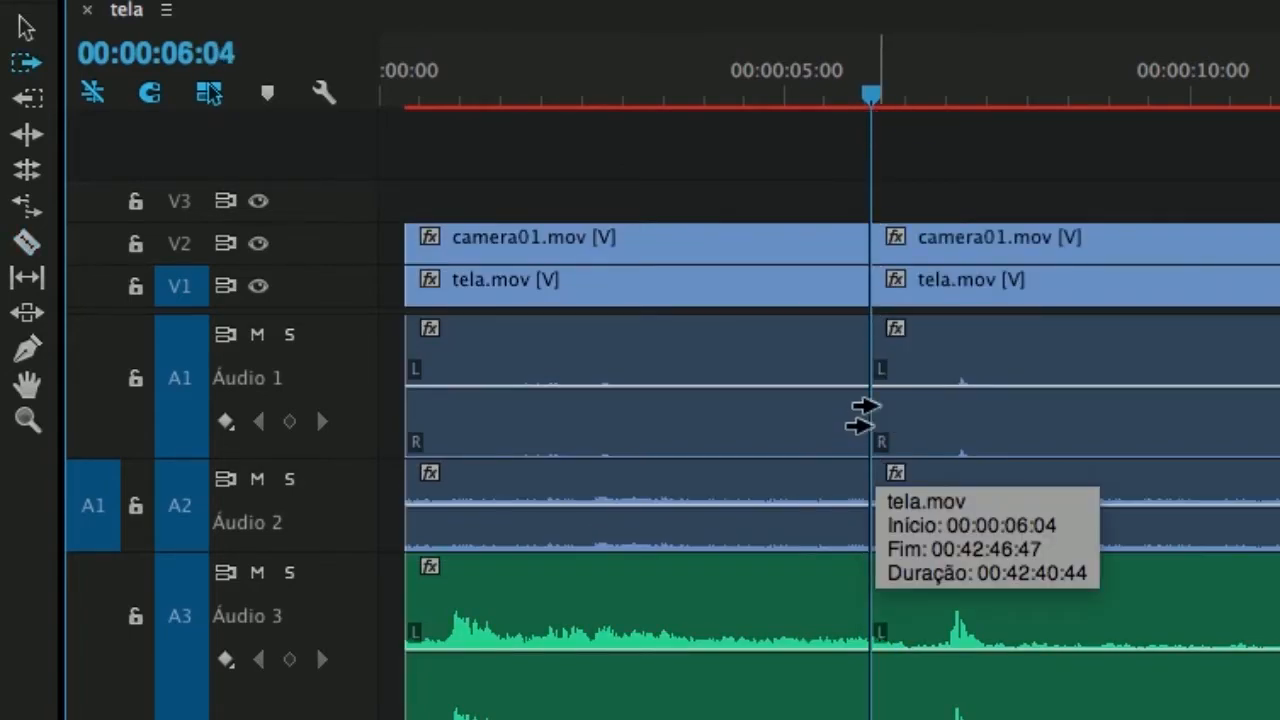
pyautogui.click(1010, 408)
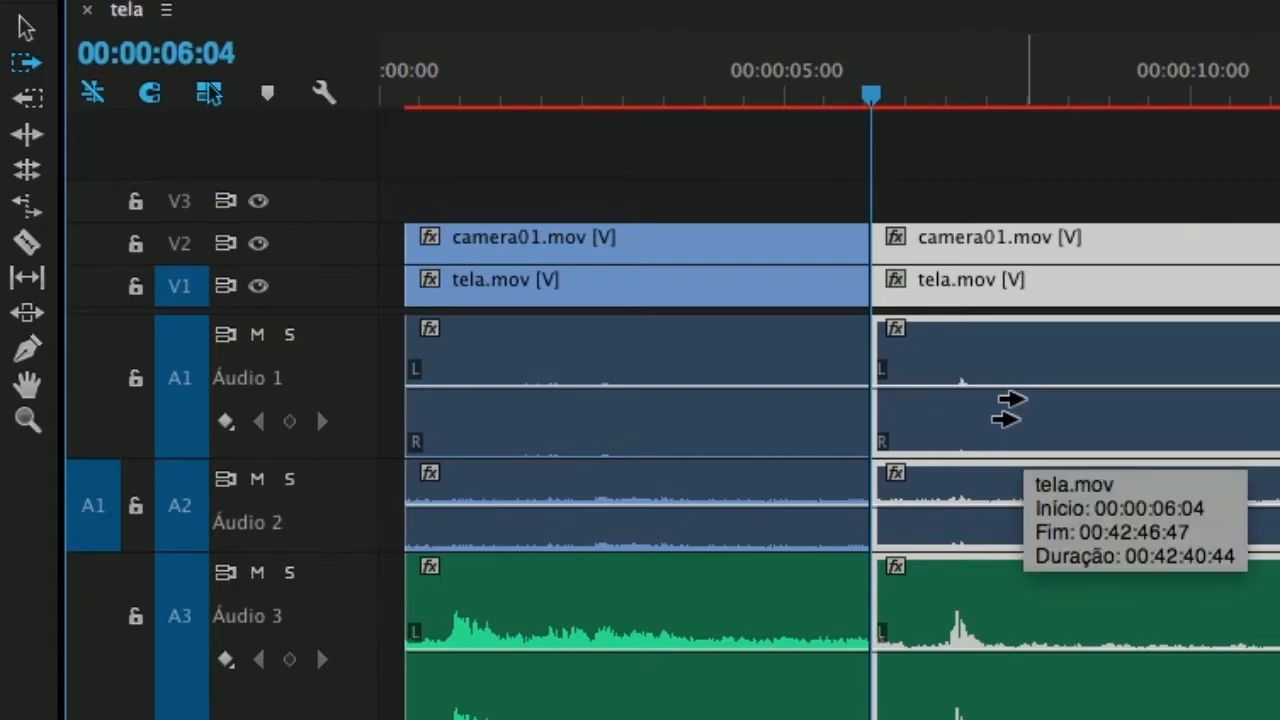
# Select every clip before the cut with the Track Select Backward tool, and undo the split at 00:00:06:04.
pyautogui.click(17, 101)
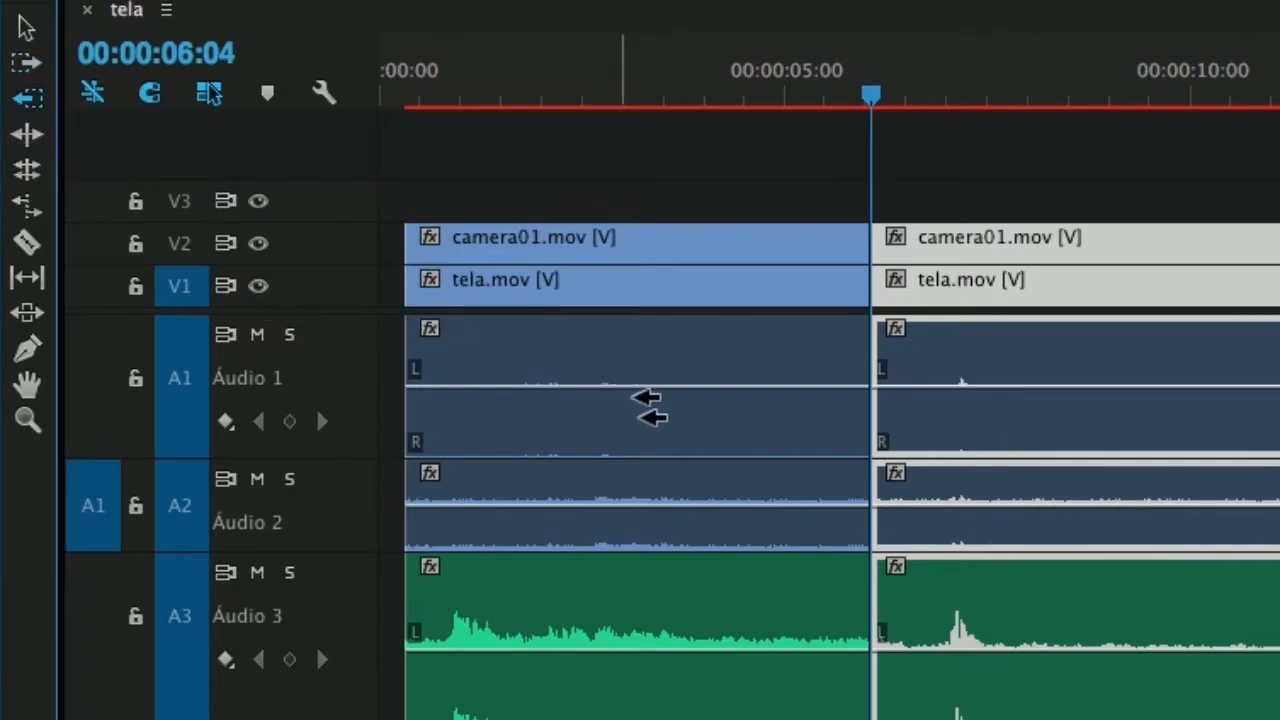
pyautogui.click(723, 393)
pyautogui.press('v')
pyautogui.press('super+z')
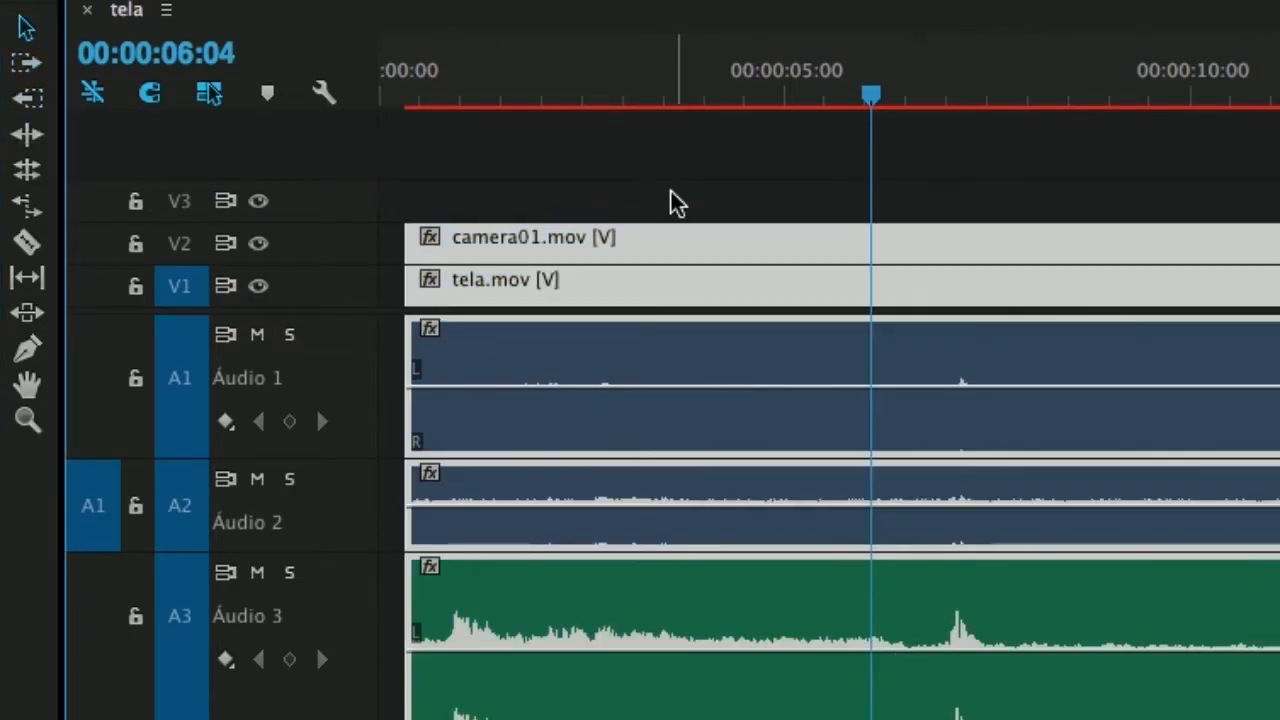
# Select all clips on every track and move them together to the very start of the sequence.
pyautogui.click(671, 192)
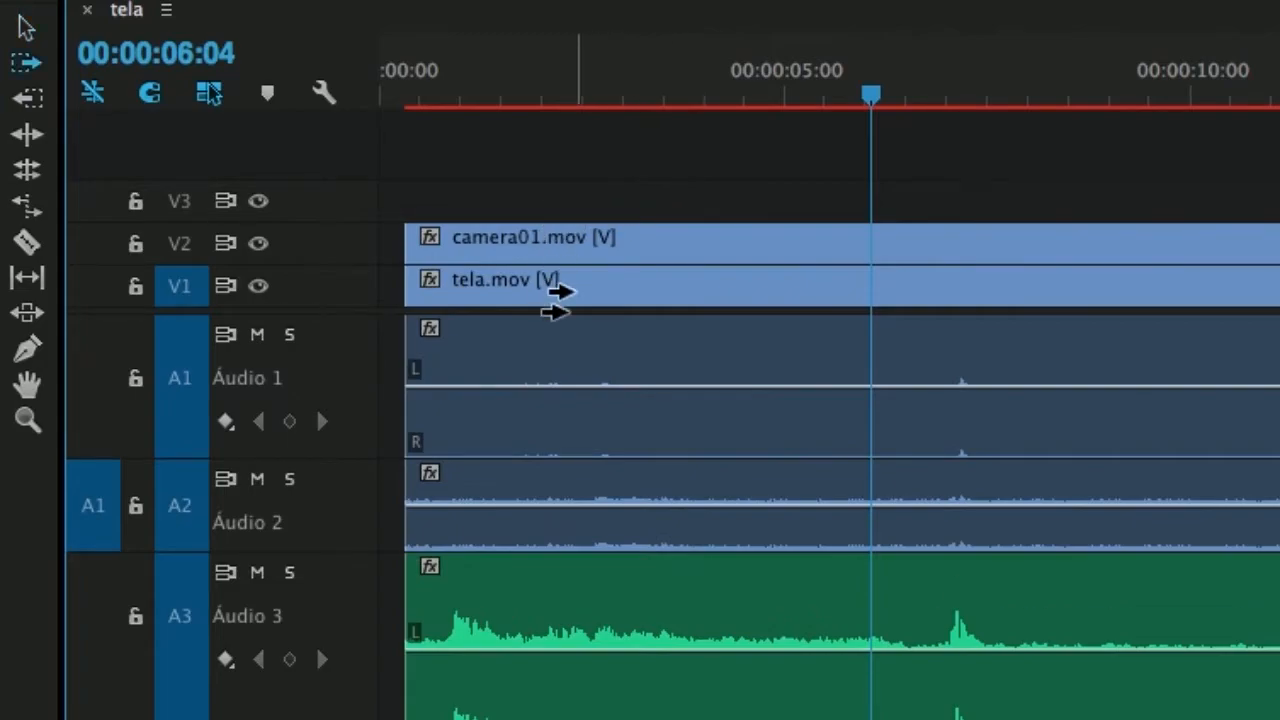
pyautogui.click(560, 289)
pyautogui.press('v')
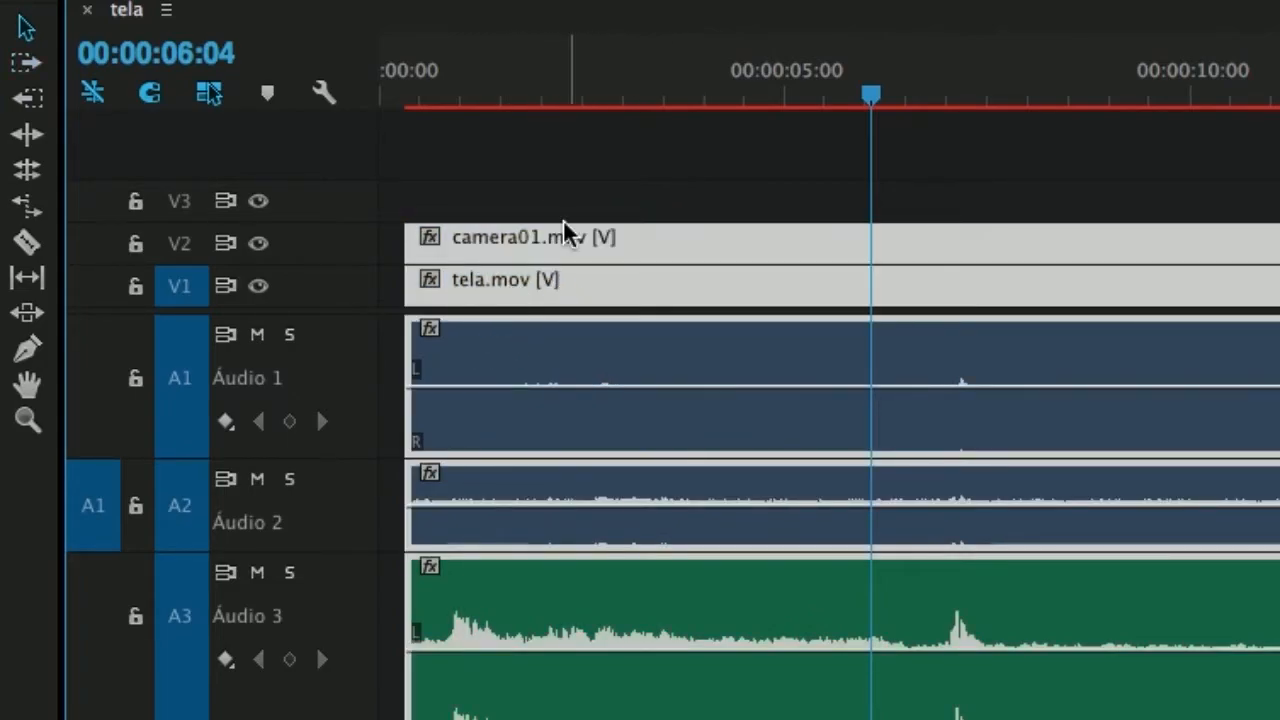
pyautogui.moveTo(520, 241); pyautogui.dragTo(424, 249)
# Enlarge the Program monitor, play the sequence from its start, and restore the taller timeline with all clips deselected.
pyautogui.press('Home')
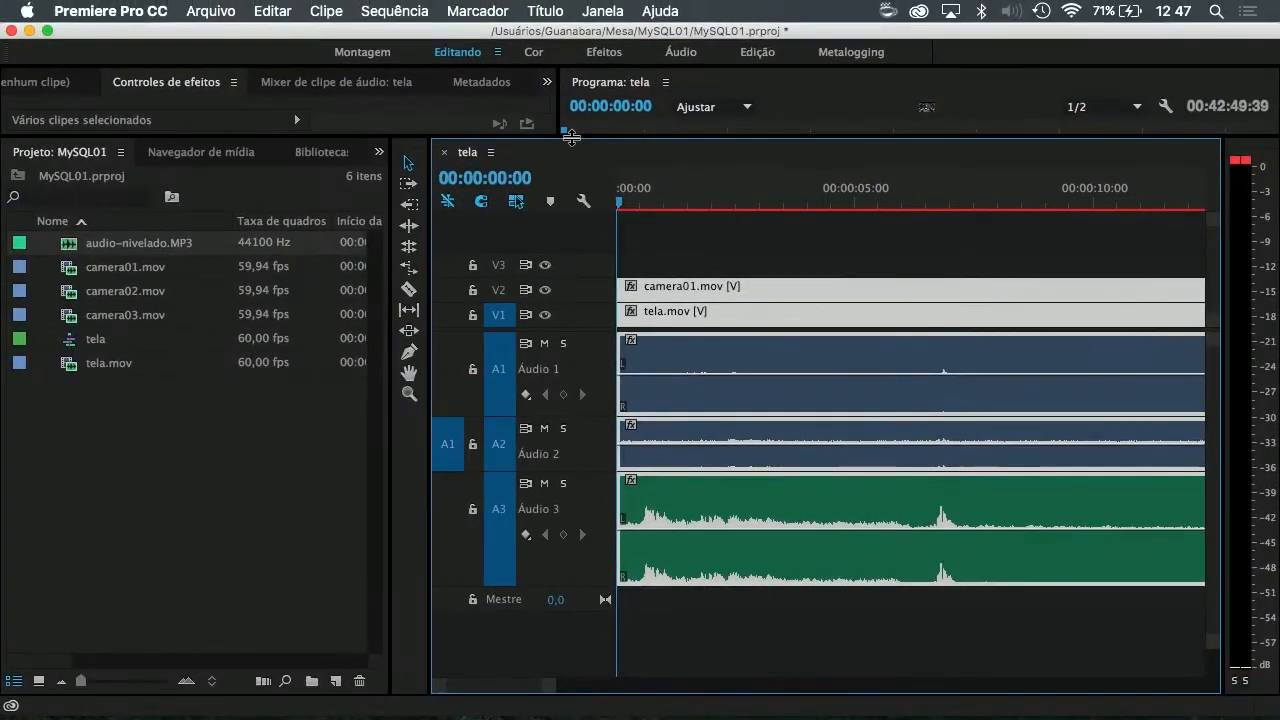
pyautogui.moveTo(571, 137); pyautogui.dragTo(536, 428)
pyautogui.press('space')
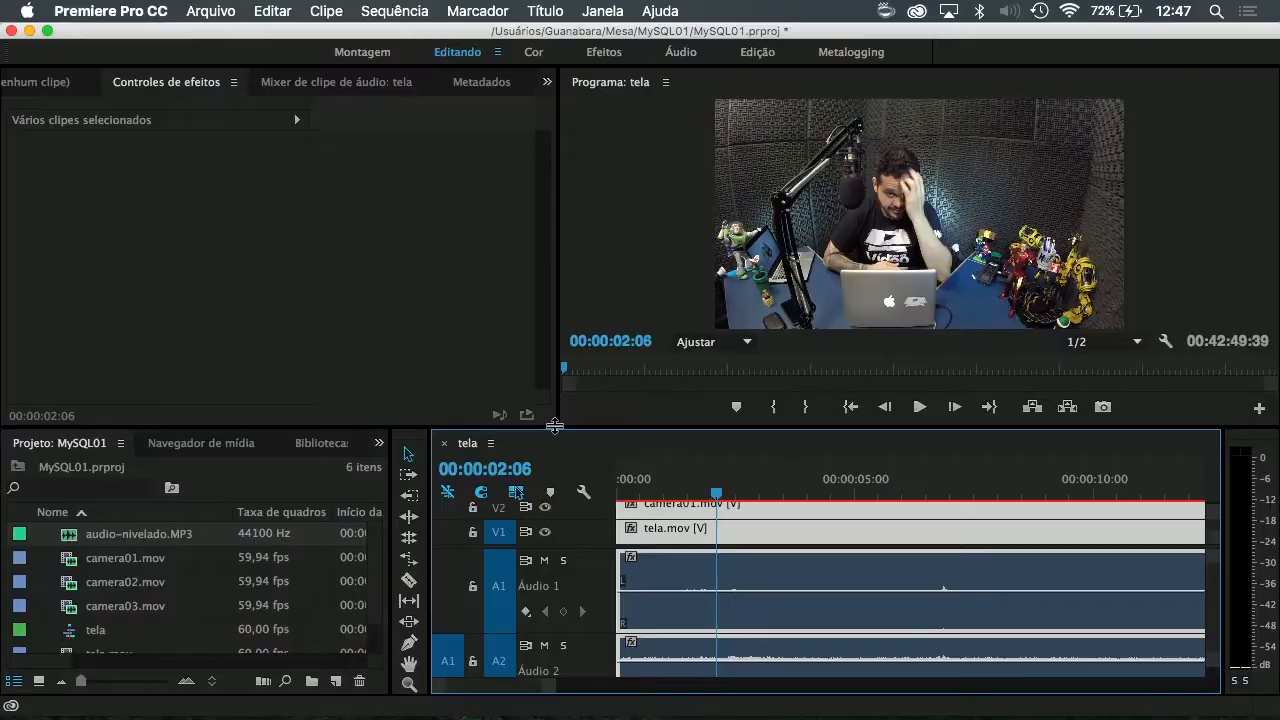
pyautogui.moveTo(556, 423); pyautogui.dragTo(556, 105)
pyautogui.click(799, 616)
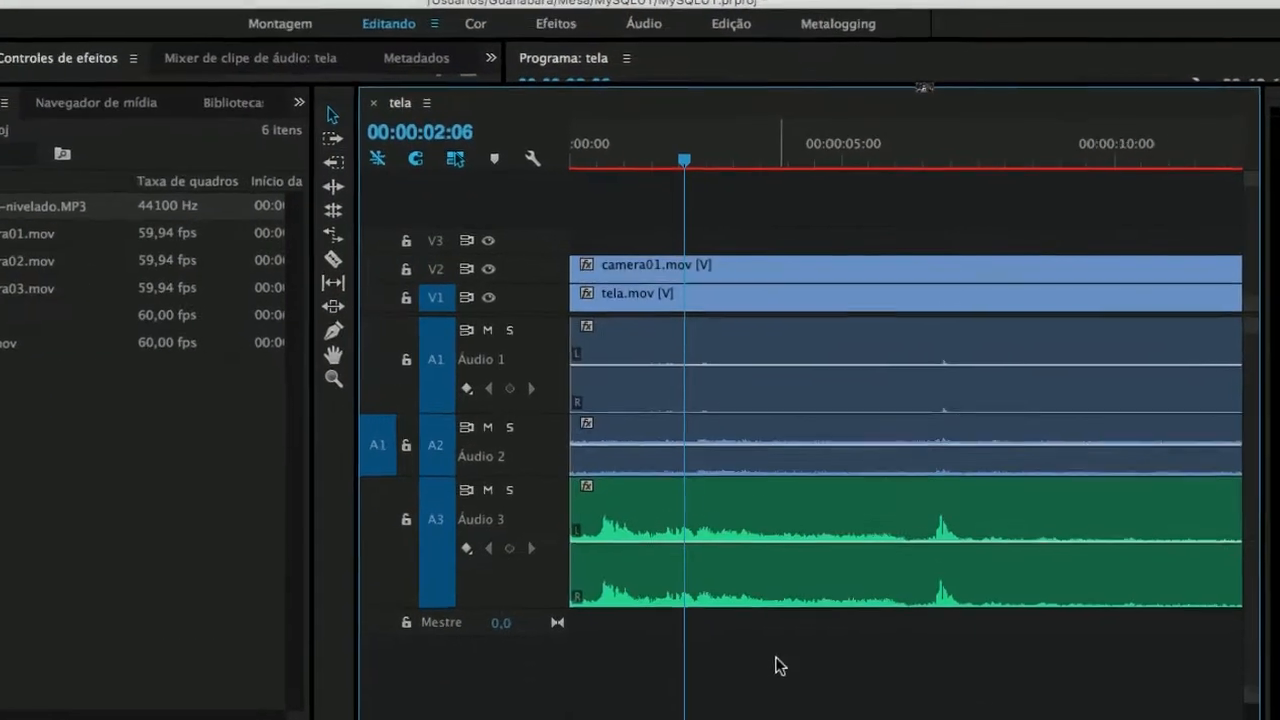
# Try deleting the audio of tela.mov while it is still linked to its video, and undo the deletion.
pyautogui.click(729, 366)
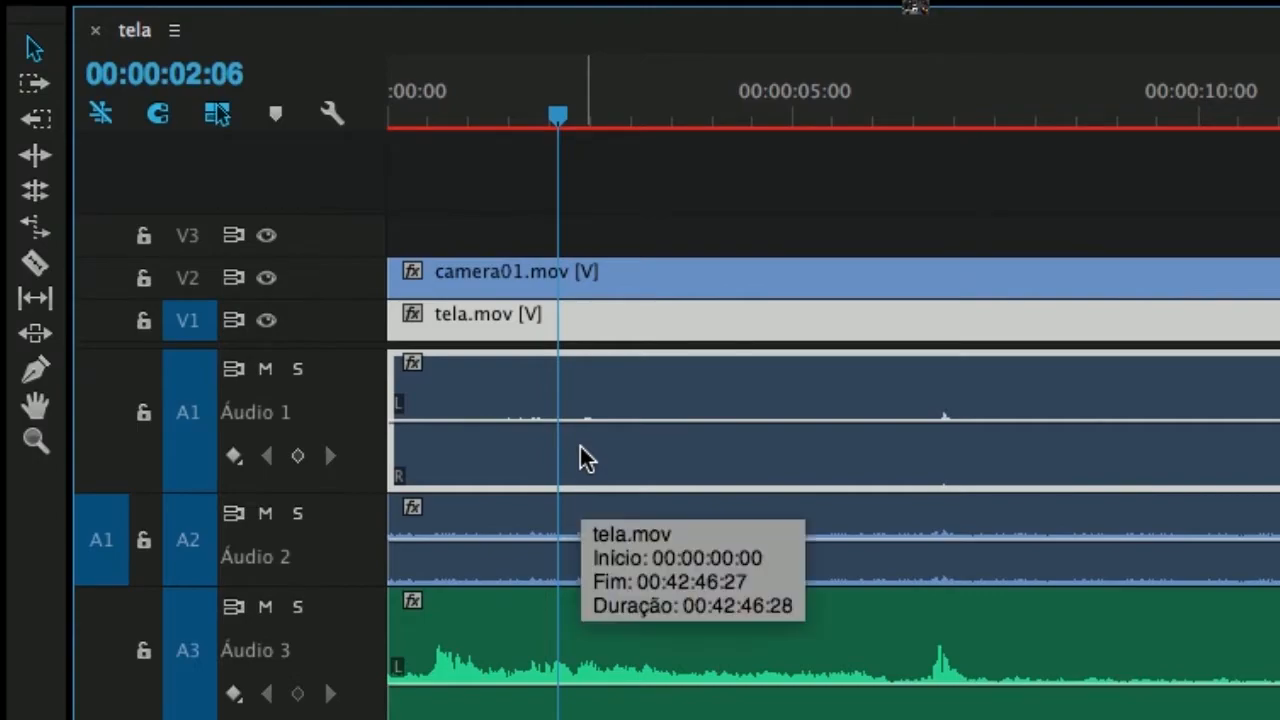
pyautogui.press('Delete')
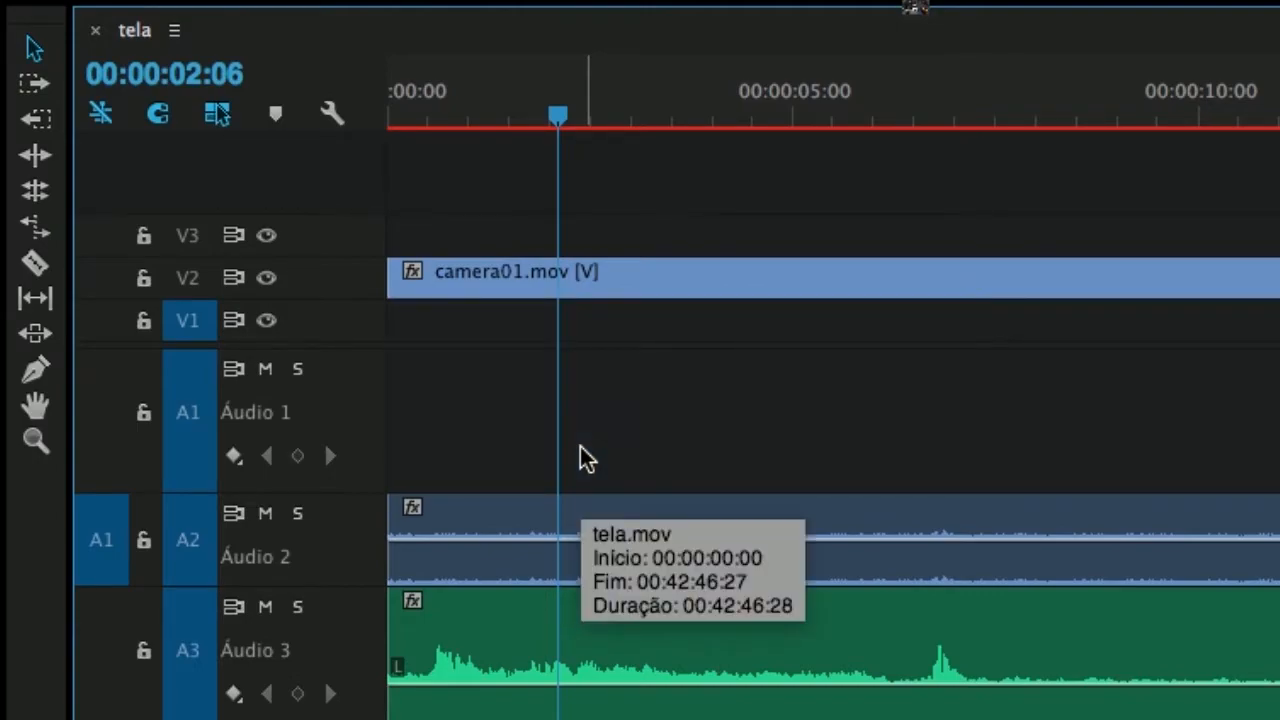
pyautogui.press('super+z')
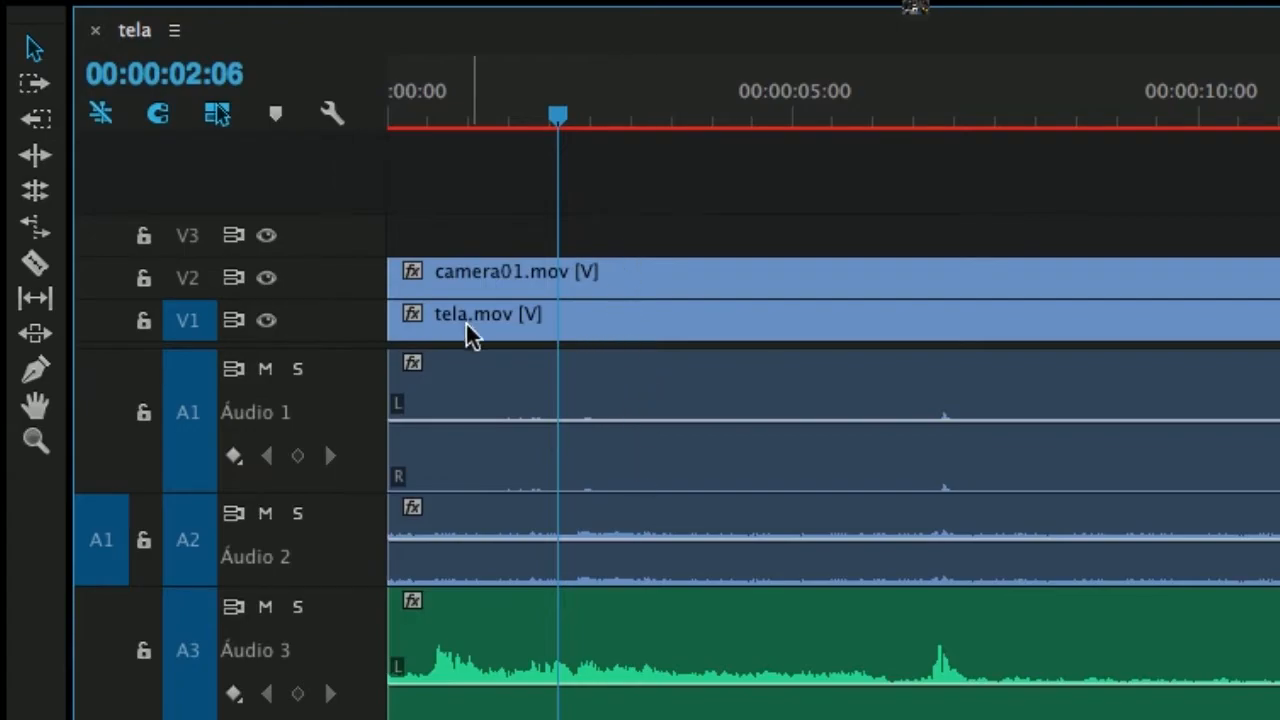
# Unlink the audio and video of tela.mov and delete only its audio clip from track A1.
pyautogui.click(668, 388)
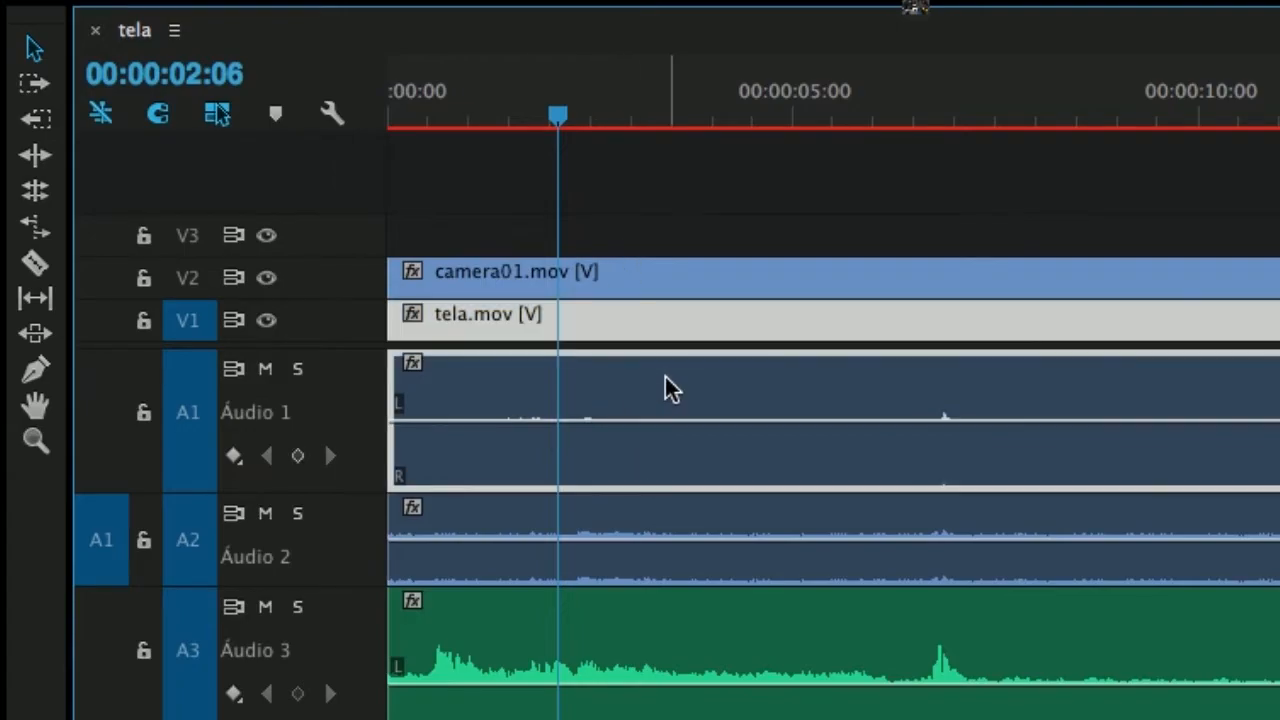
pyautogui.rightClick(580, 395)
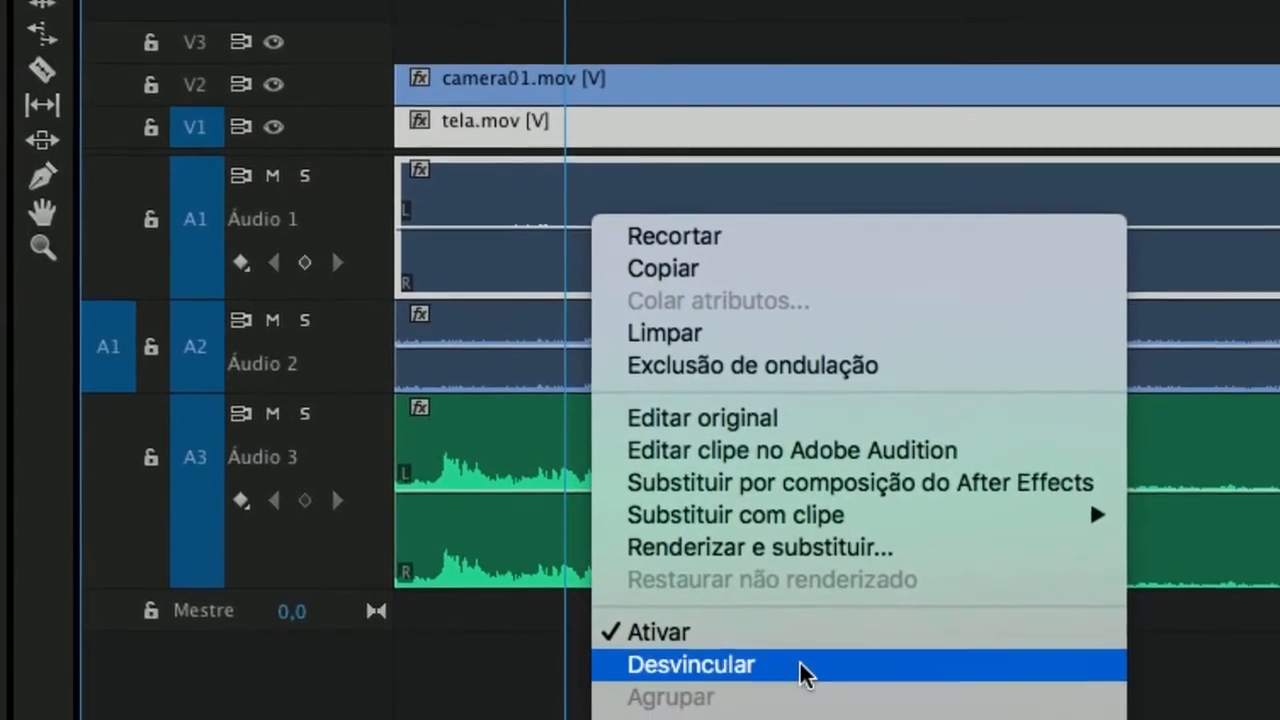
pyautogui.click(805, 668)
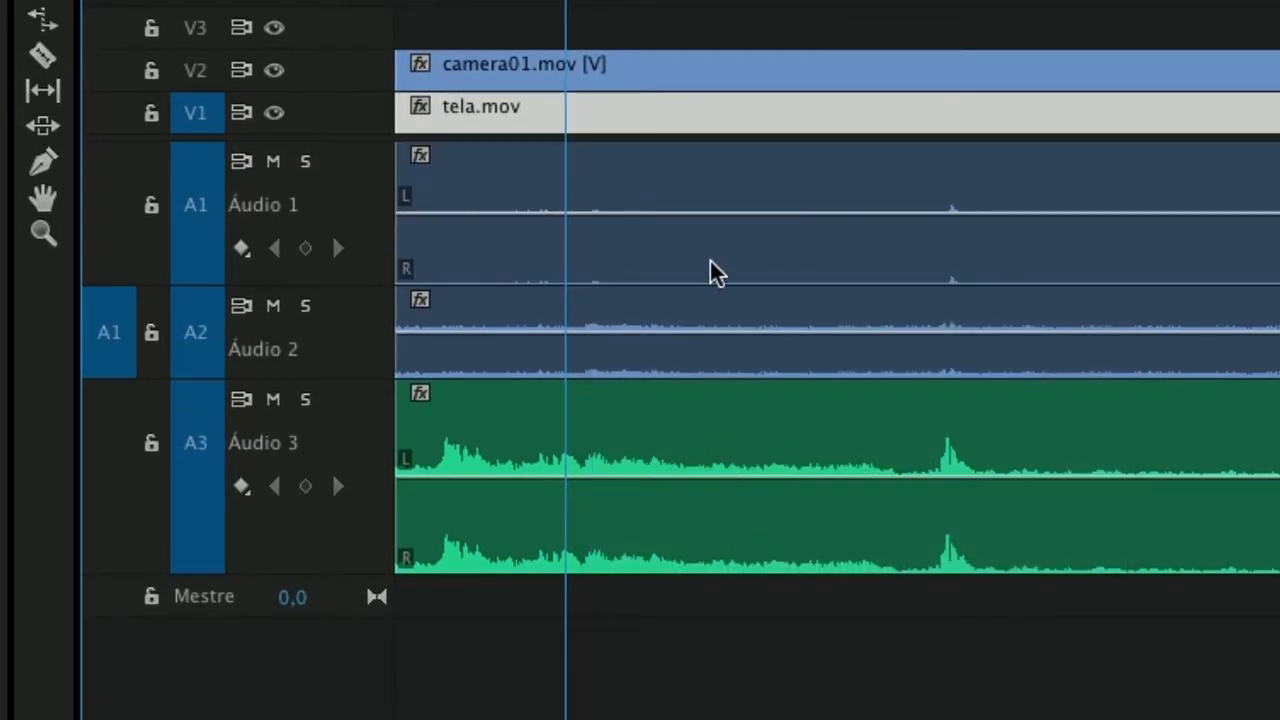
pyautogui.click(748, 258)
pyautogui.click(697, 129)
pyautogui.click(697, 186)
pyautogui.press('Delete')
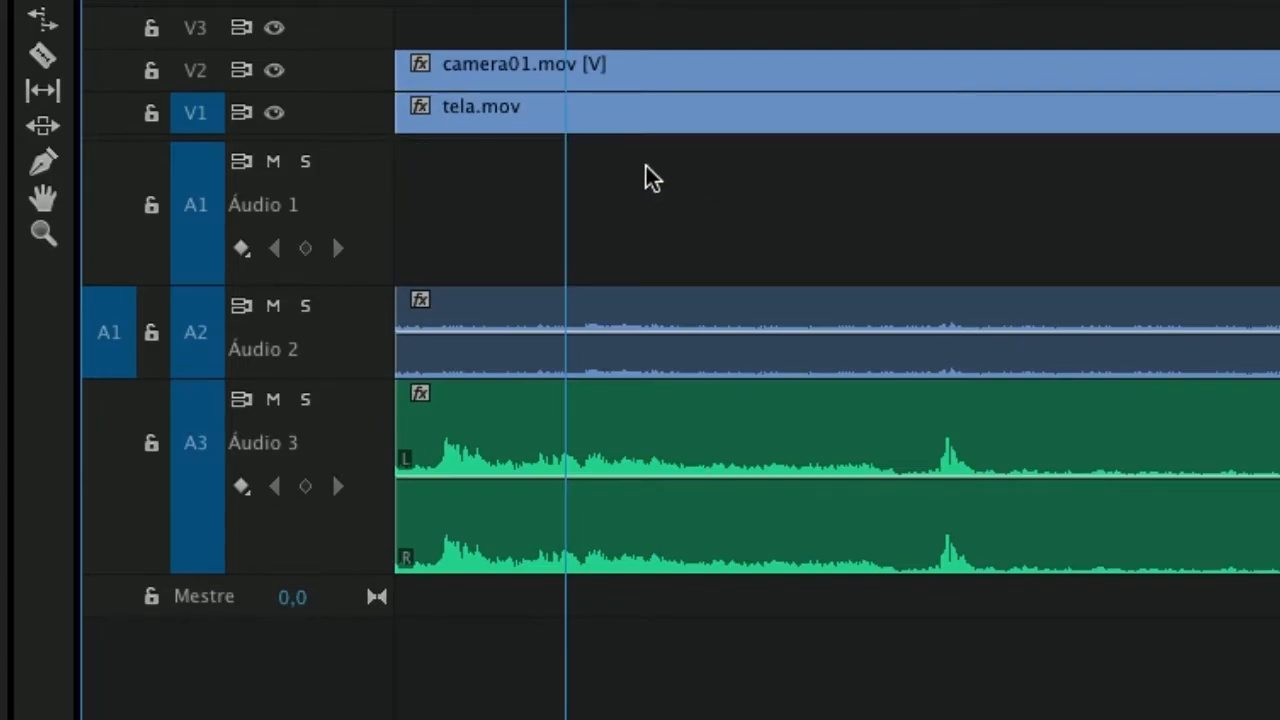
# Unlink the audio and video of camera01.mov and delete only its audio clip from track A2.
pyautogui.click(616, 121)
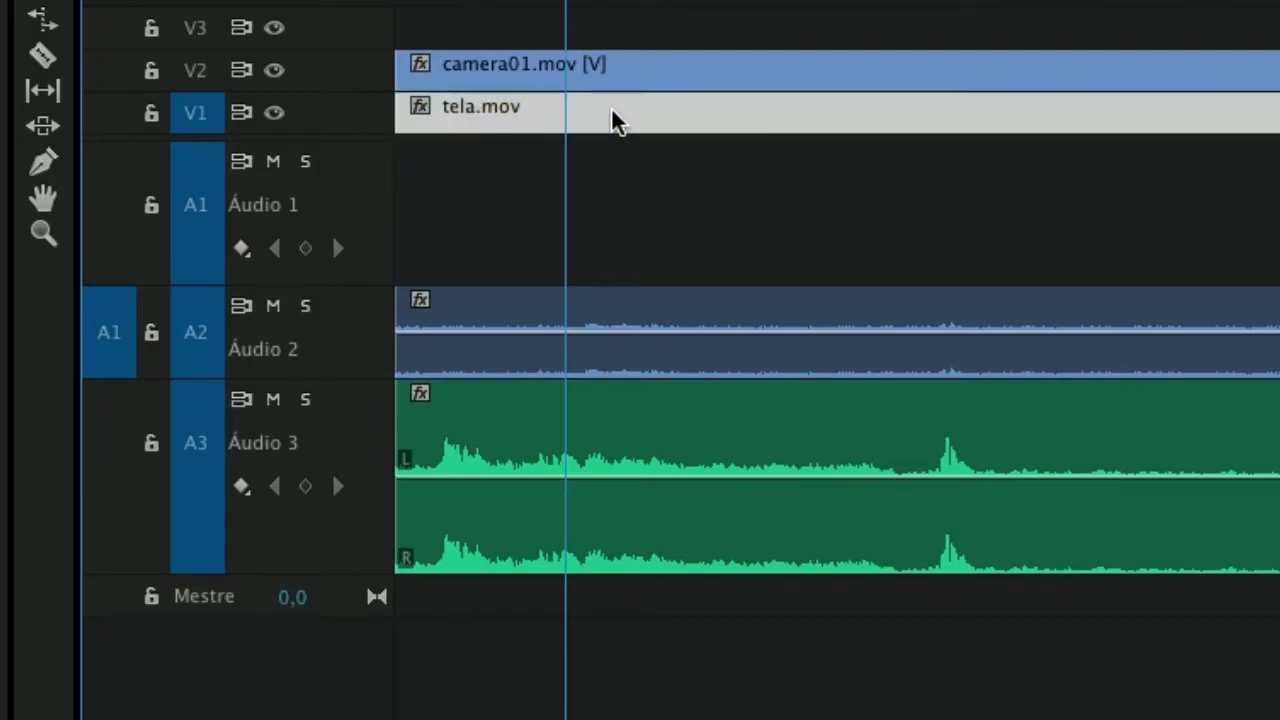
pyautogui.click(645, 310)
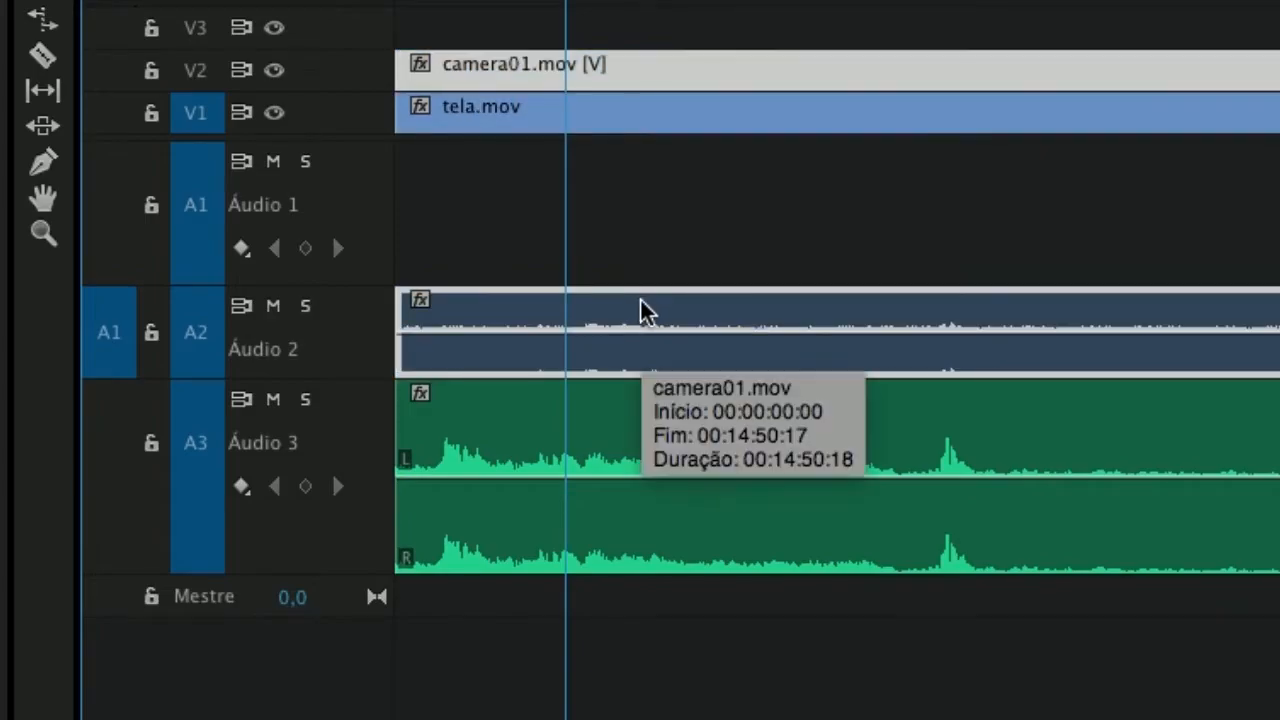
pyautogui.rightClick(645, 310)
pyautogui.click(700, 718)
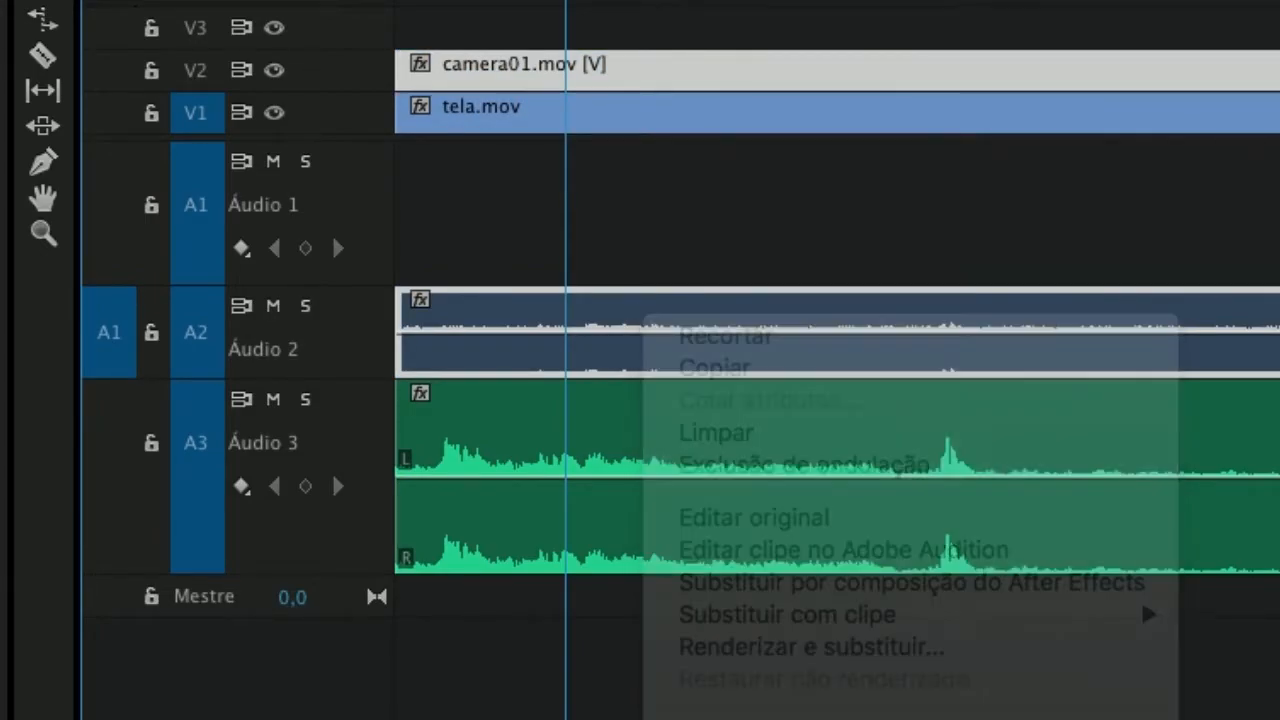
pyautogui.click(680, 320)
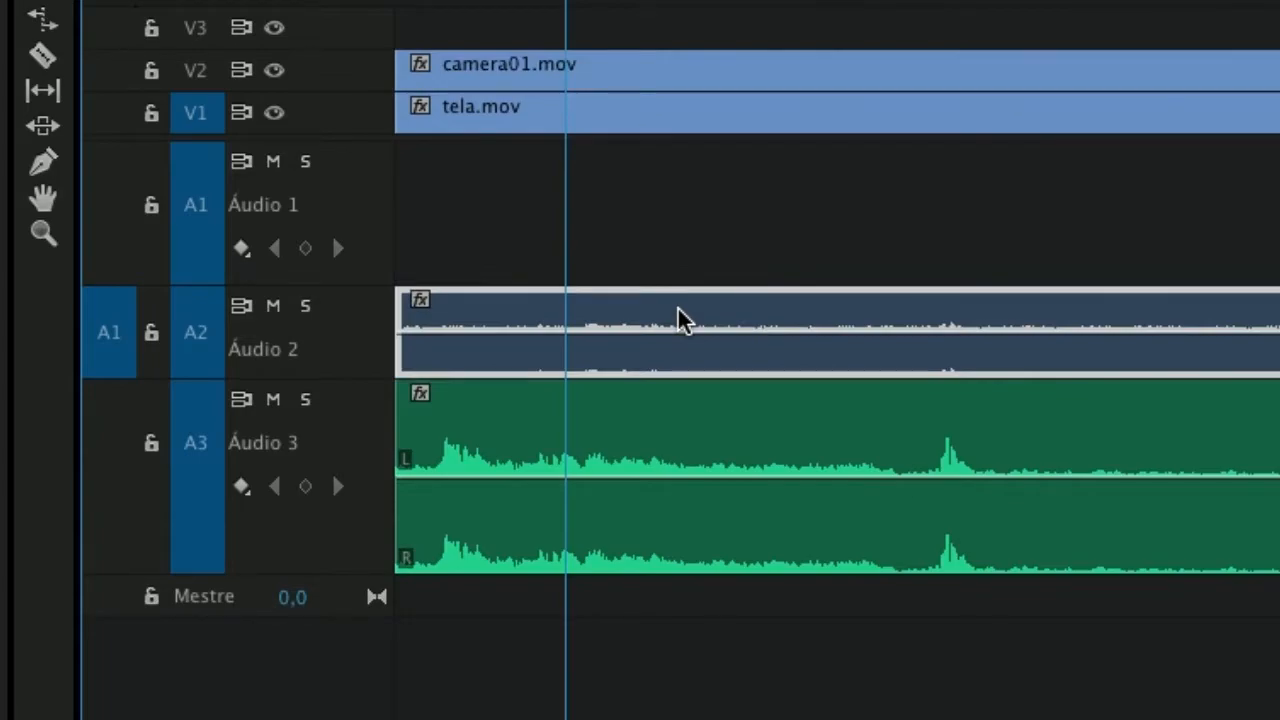
pyautogui.press('Delete')
# Move the audio-nivelado.MP3 clip from track A3 up to track A1, keeping it at the sequence start.
pyautogui.moveTo(640, 425); pyautogui.dragTo(610, 265)
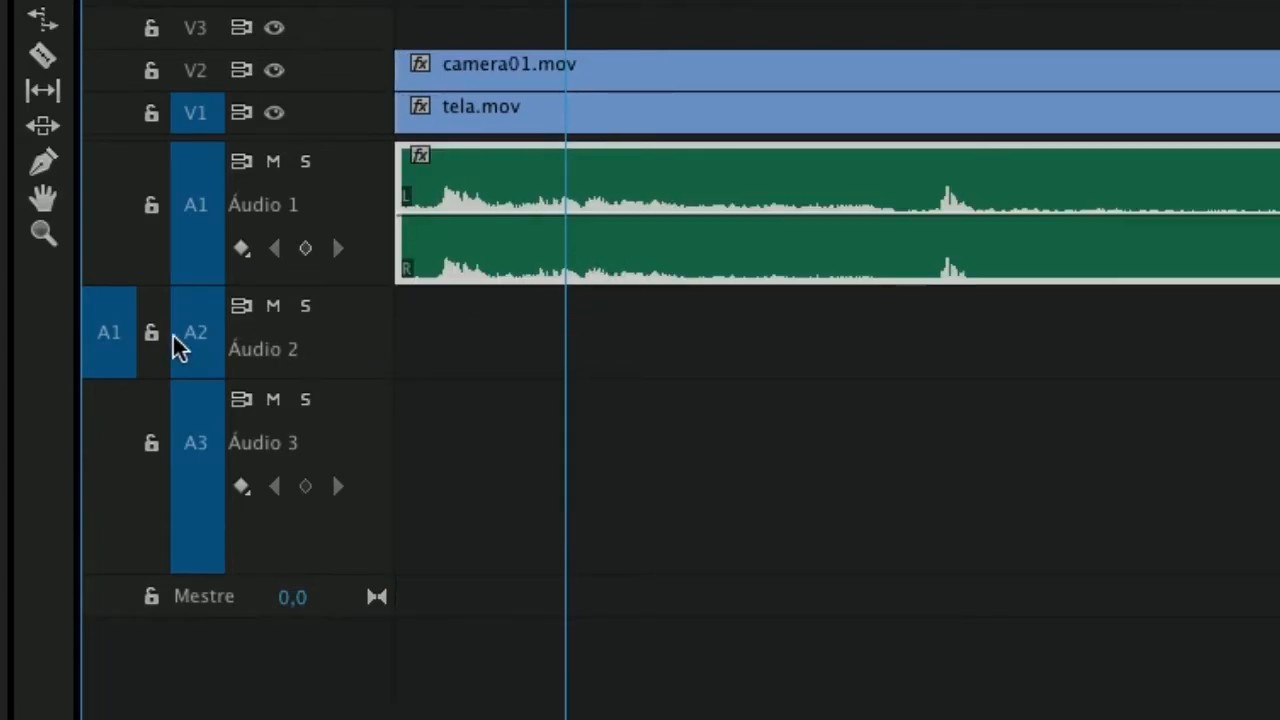
pyautogui.scroll(5, 173, 334)
pyautogui.scroll(-10, 173, 334)
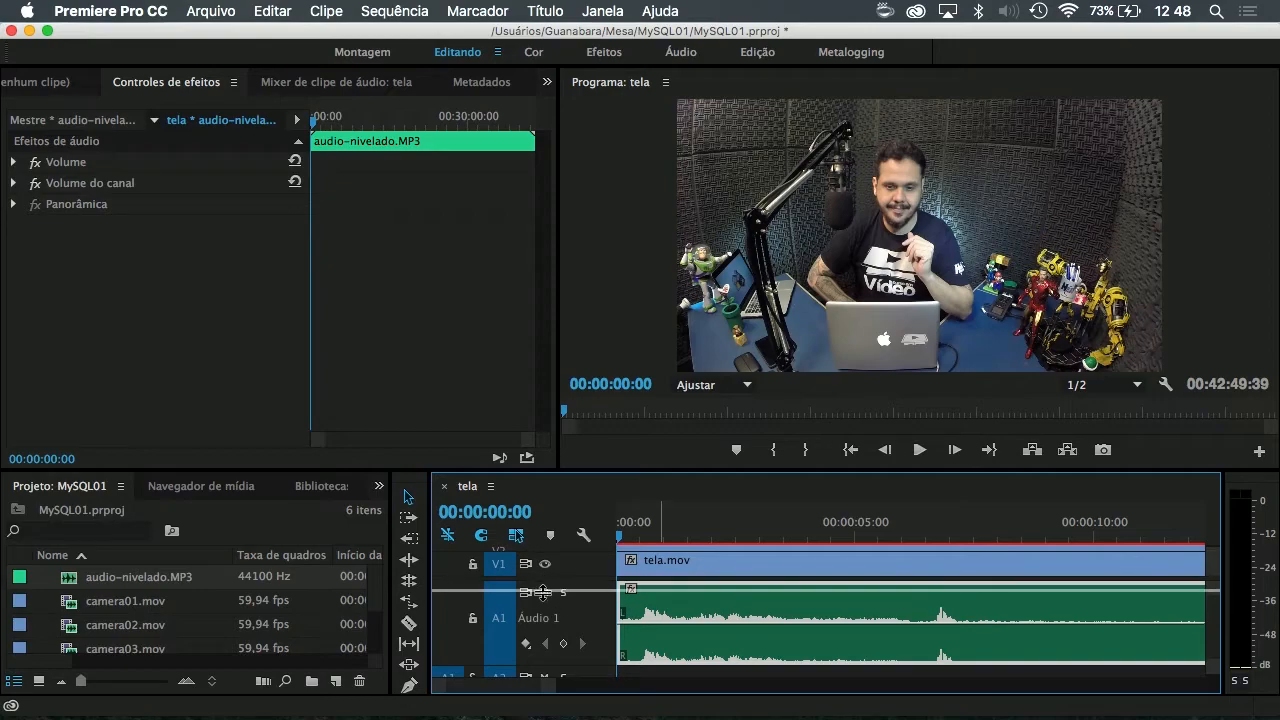
# Show tracks V2, V1 and A1 together and play the sequence from 00:00:05:55 to check the opening.
pyautogui.scroll(1, 745, 644)
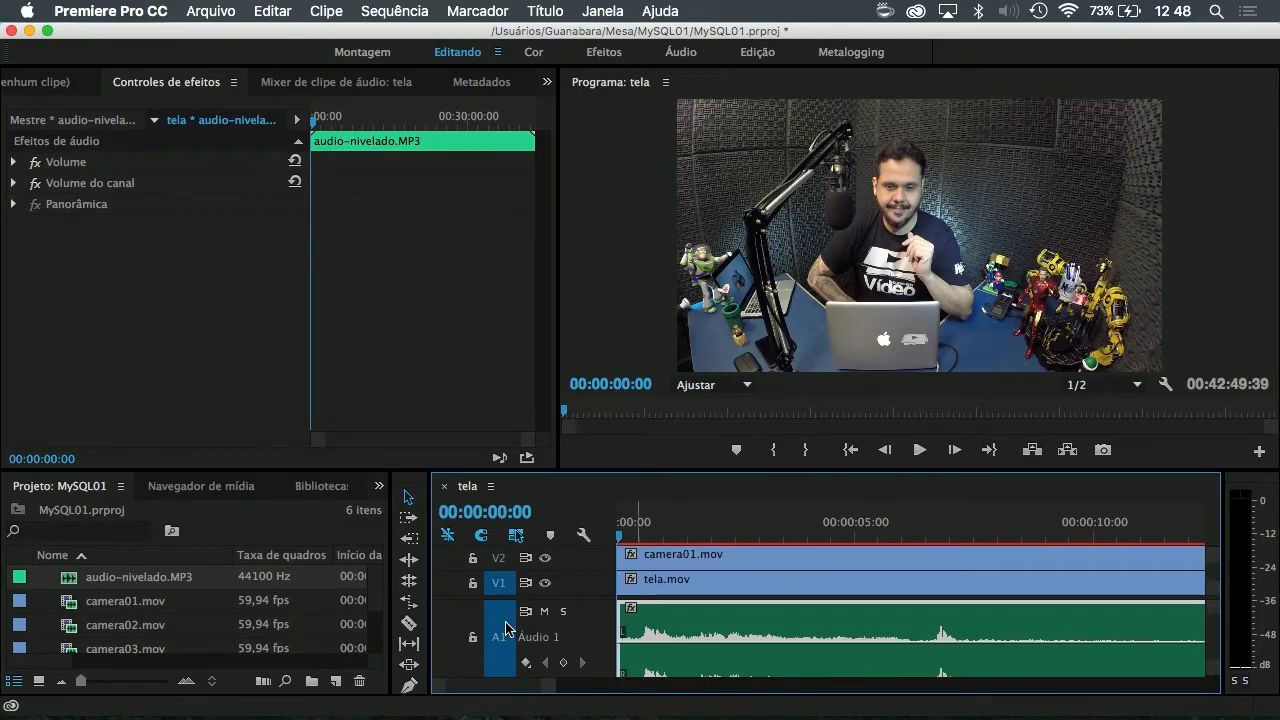
pyautogui.scroll(2, 505, 628)
pyautogui.scroll(-4, 505, 628)
pyautogui.scroll(3, 505, 628)
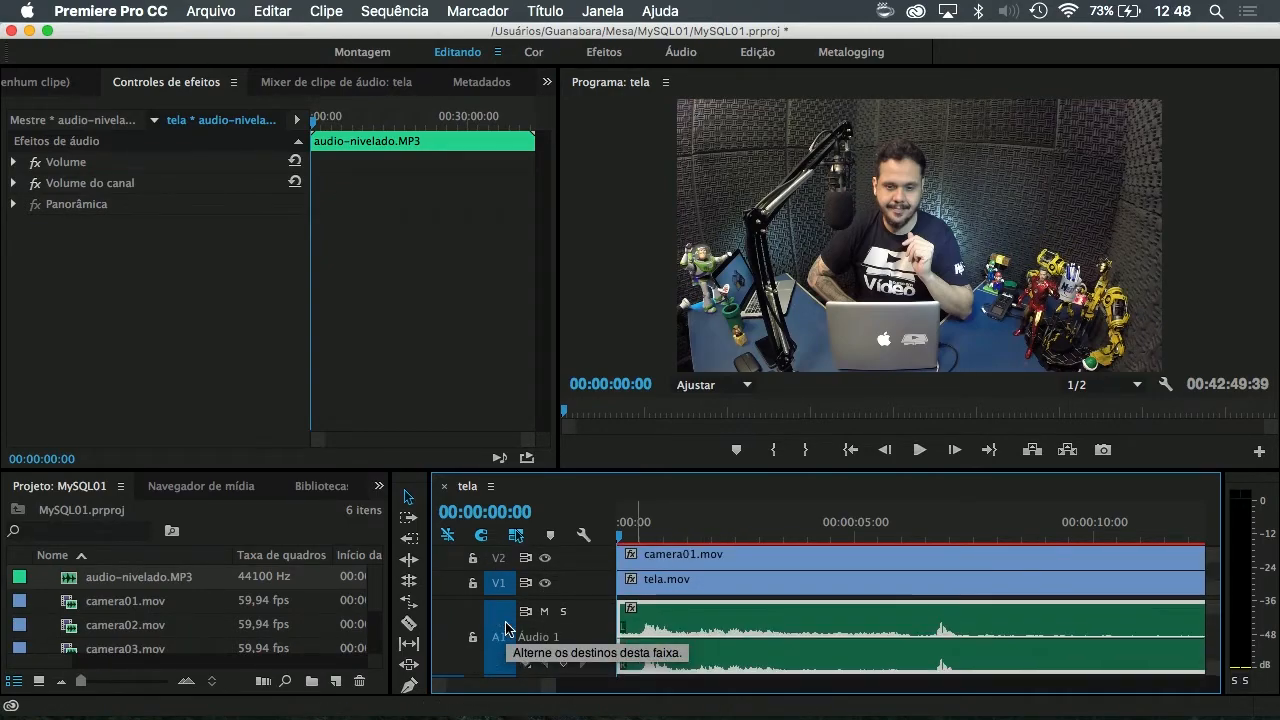
pyautogui.scroll(5, 698, 632)
pyautogui.scroll(-6, 698, 632)
pyautogui.click(661, 530)
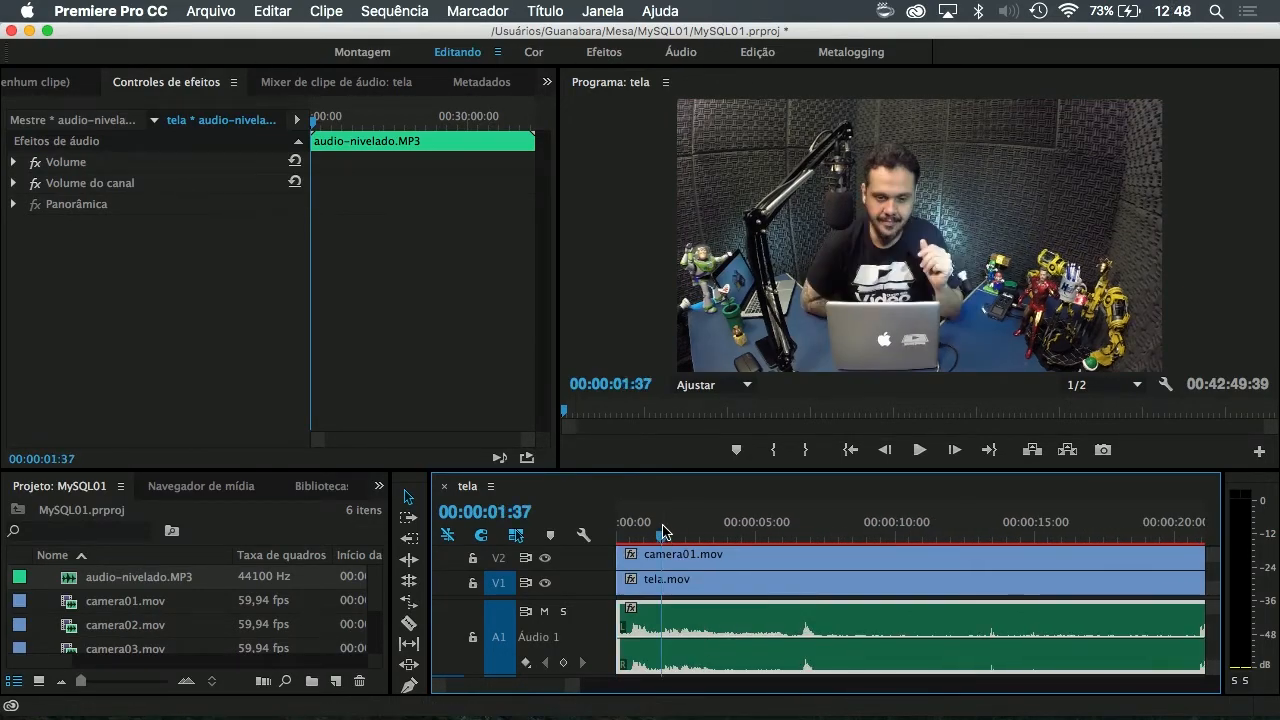
pyautogui.click(782, 538)
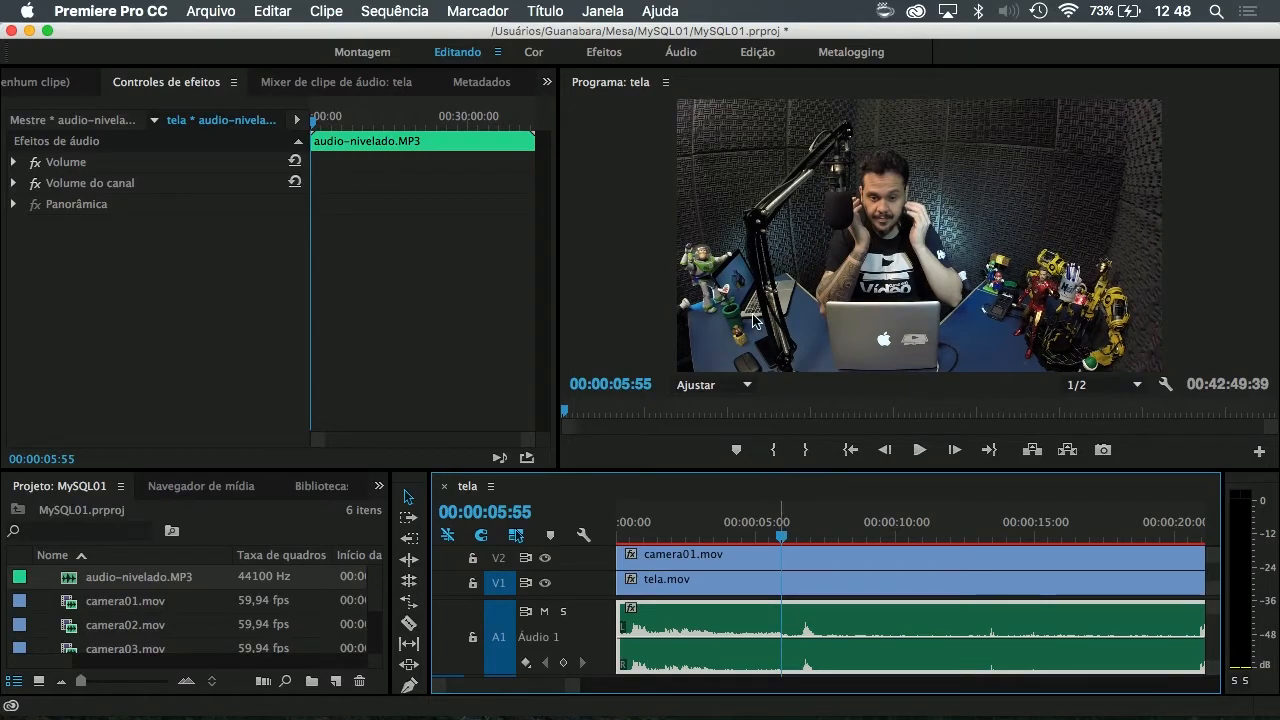
pyautogui.press('space')
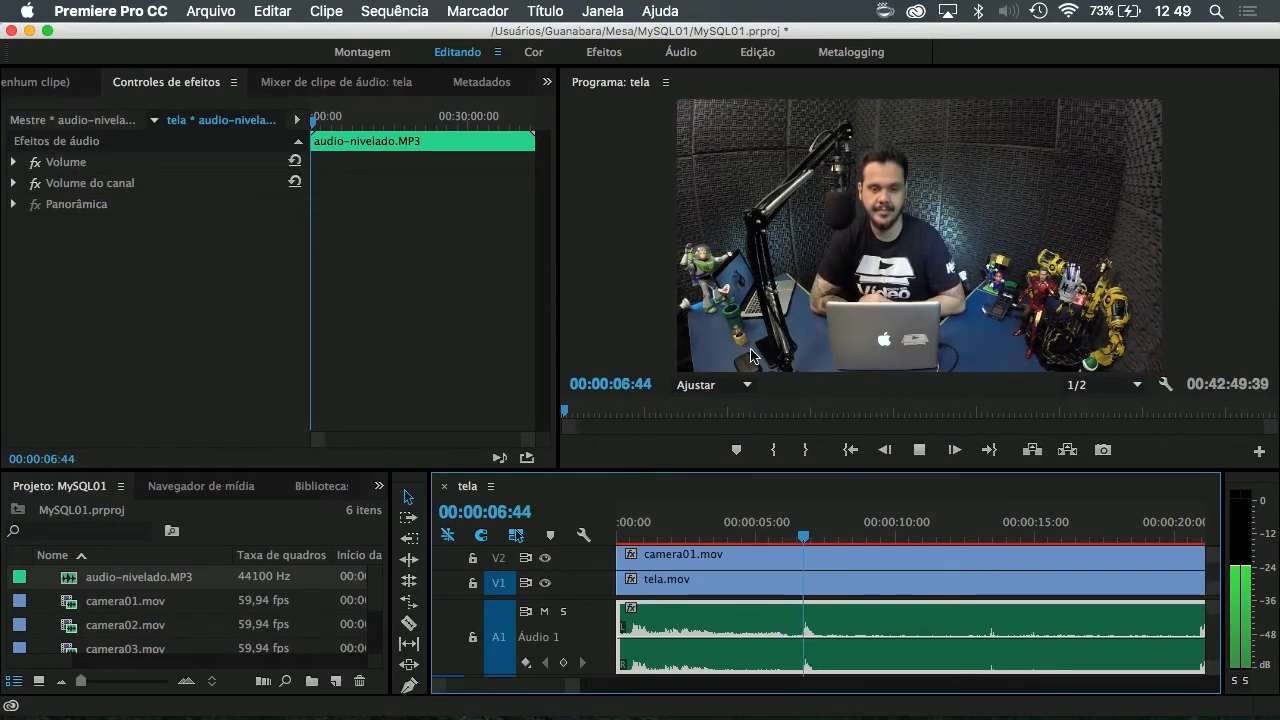
pyautogui.press('space')
# Play the stretch after 00:00:20:00 to check for the start of the lesson.
pyautogui.scroll(-5, 940, 527)
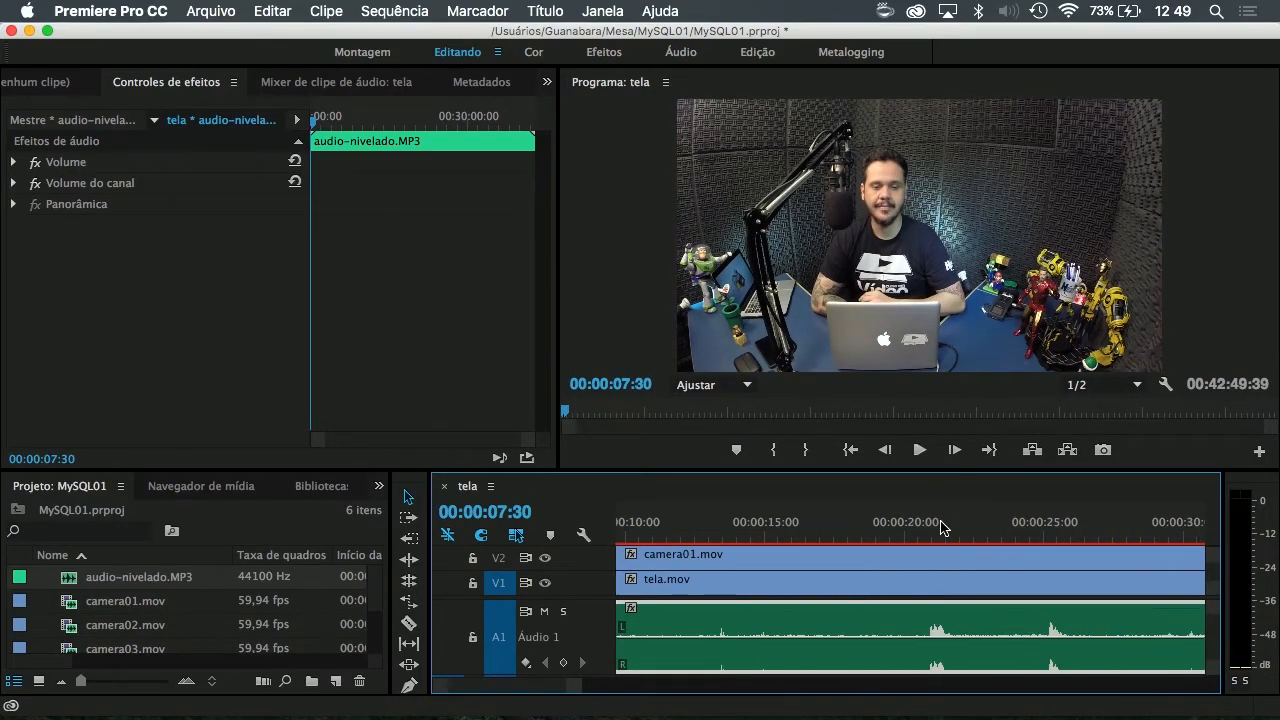
pyautogui.click(835, 535)
pyautogui.press('space')
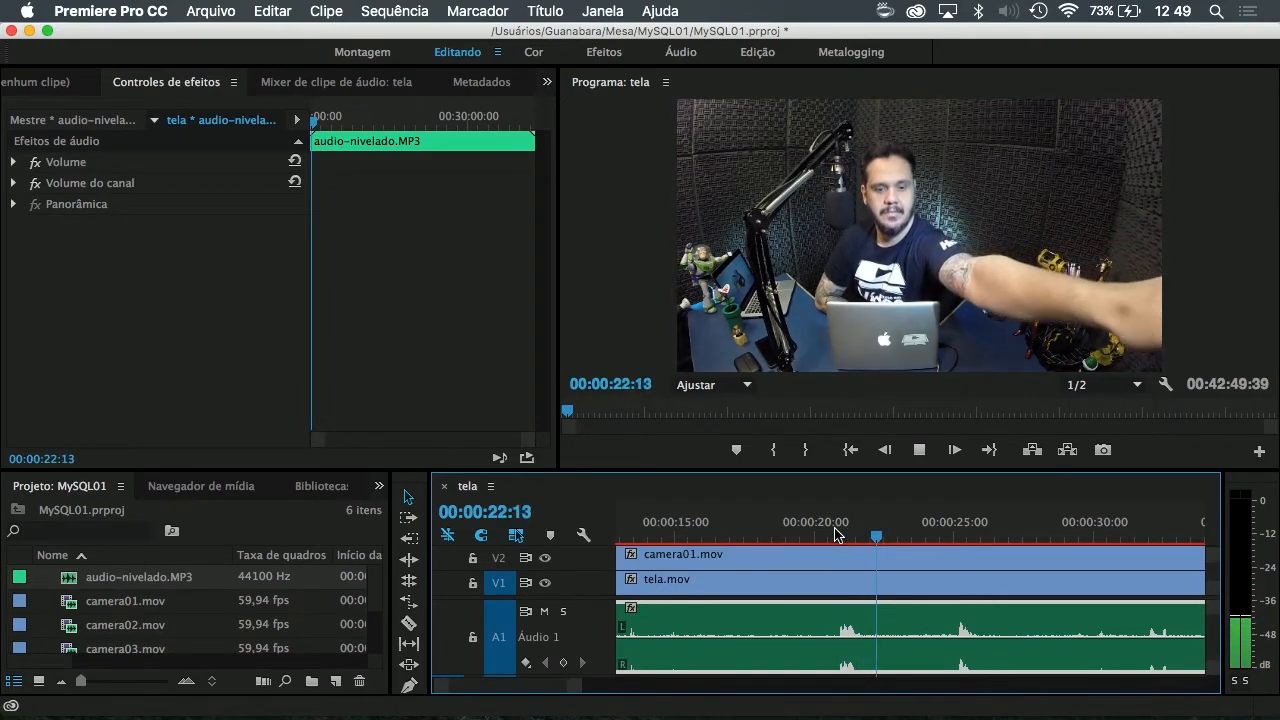
pyautogui.click(821, 535)
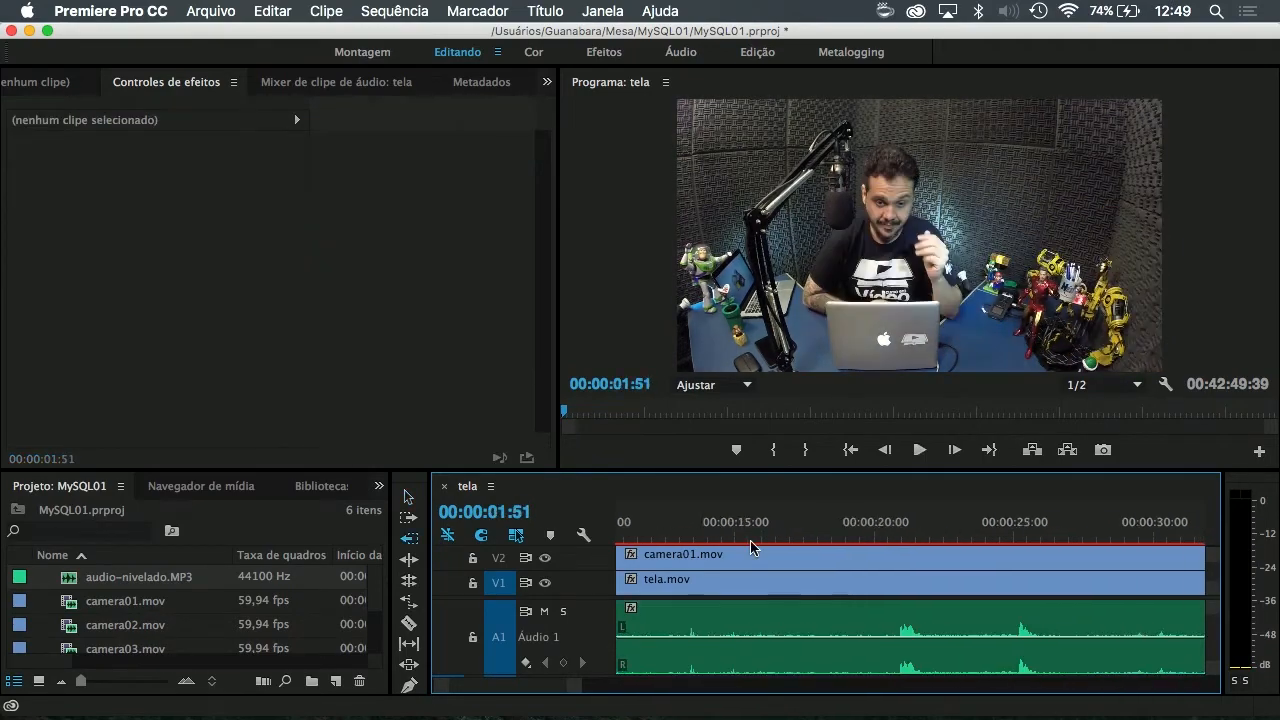
# Play the section around 00:00:50:00 where the speech begins, and place the playhead at 00:00:49:14, just before it.
pyautogui.scroll(-3, 752, 545)
pyautogui.scroll(-3, 752, 545)
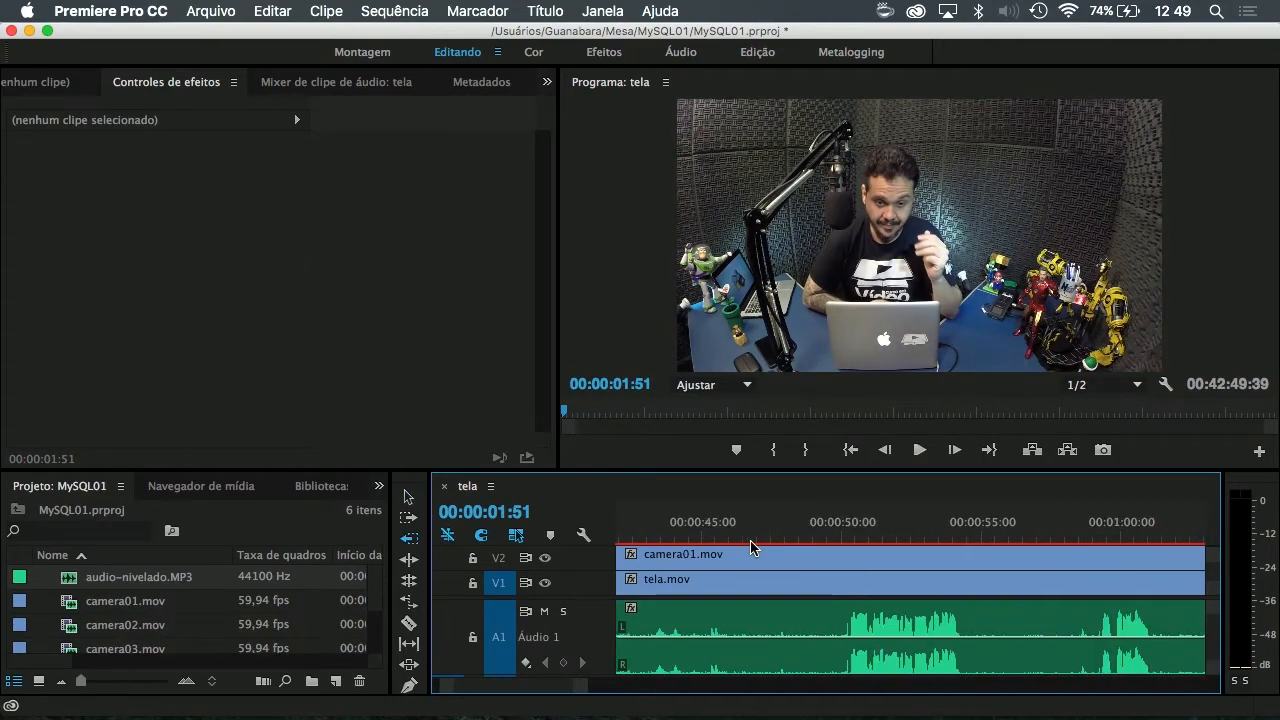
pyautogui.click(823, 514)
pyautogui.press('space')
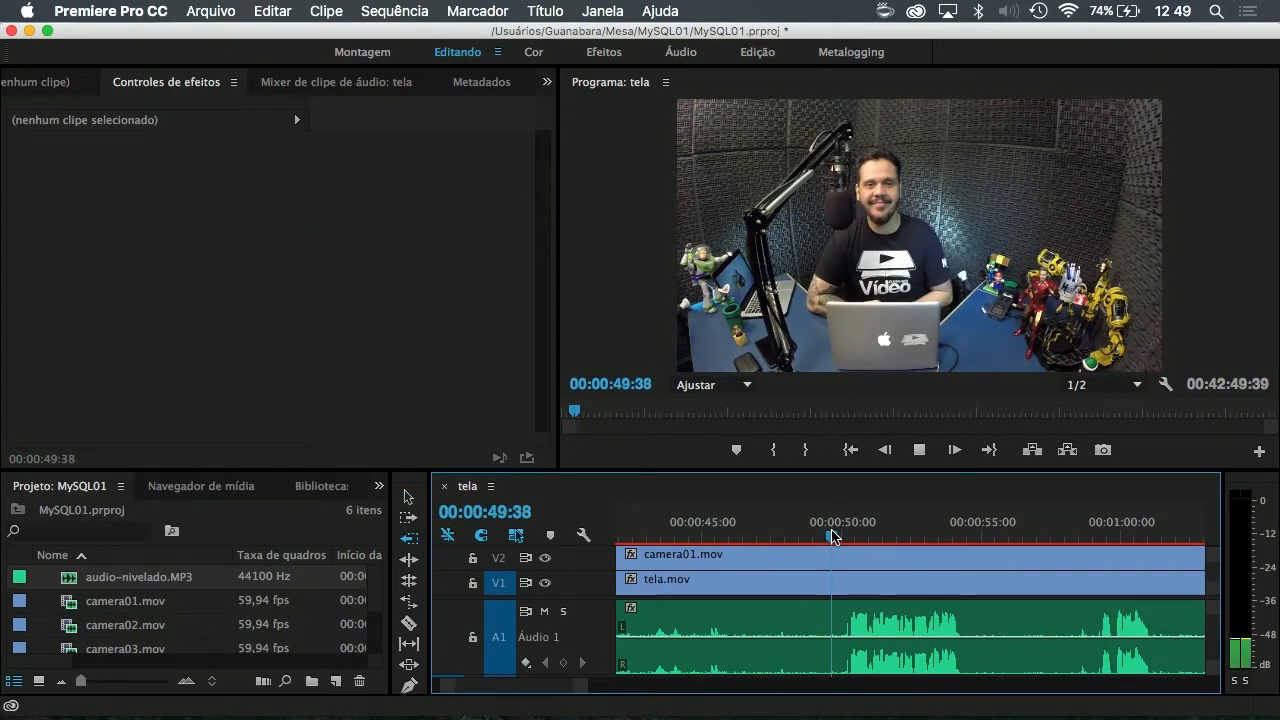
pyautogui.press('space')
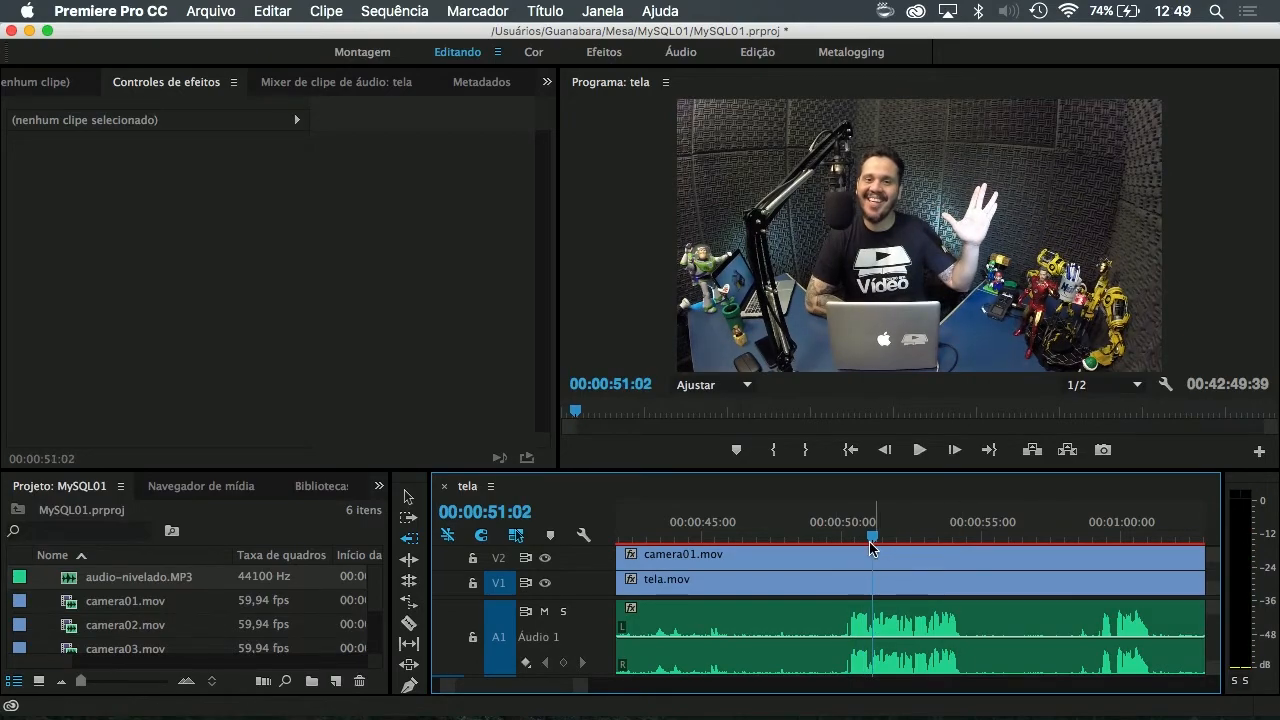
pyautogui.click(876, 536)
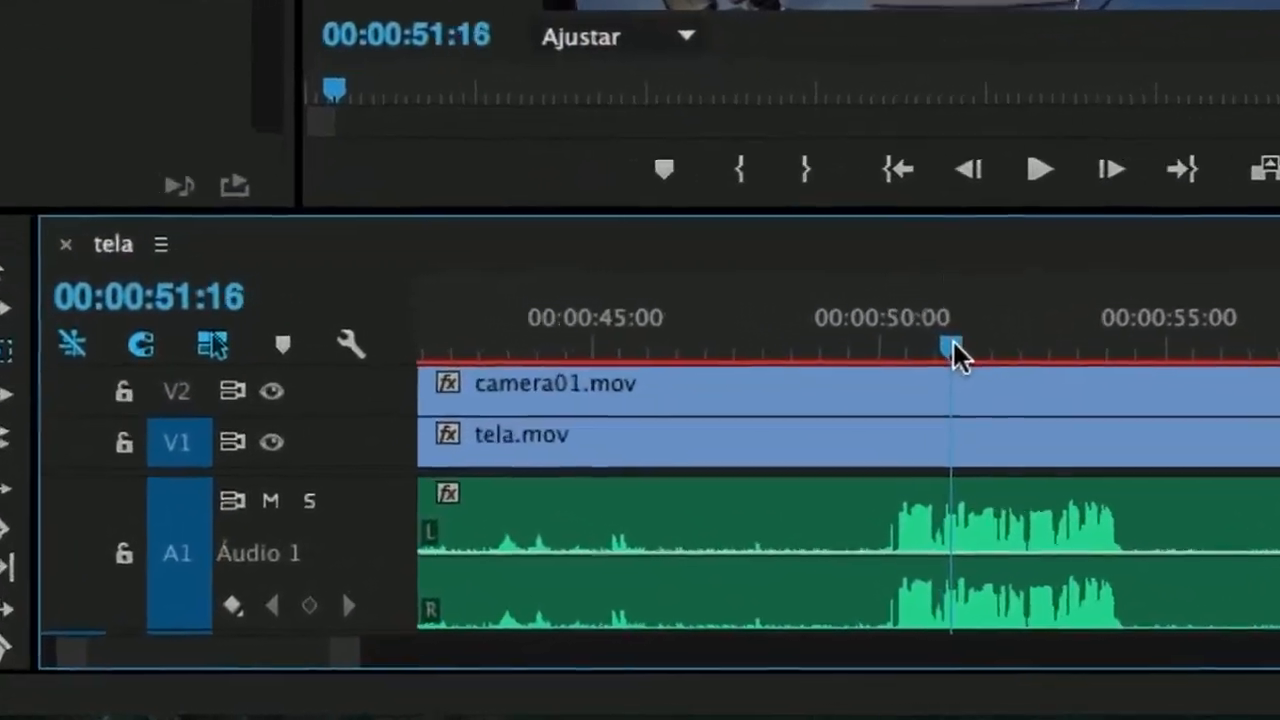
pyautogui.moveTo(955, 355); pyautogui.dragTo(845, 320)
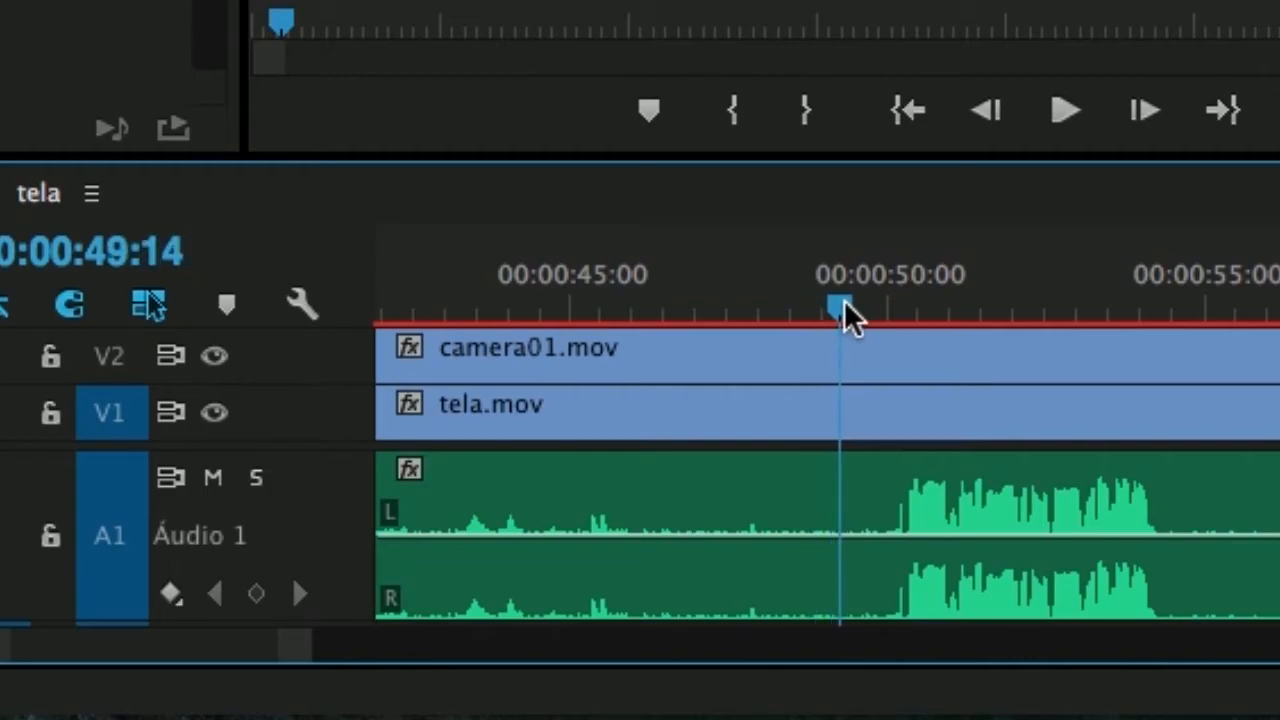